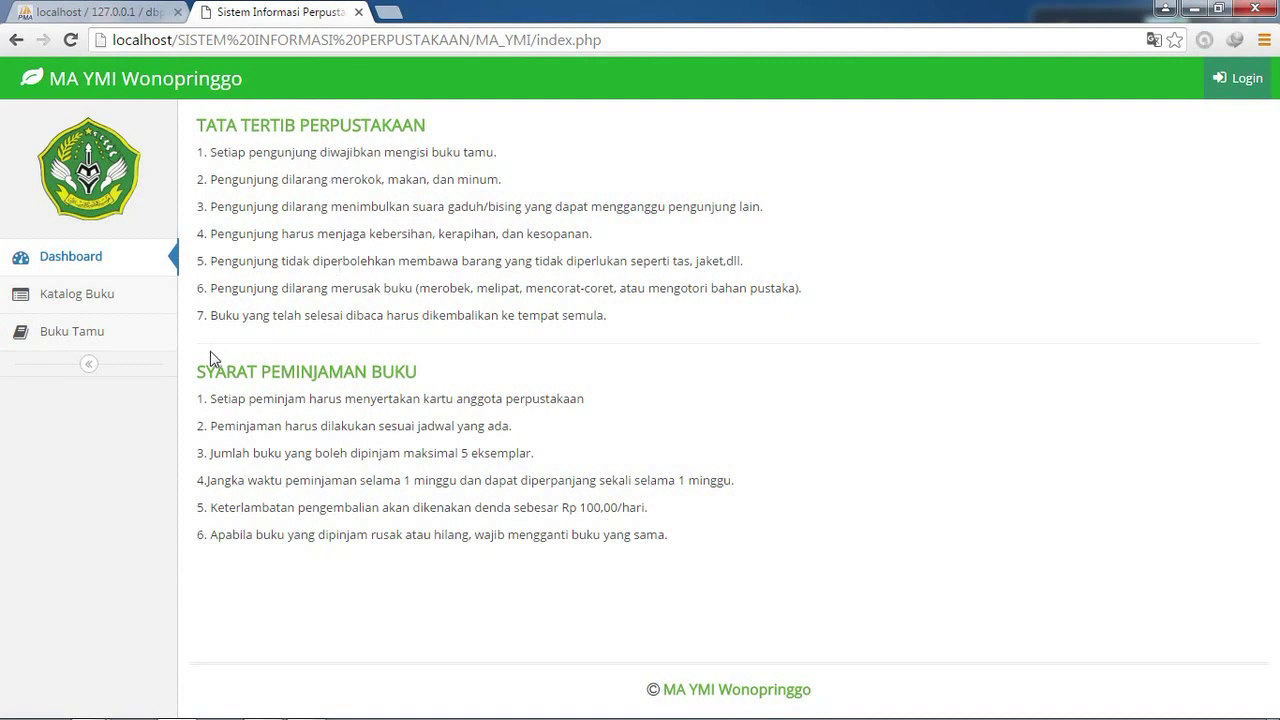
- Search the Katalog Buku list for "gfg", clear the search, and search it again for "mate"
{"action": "left_click", "coordinate": [107, 298]}
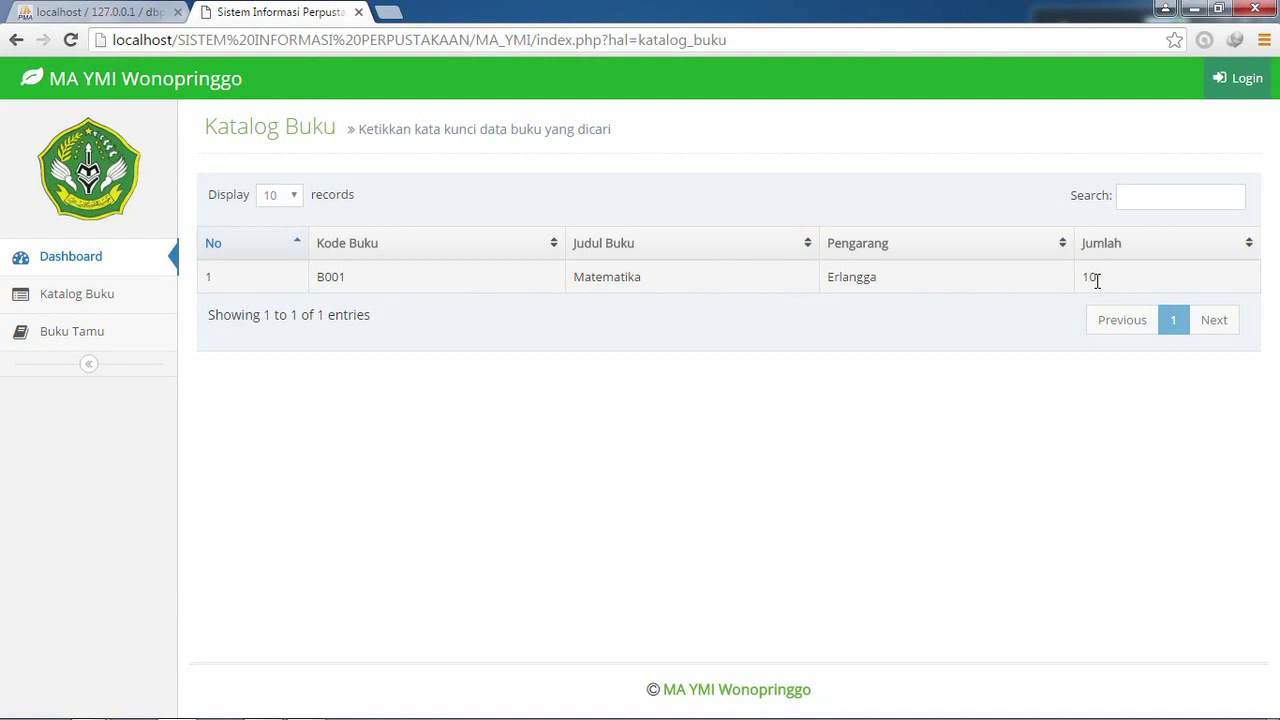
{"action": "left_click", "coordinate": [1177, 198]}
{"action": "type", "text": "gfg"}
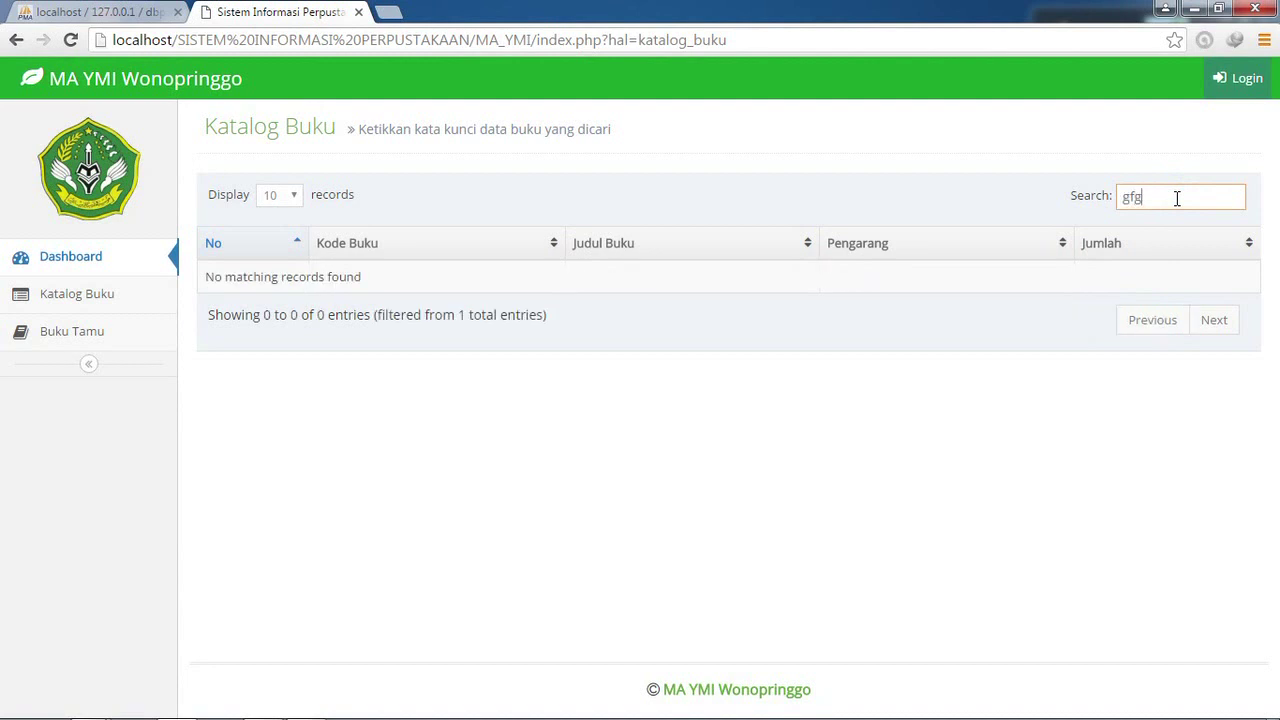
{"action": "key", "text": "BackSpace"}
{"action": "key", "text": "BackSpace"}
{"action": "key", "text": "BackSpace"}
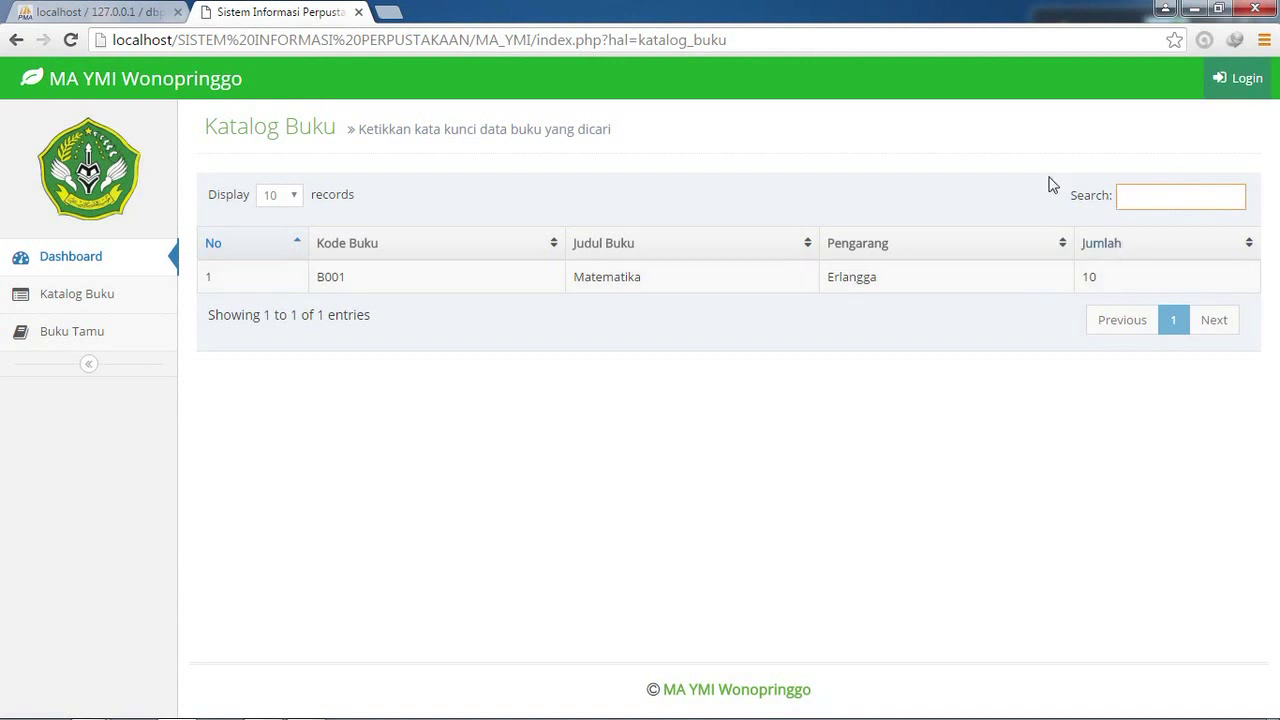
{"action": "type", "text": "n"}
{"action": "key", "text": "BackSpace"}
{"action": "type", "text": "mate"}
- Save a new Buku Tamu entry with the visitor's name, Kritik "ok" and Saran "ok"
{"action": "left_click", "coordinate": [87, 331]}
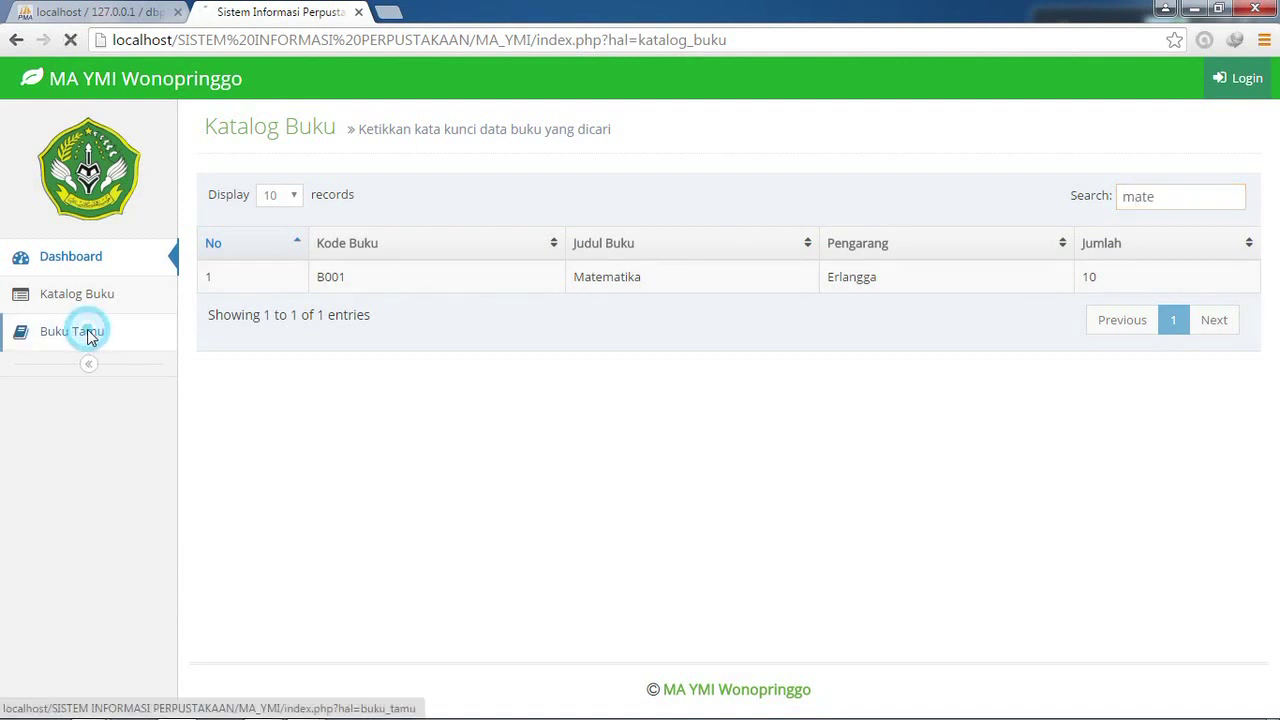
{"action": "left_click", "coordinate": [477, 186]}
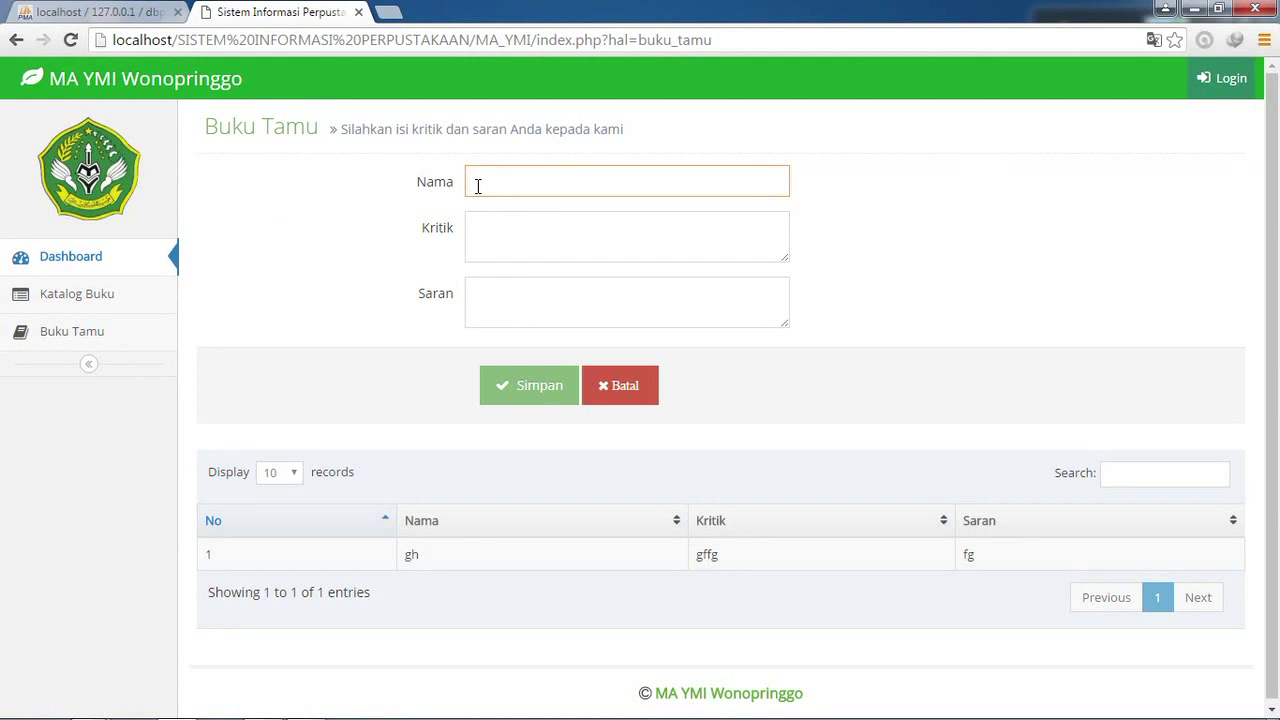
{"action": "type", "text": "agus"}
{"action": "left_click", "coordinate": [491, 234]}
{"action": "type", "text": "ok"}
{"action": "left_click", "coordinate": [500, 291]}
{"action": "type", "text": "ok"}
{"action": "left_click", "coordinate": [519, 408]}
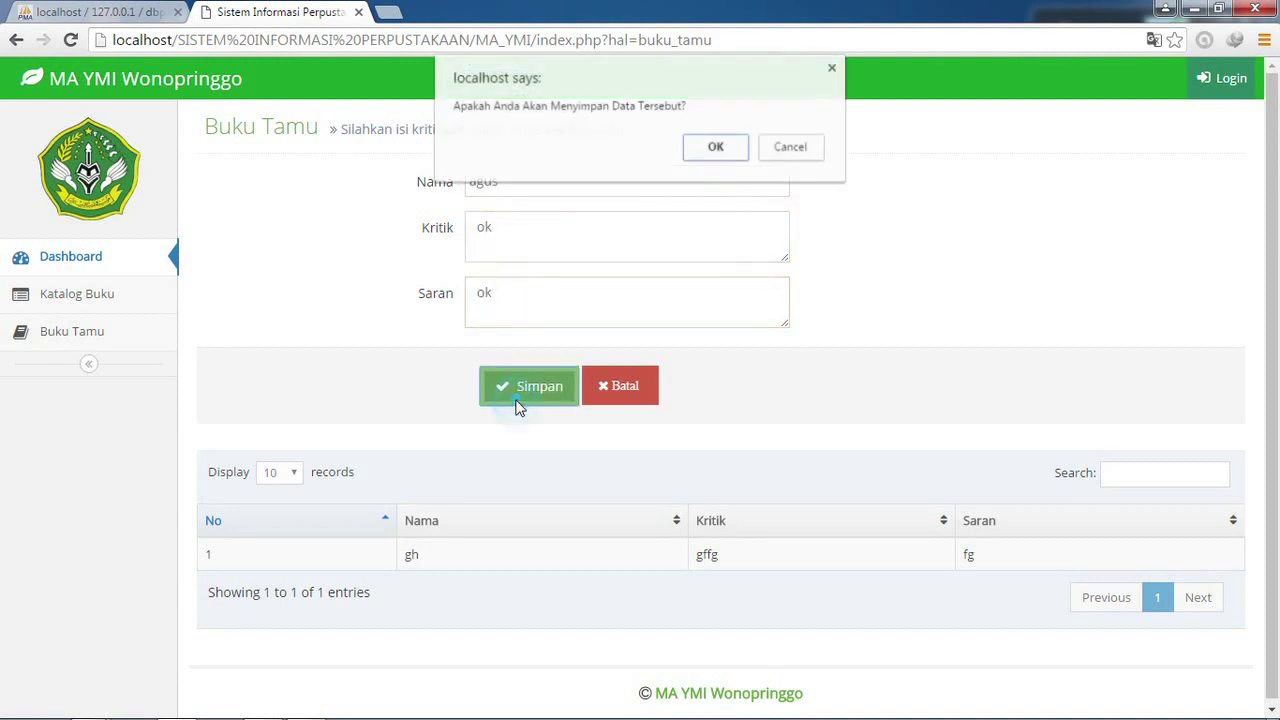
{"action": "left_click", "coordinate": [695, 160]}
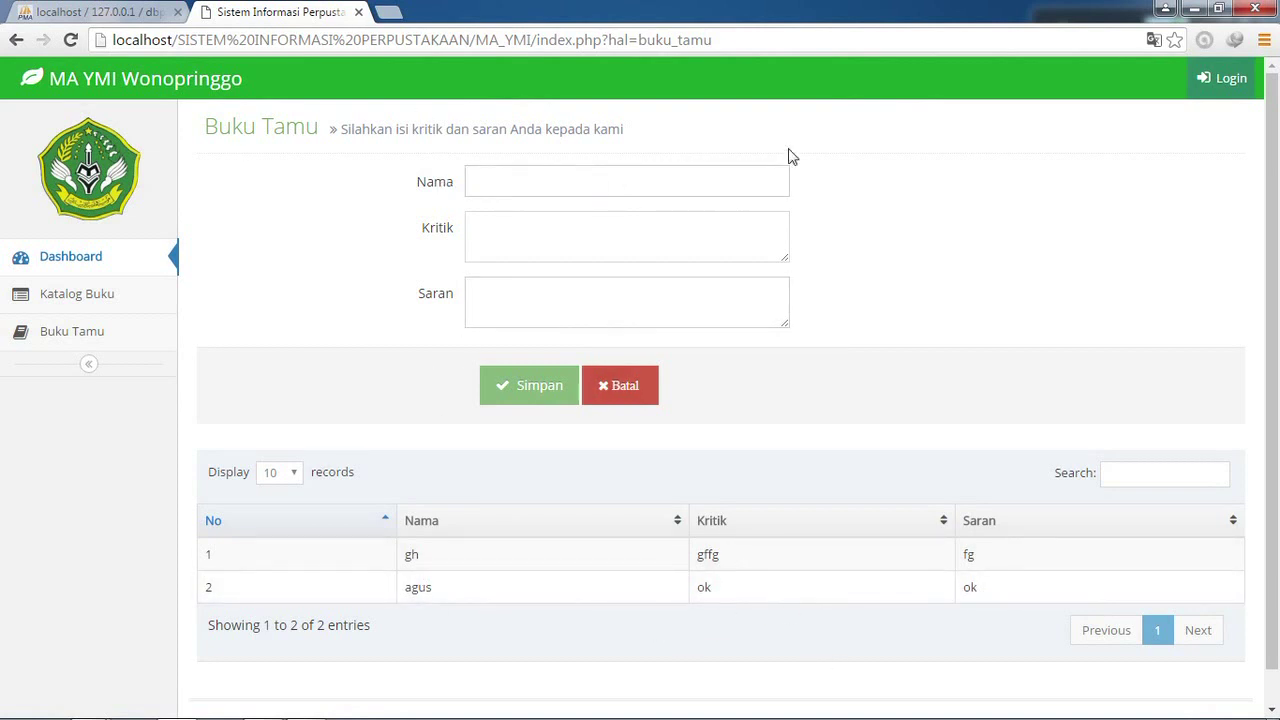
- Log in to the library's admin area with the prefilled administrator credentials
{"action": "left_click", "coordinate": [1208, 90]}
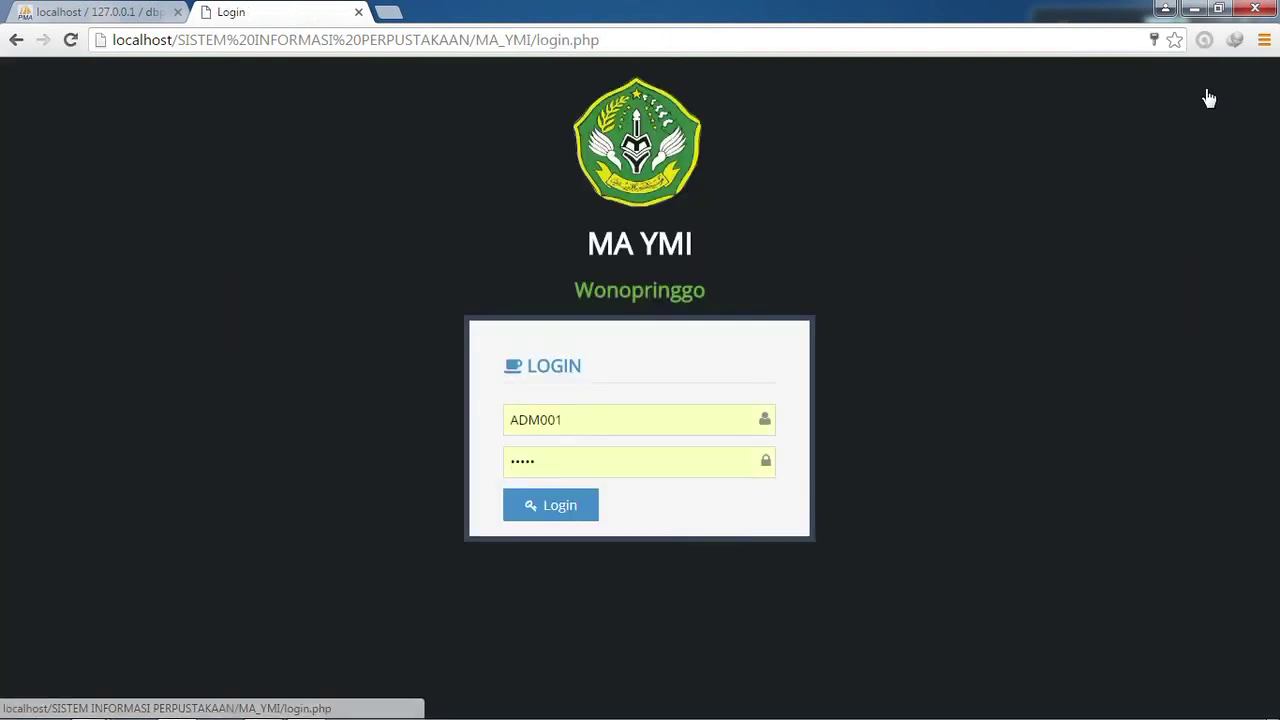
{"action": "left_click", "coordinate": [615, 427]}
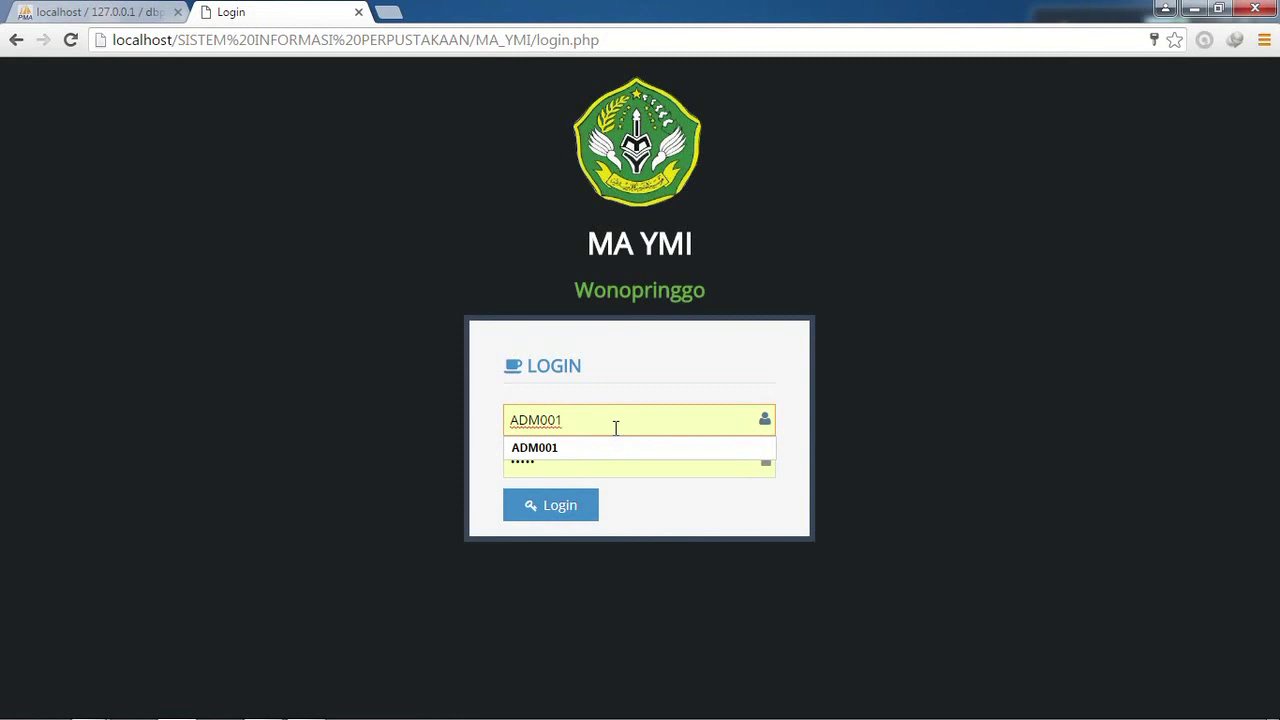
{"action": "left_click", "coordinate": [575, 465]}
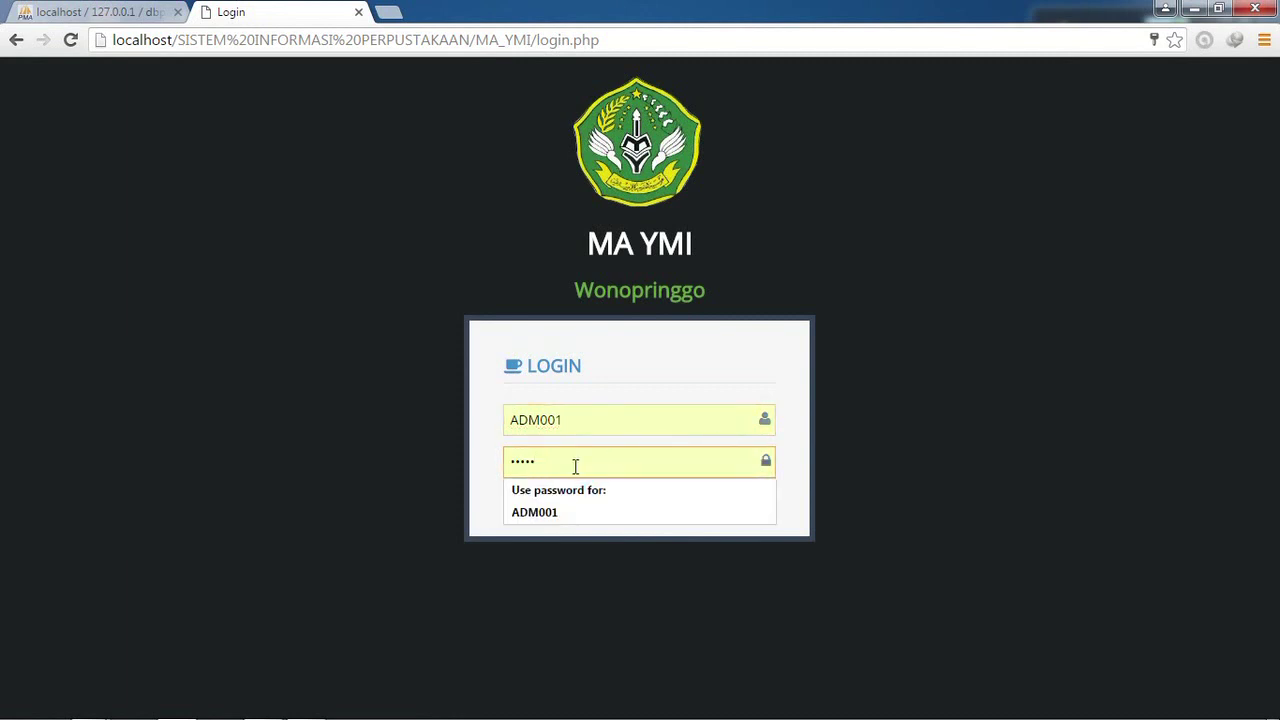
{"action": "left_click", "coordinate": [501, 451]}
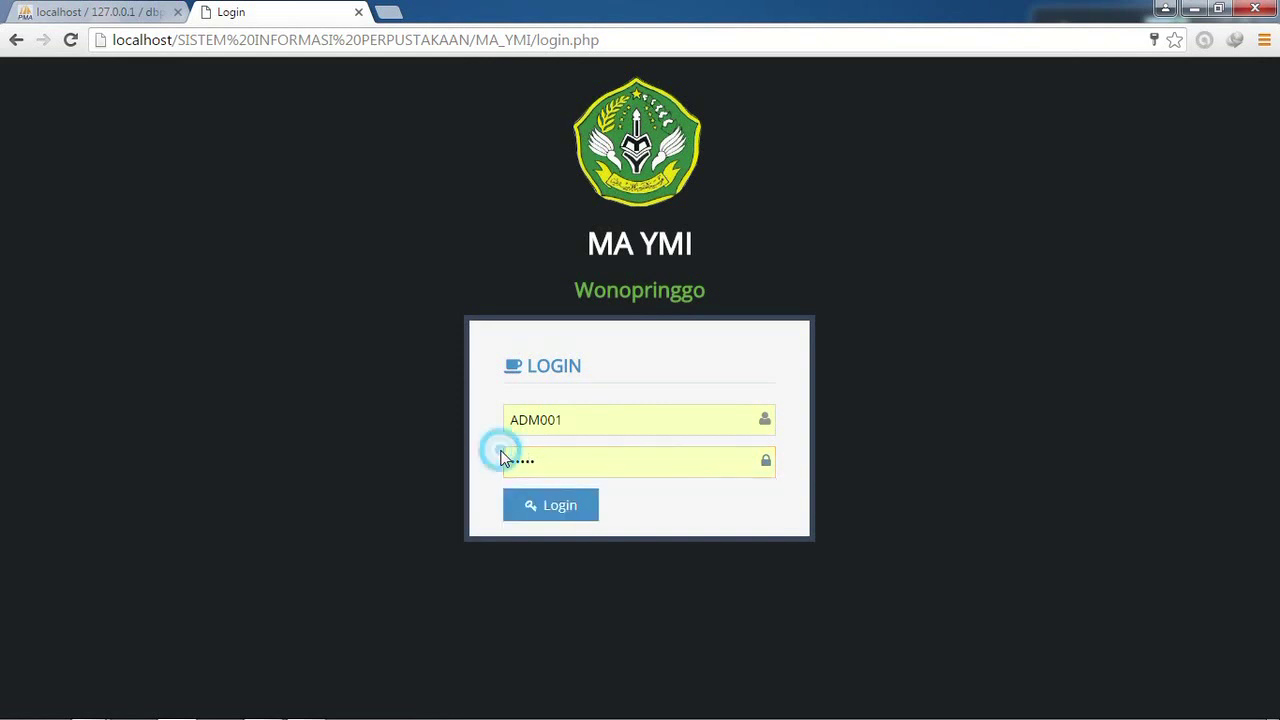
{"action": "left_click", "coordinate": [548, 510]}
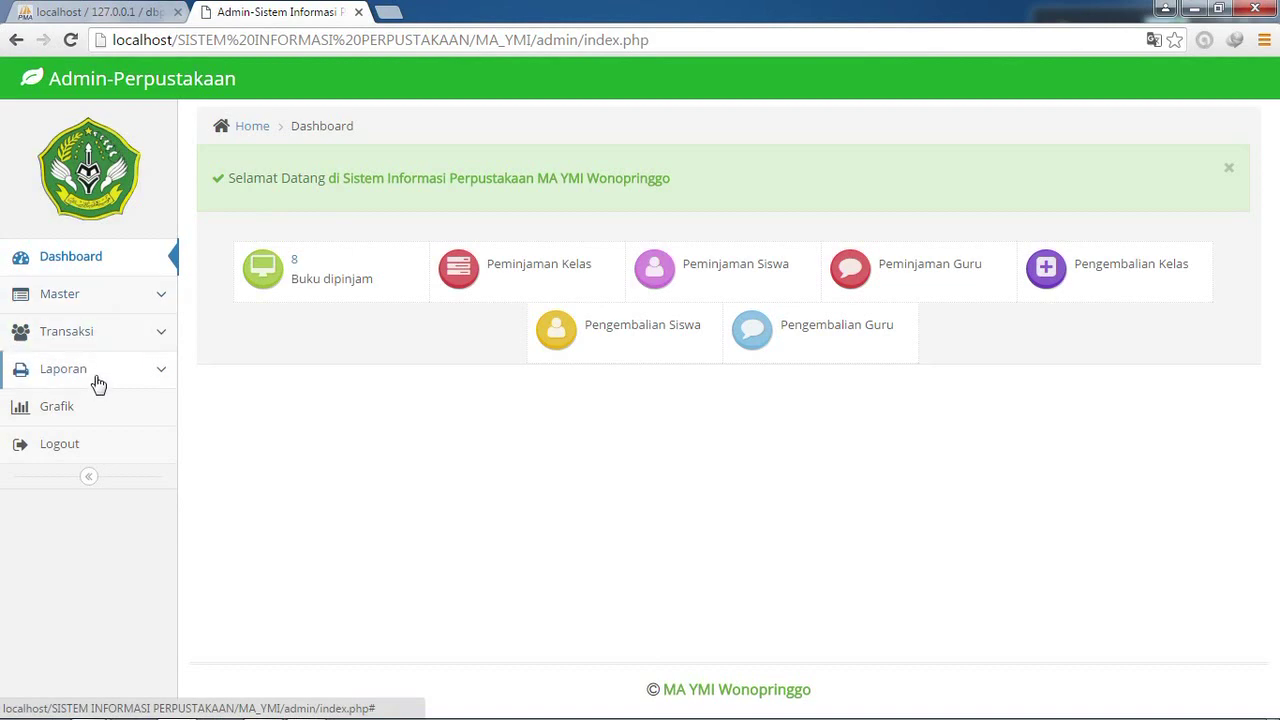
- Start a new book record in Master Buku with Tanggal Terima 2016-09-01, Pengantar "abc" and Pengarang "ABC"
{"action": "left_click", "coordinate": [110, 300]}
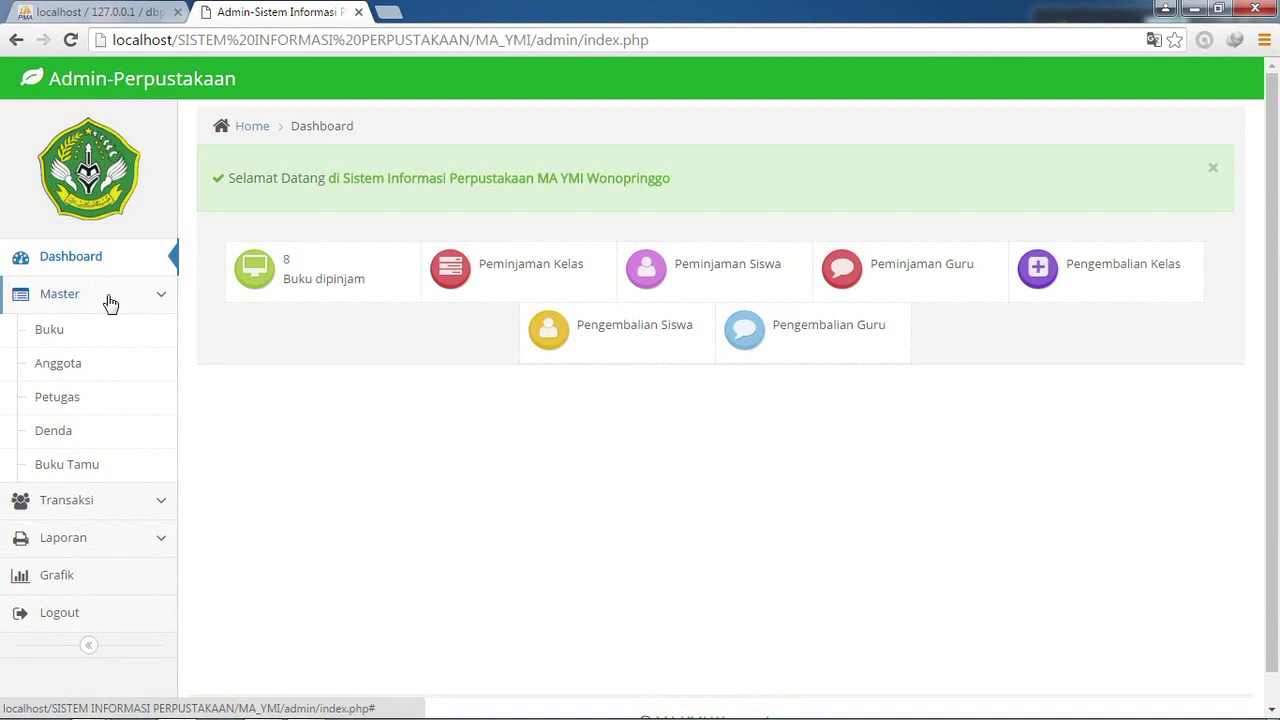
{"action": "left_click", "coordinate": [63, 329]}
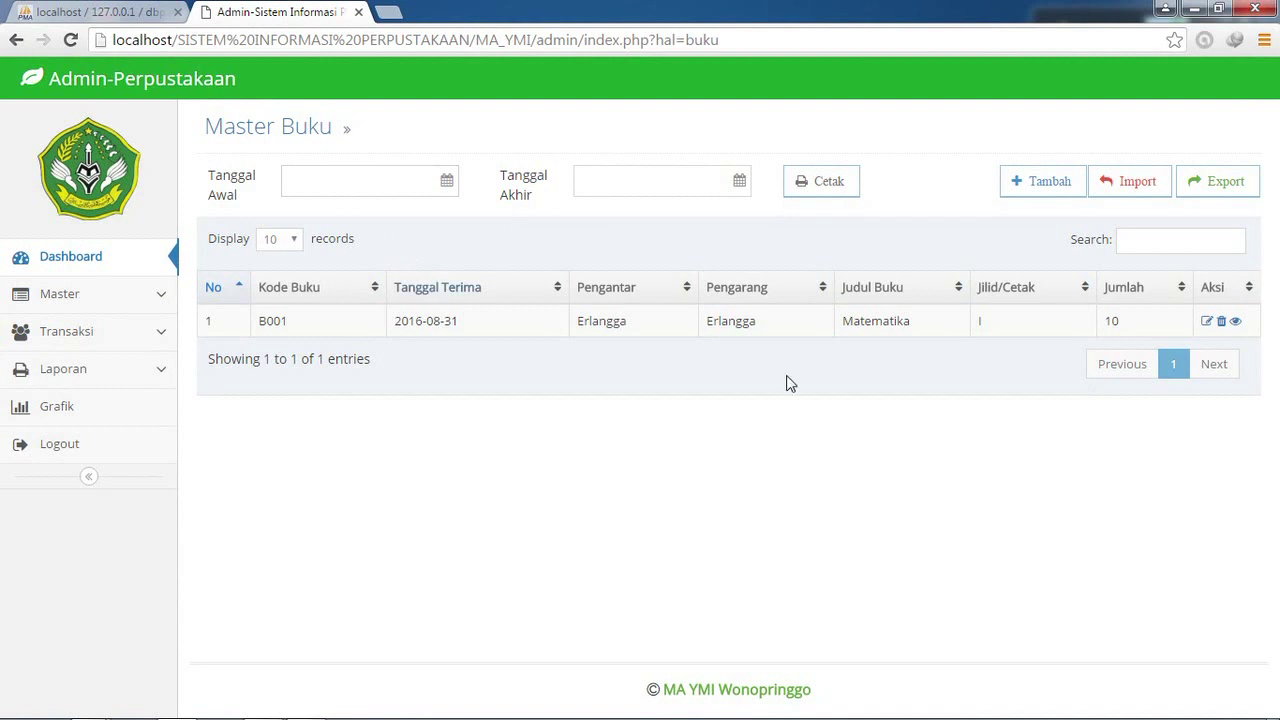
{"action": "left_click", "coordinate": [1049, 188]}
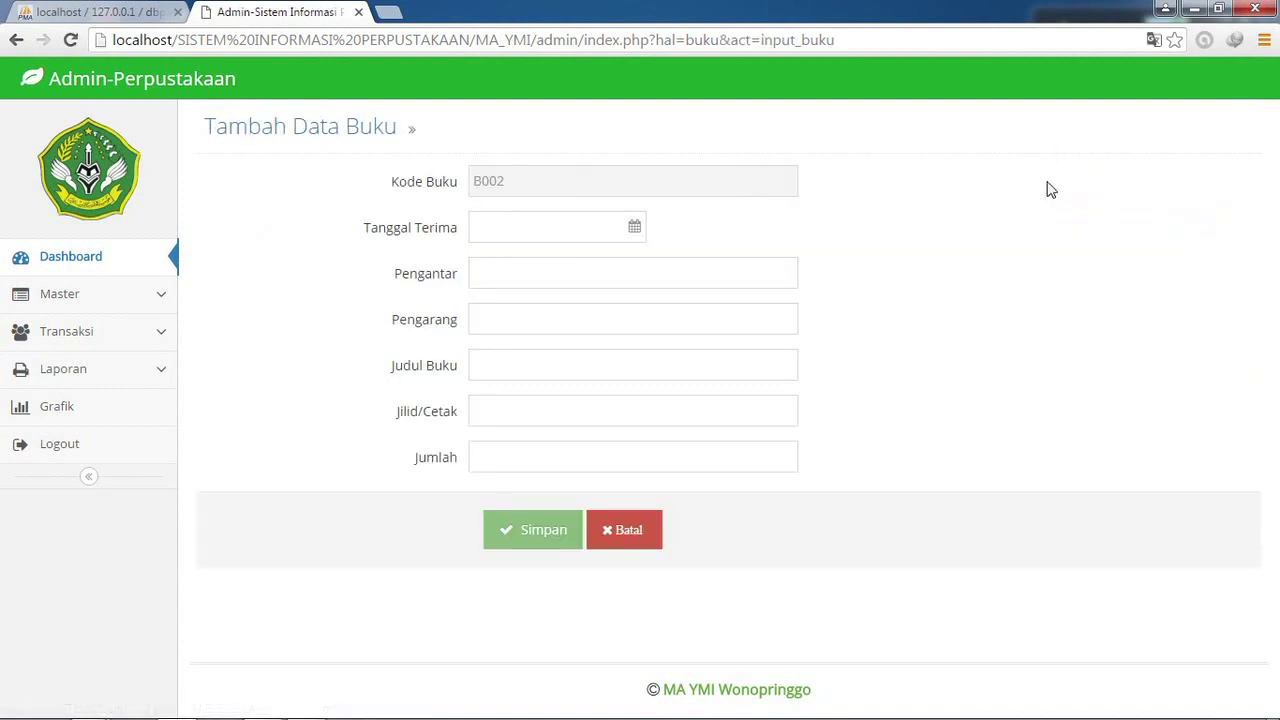
{"action": "left_click", "coordinate": [606, 226]}
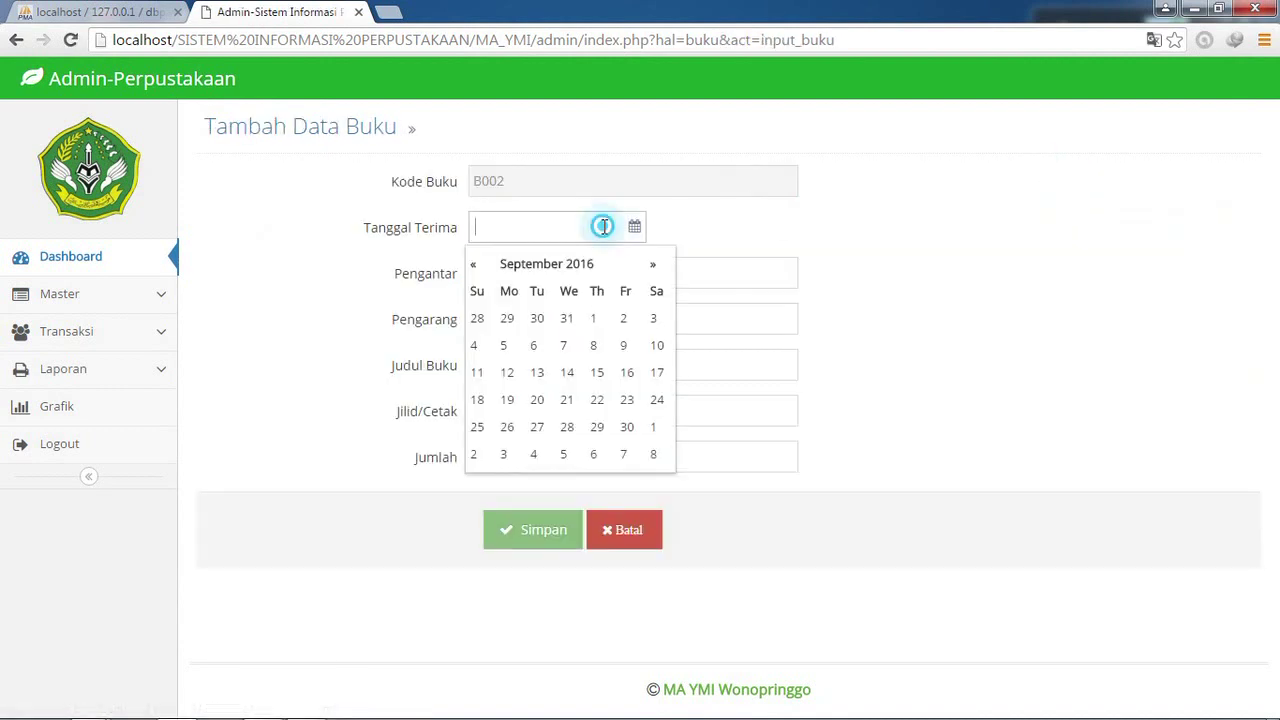
{"action": "left_click", "coordinate": [596, 319]}
{"action": "left_click", "coordinate": [556, 277]}
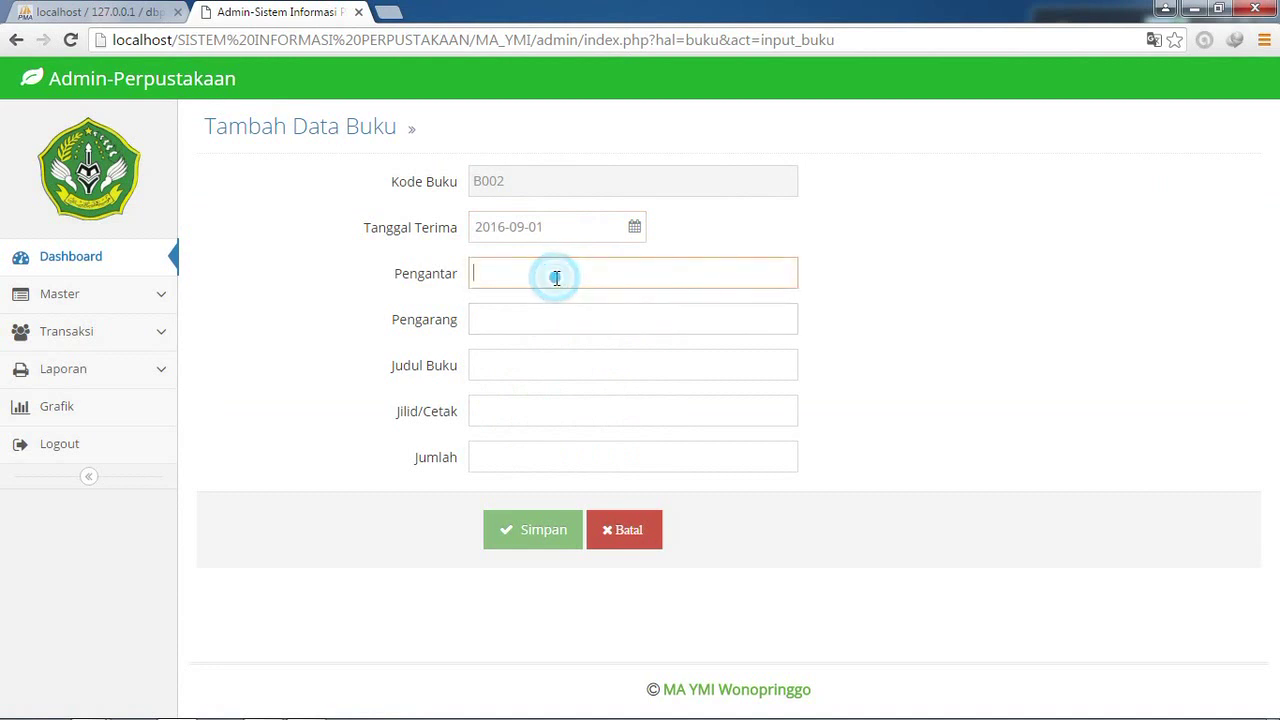
{"action": "type", "text": "abc"}
{"action": "left_click", "coordinate": [531, 304]}
{"action": "type", "text": "ABC"}
- Complete the new book with Judul Buku "bahasa", Jilid/Cetak I and Jumlah 30, and save it
{"action": "left_click", "coordinate": [518, 364]}
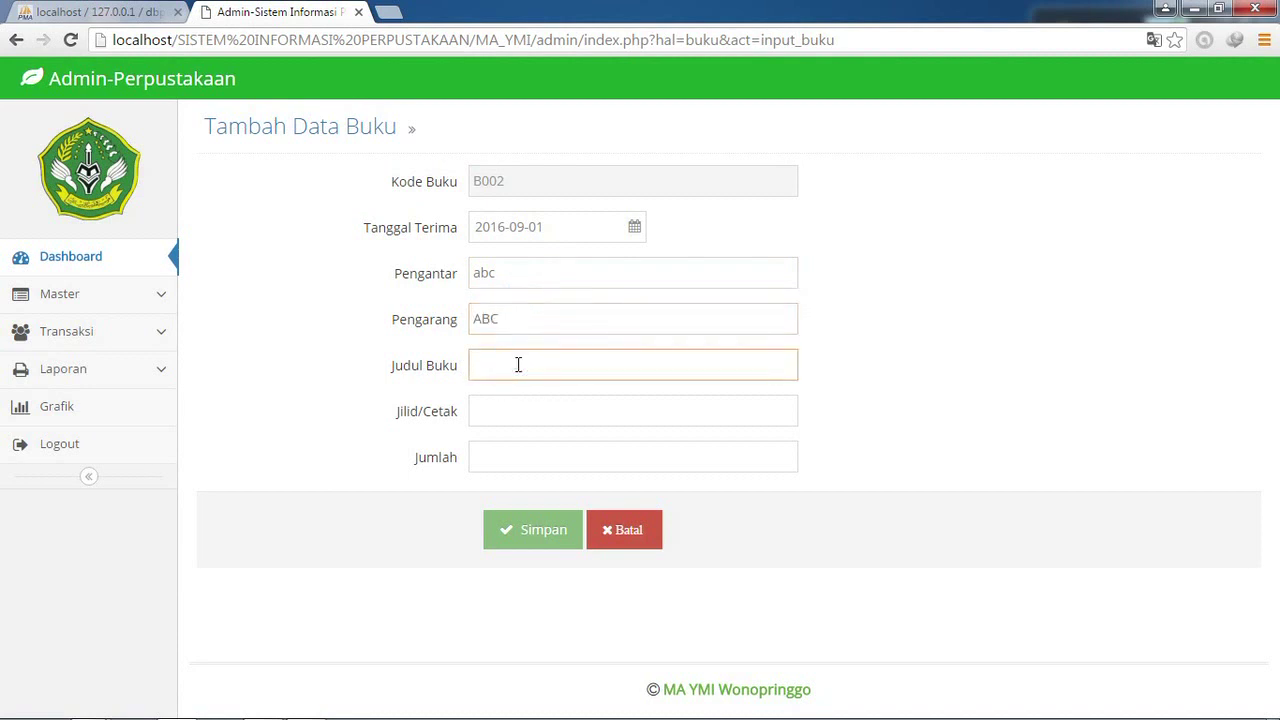
{"action": "type", "text": "bahasa"}
{"action": "left_click", "coordinate": [508, 401]}
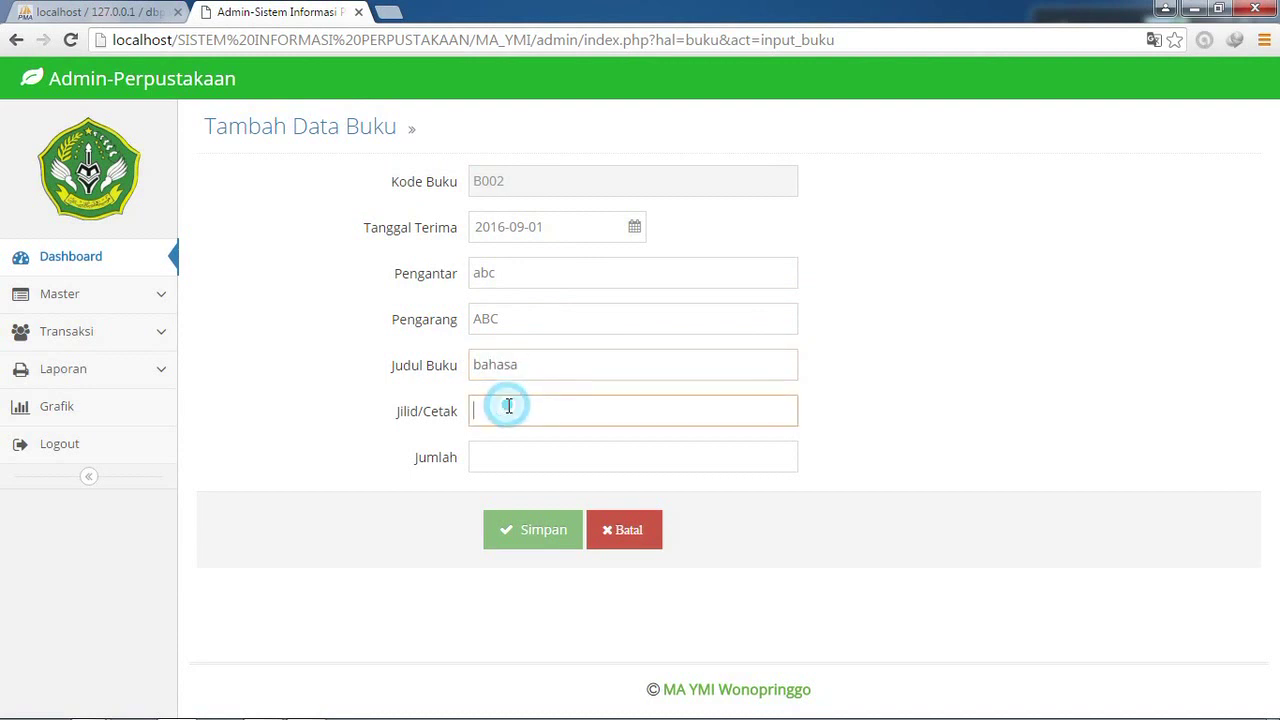
{"action": "type", "text": "I"}
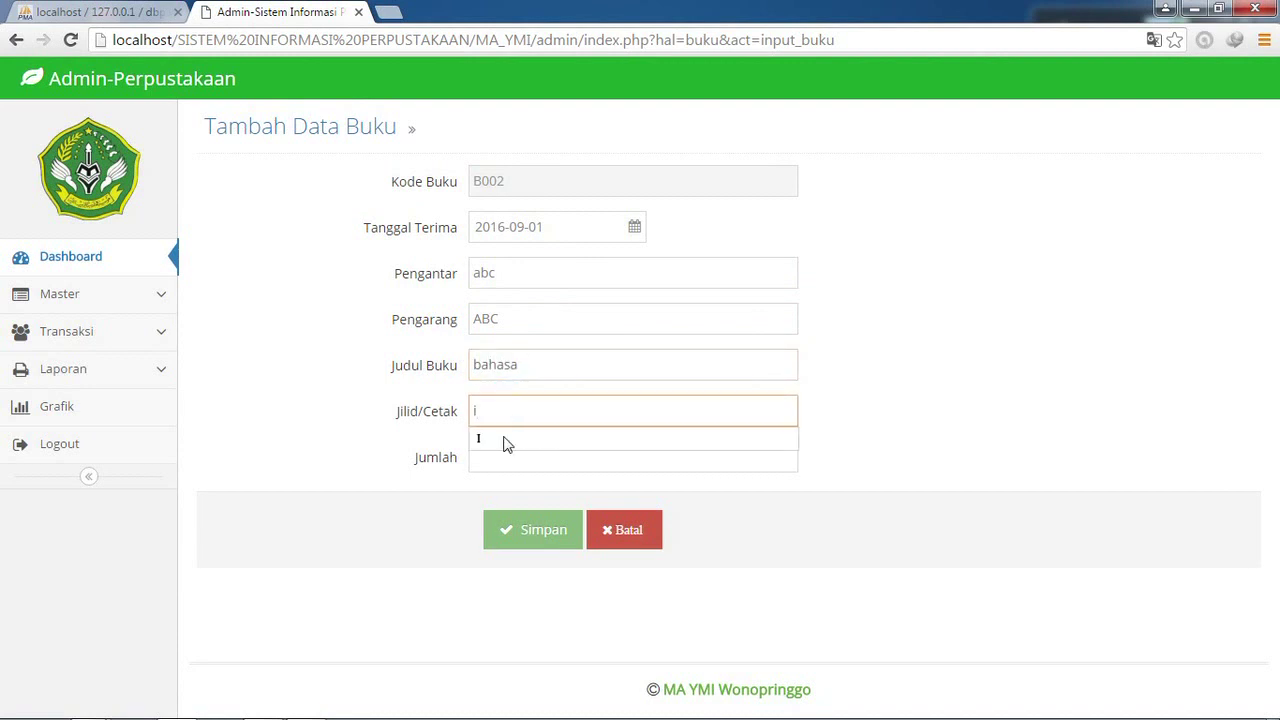
{"action": "left_click", "coordinate": [500, 443]}
{"action": "left_click", "coordinate": [499, 457]}
{"action": "type", "text": "20"}
{"action": "key", "text": "BackSpace"}
{"action": "key", "text": "BackSpace"}
{"action": "type", "text": "30"}
{"action": "left_click", "coordinate": [515, 513]}
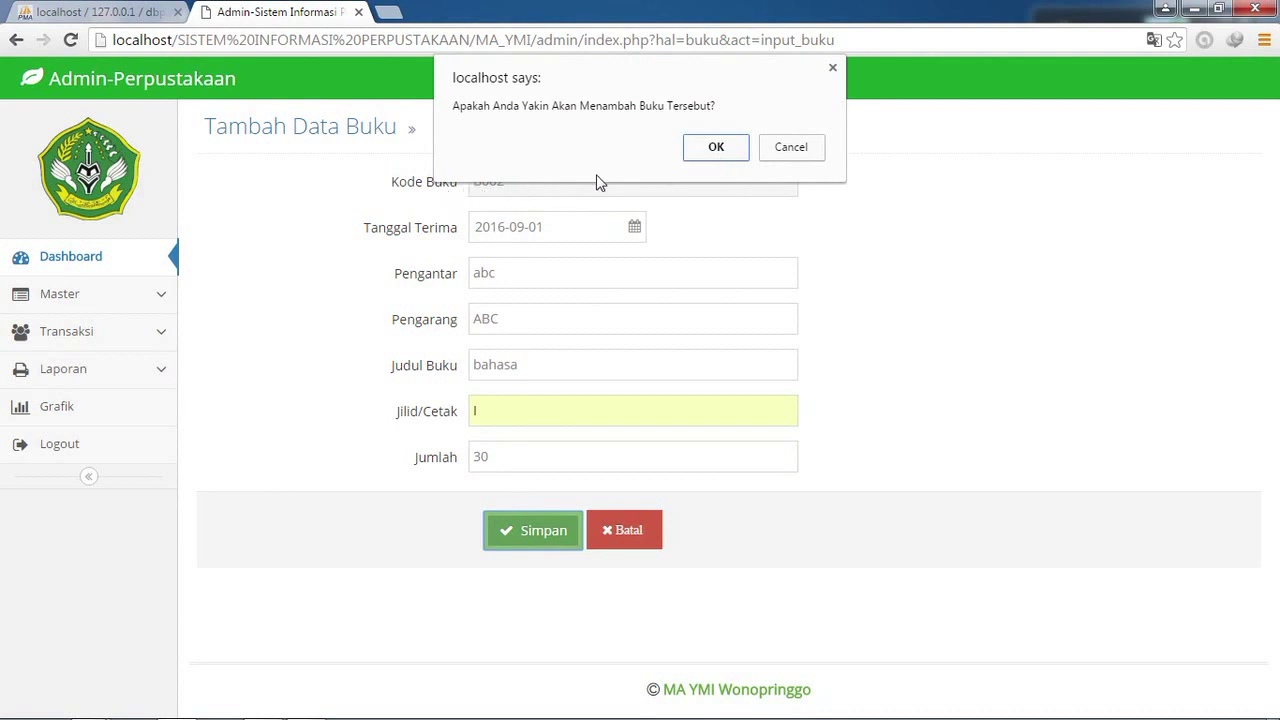
{"action": "left_click", "coordinate": [714, 147]}
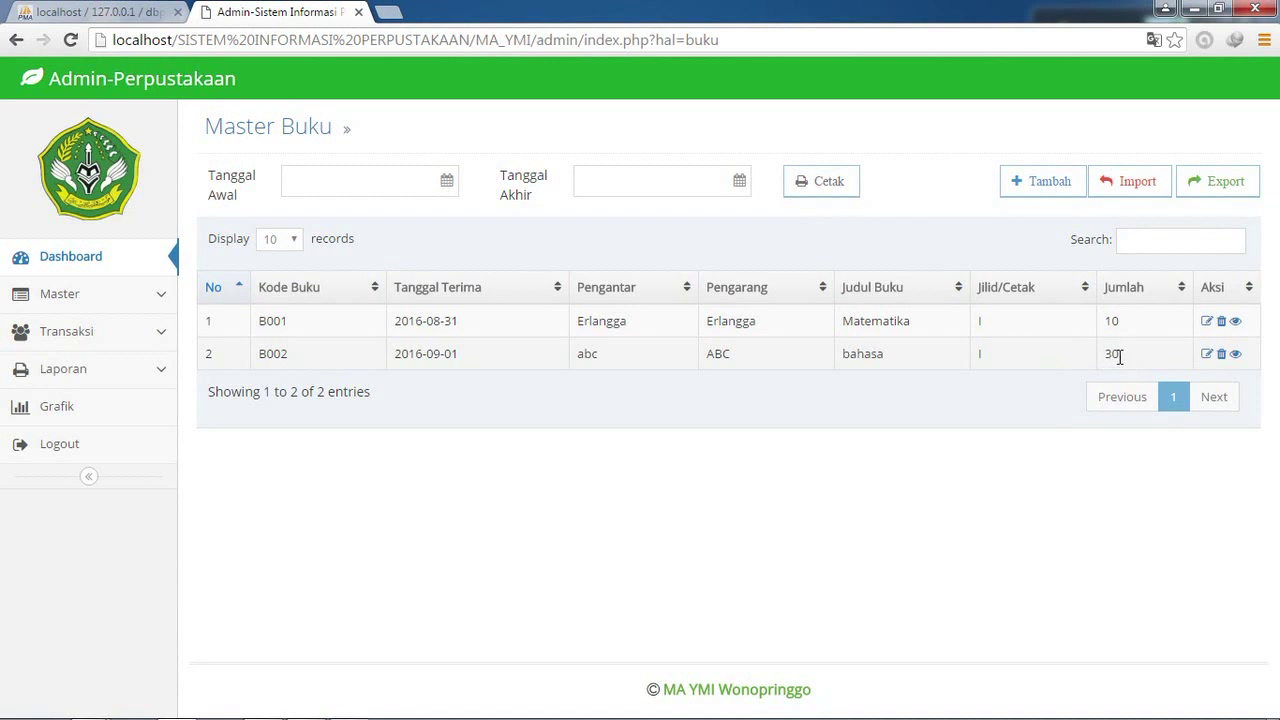
- View the list of individual copies of book B002 and return to the book list
{"action": "left_click", "coordinate": [1235, 355]}
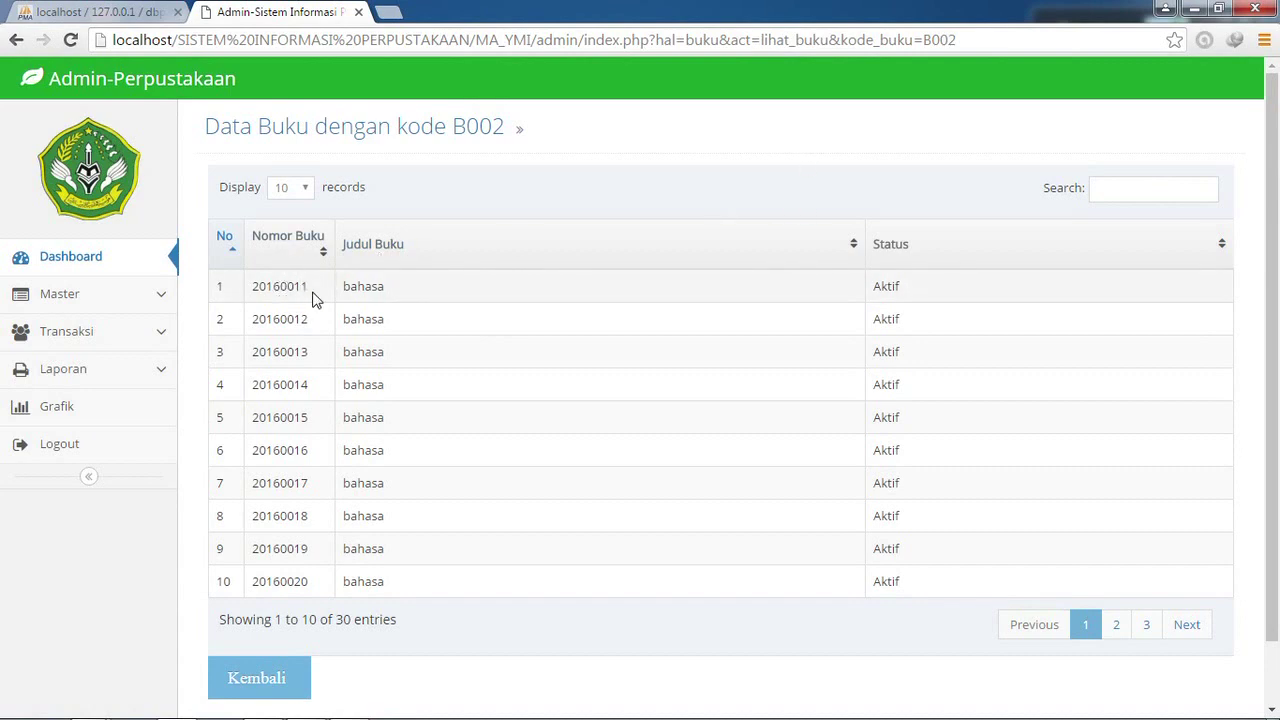
{"action": "left_click", "coordinate": [276, 288]}
{"action": "left_click", "coordinate": [16, 40]}
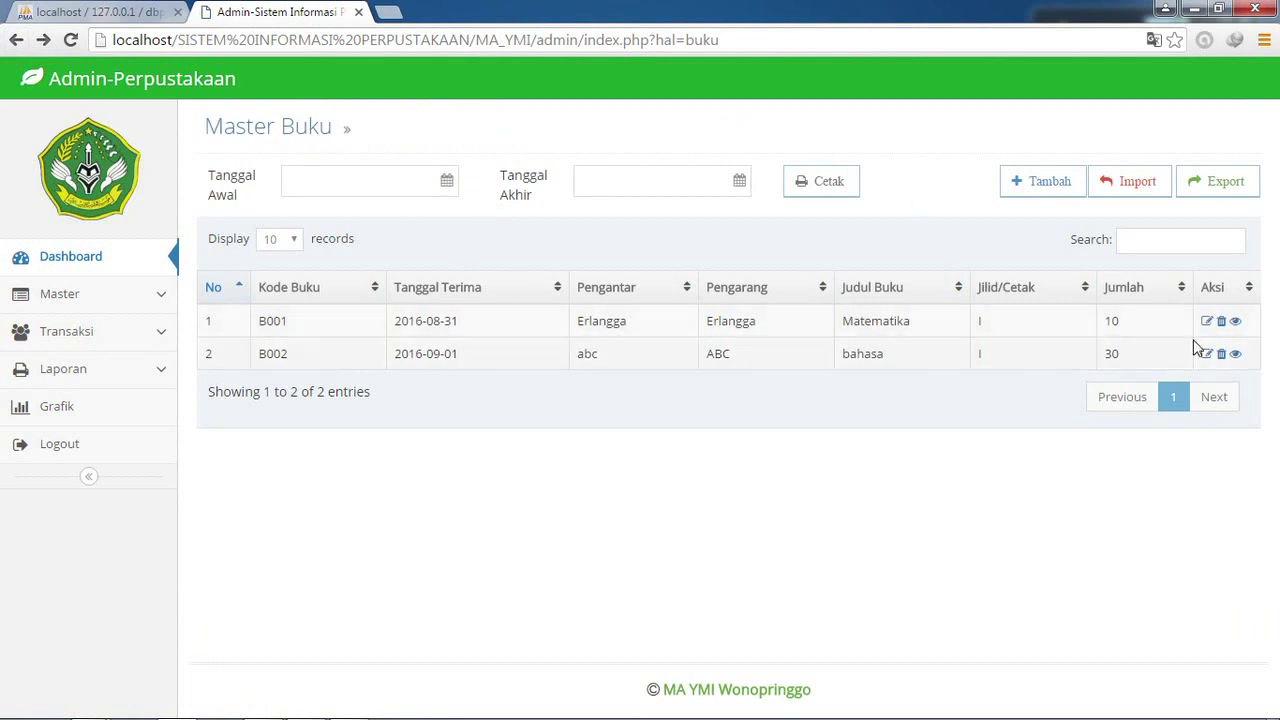
- Set the Jilid/Cetak of book B001 to III, save the record, and check its list of copies
{"action": "left_click", "coordinate": [1208, 322]}
{"action": "left_click", "coordinate": [569, 413]}
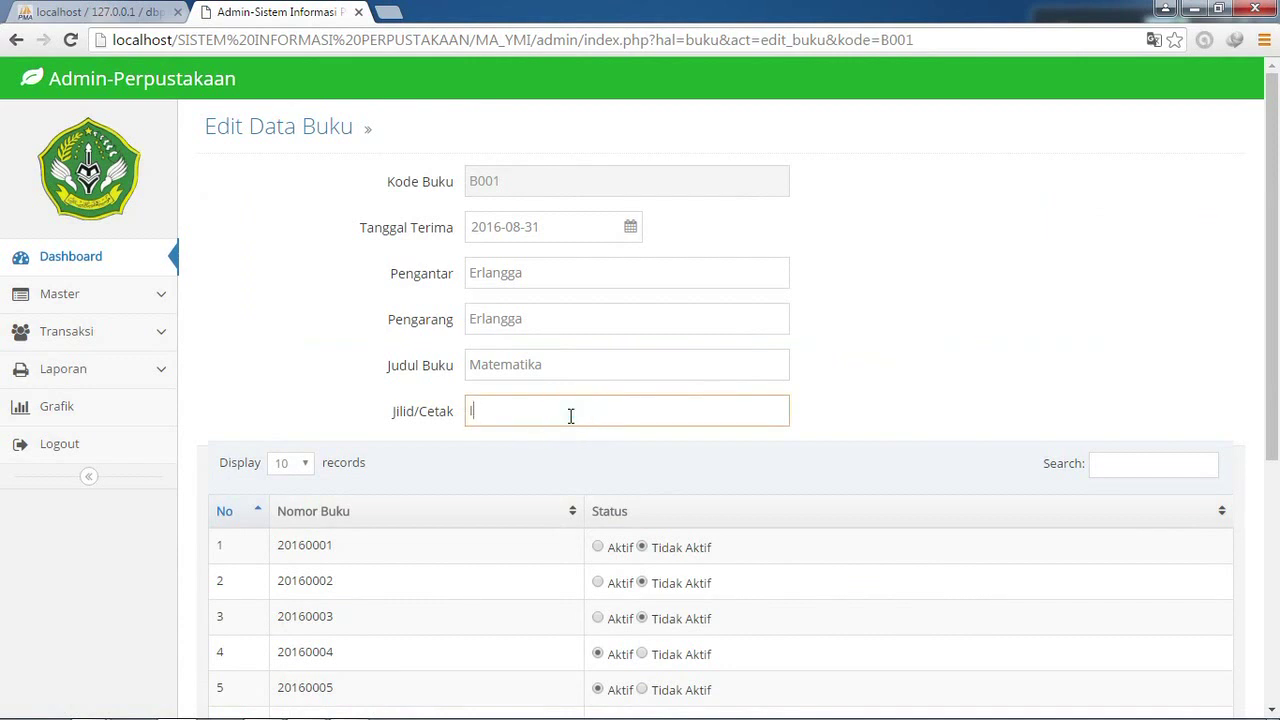
{"action": "key", "text": "BackSpace"}
{"action": "key", "text": "BackSpace"}
{"action": "type", "text": "ii"}
{"action": "key", "text": "BackSpace"}
{"action": "type", "text": "III"}
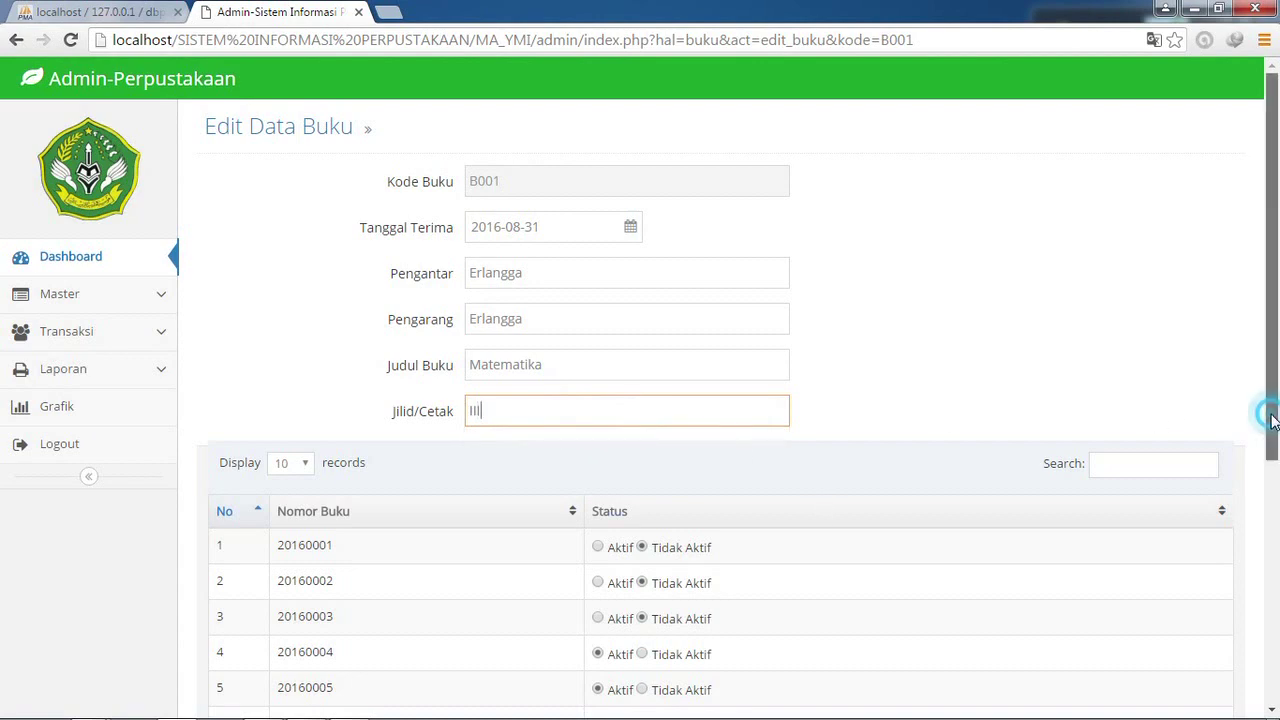
{"action": "left_click_drag", "start_coordinate": [1268, 414], "coordinate": [1256, 616]}
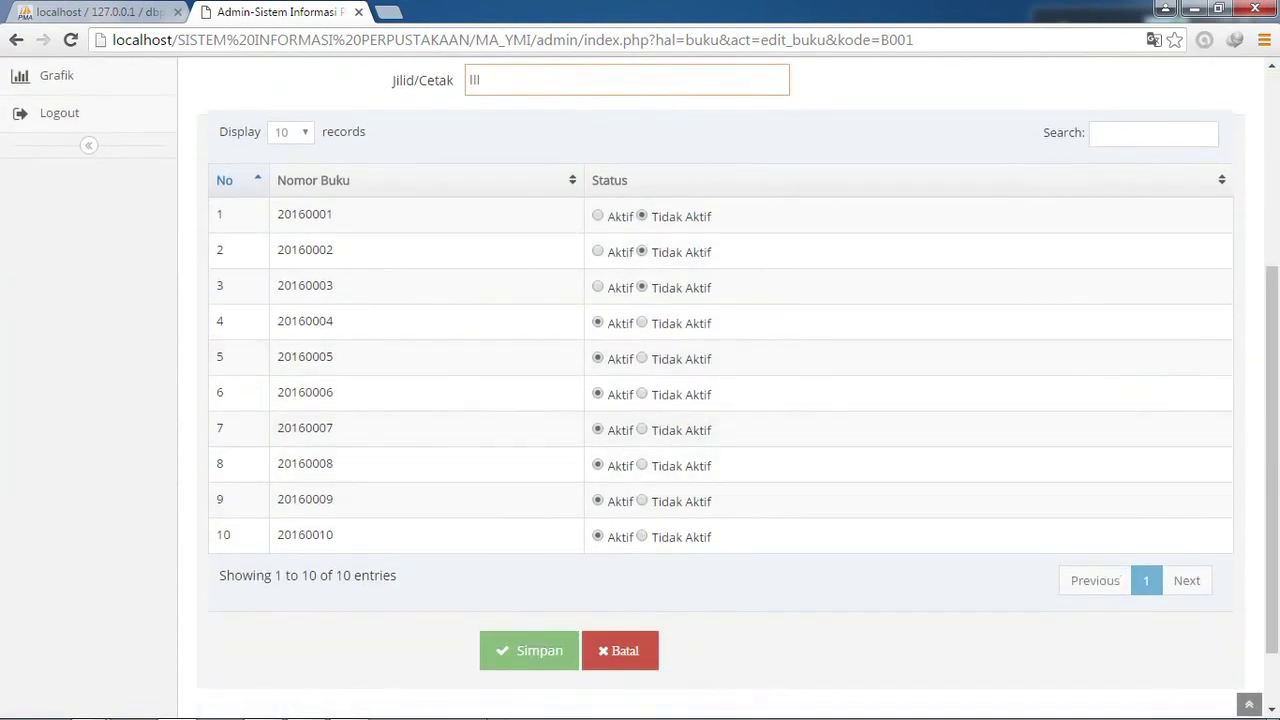
{"action": "left_click", "coordinate": [531, 655]}
{"action": "left_click", "coordinate": [713, 147]}
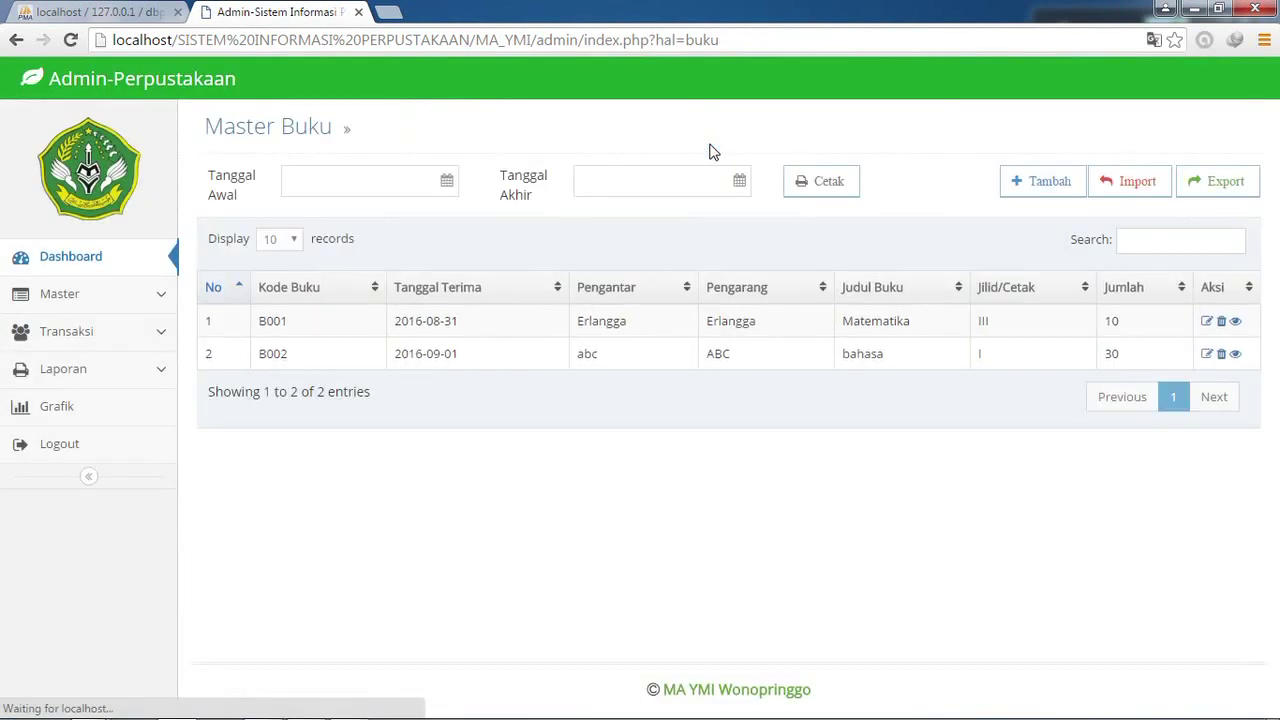
{"action": "left_click", "coordinate": [1235, 322]}
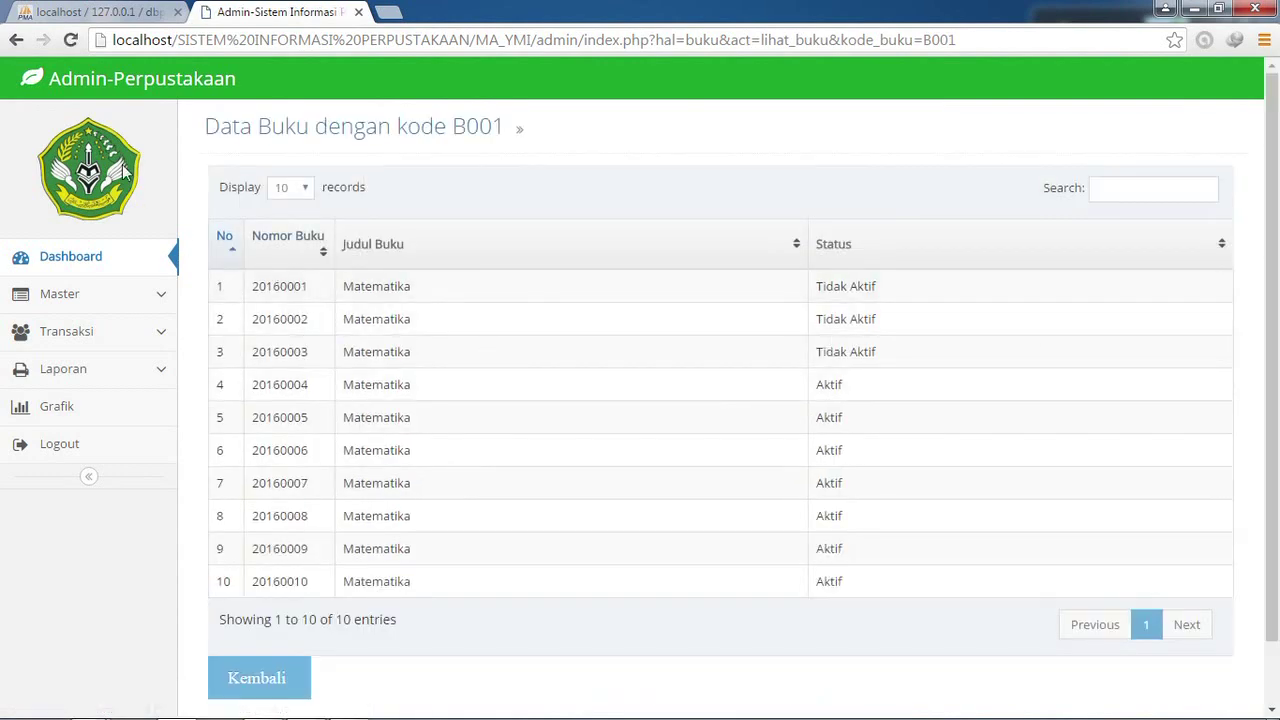
{"action": "left_click", "coordinate": [15, 40]}
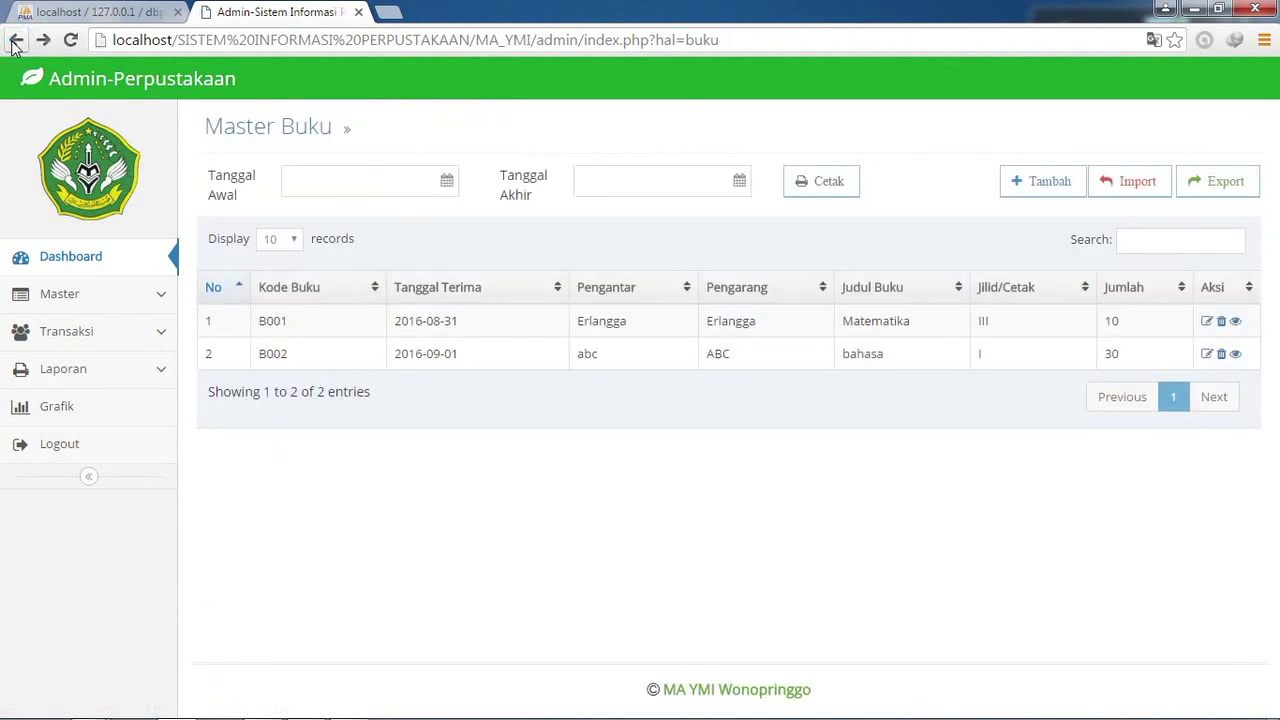
- Print the book report for the period 2016-08-31 to 2016-09-09 and return to the Master Buku page
{"action": "left_click", "coordinate": [377, 175]}
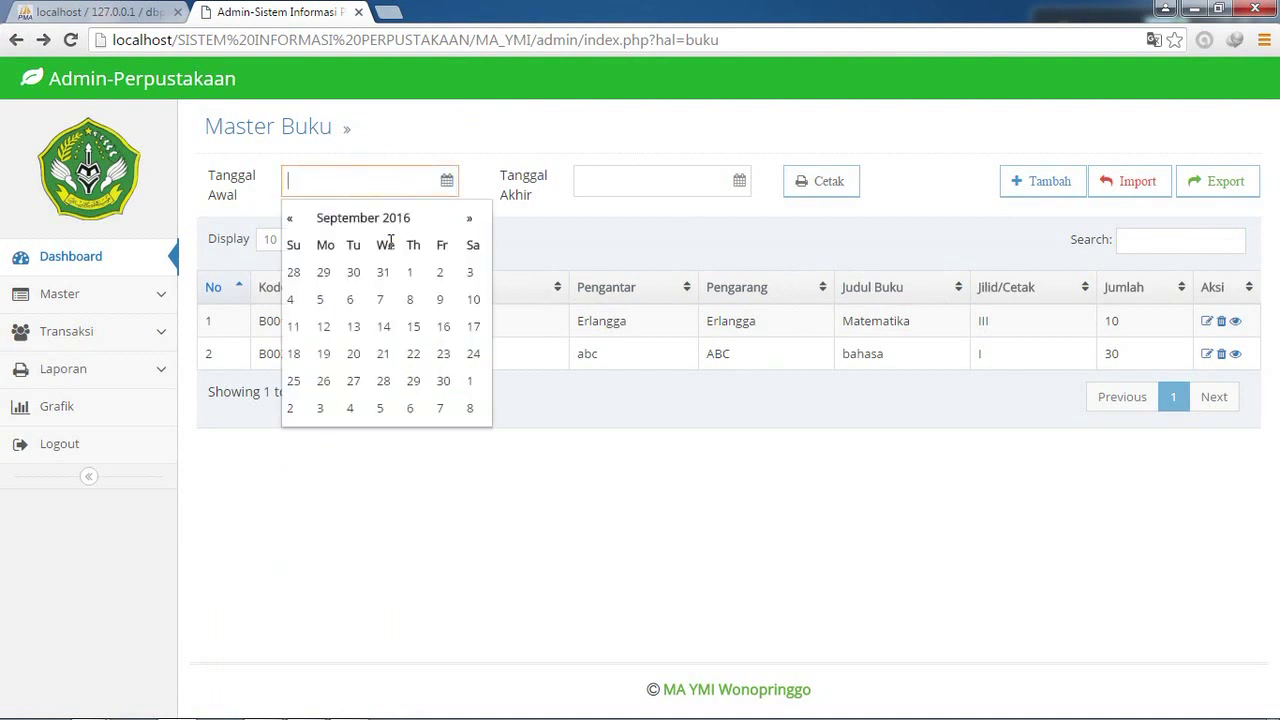
{"action": "left_click", "coordinate": [450, 124]}
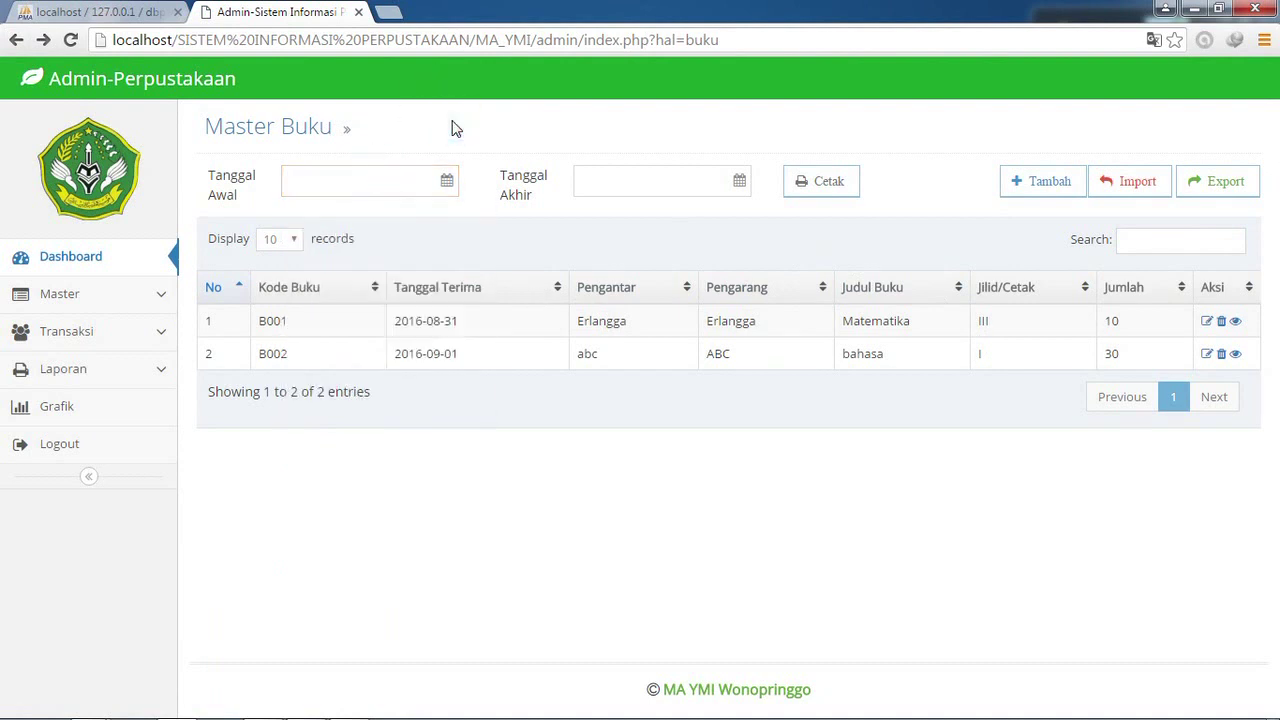
{"action": "left_click", "coordinate": [360, 180]}
{"action": "left_click", "coordinate": [382, 268]}
{"action": "left_click", "coordinate": [596, 178]}
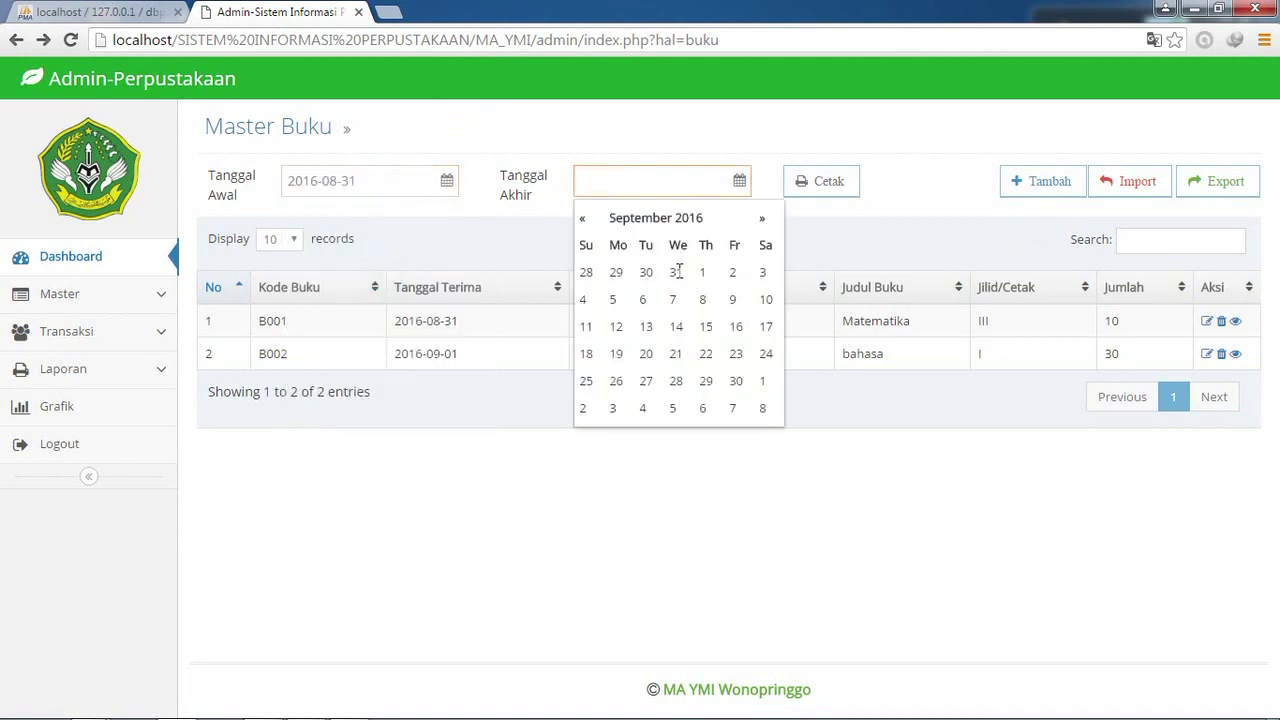
{"action": "left_click", "coordinate": [734, 300]}
{"action": "left_click", "coordinate": [833, 179]}
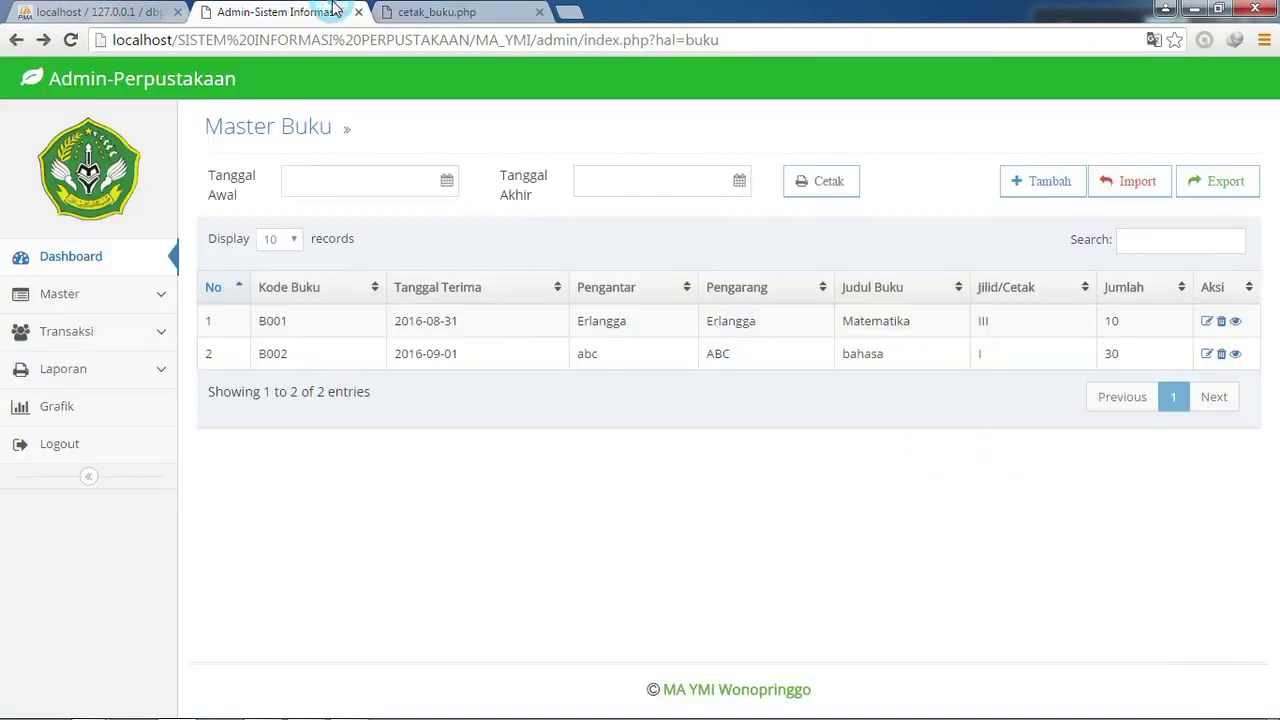
{"action": "left_click", "coordinate": [326, 10]}
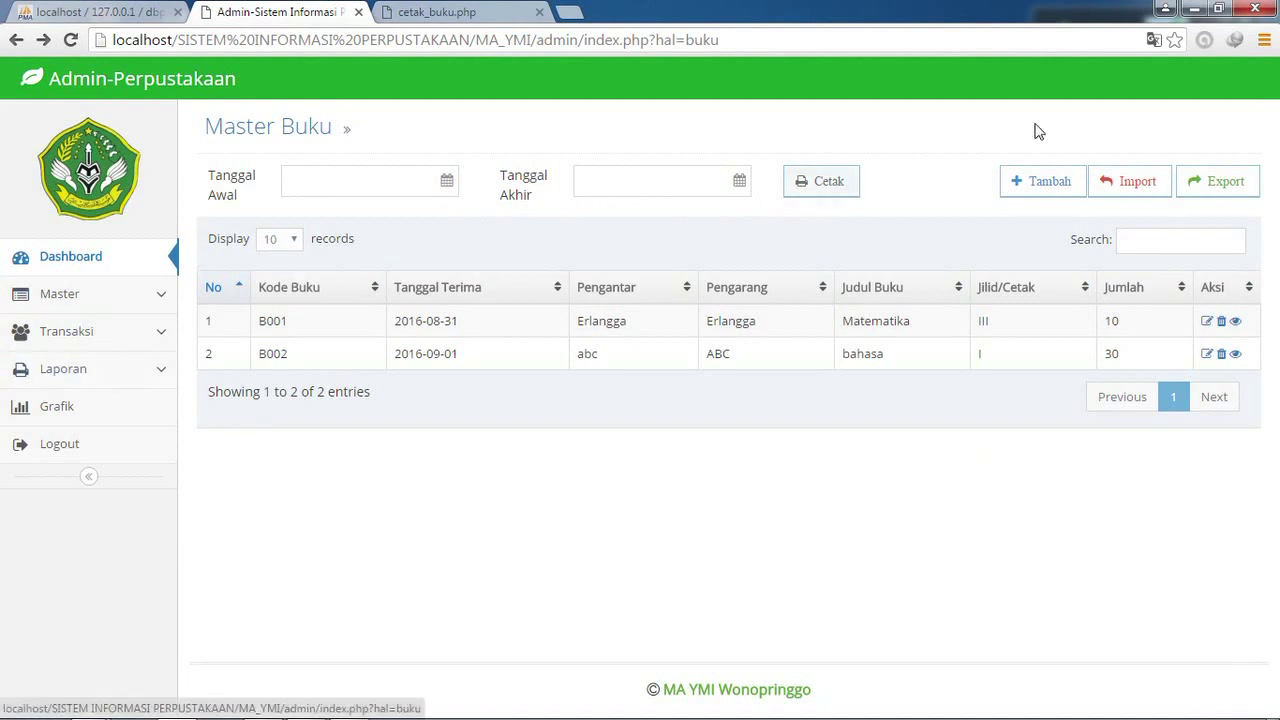
- Export the book list as an Excel file and open the book import form
{"action": "left_click", "coordinate": [1243, 192]}
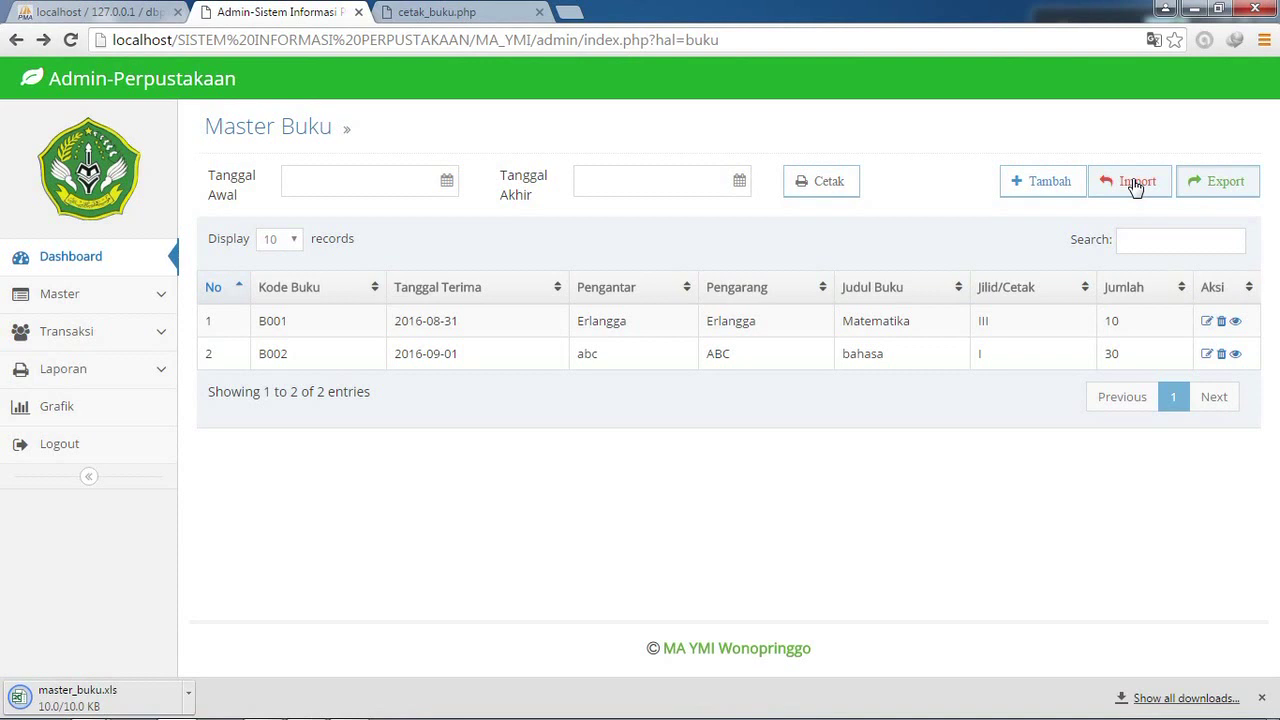
{"action": "left_click", "coordinate": [1136, 186]}
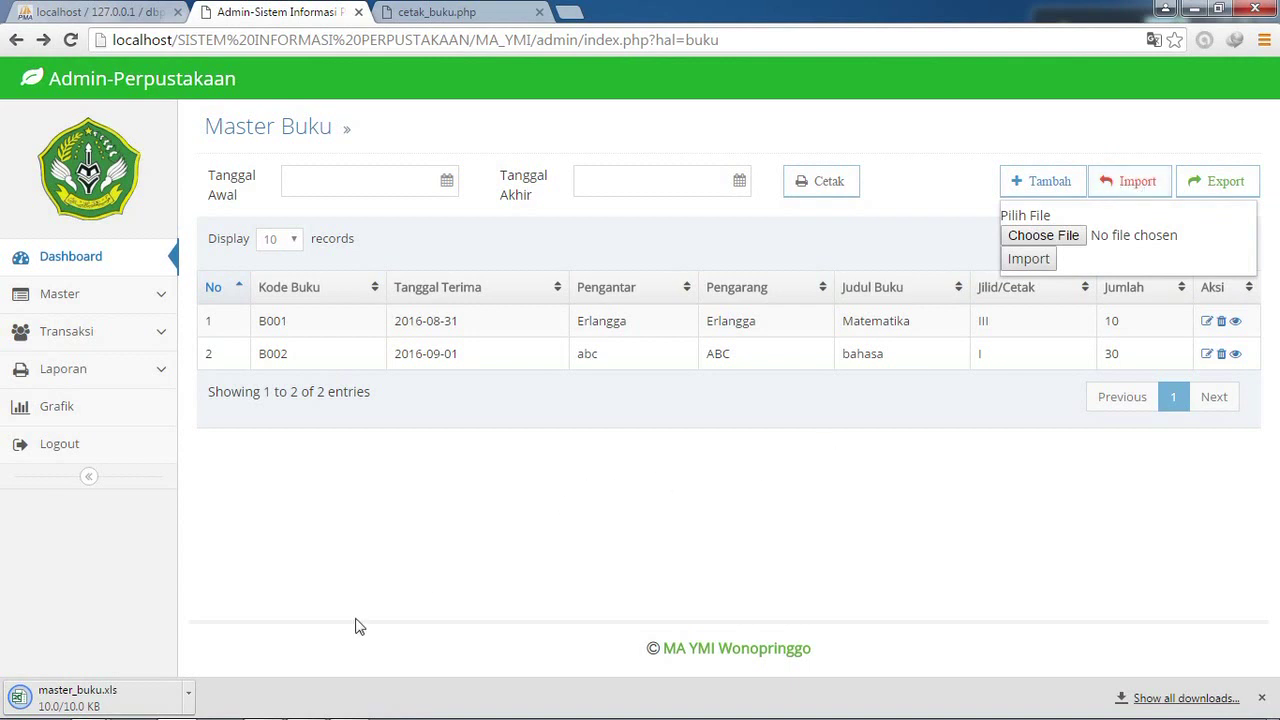
- Open the member master data and display the list of student (Siswa) members
{"action": "left_click", "coordinate": [103, 300]}
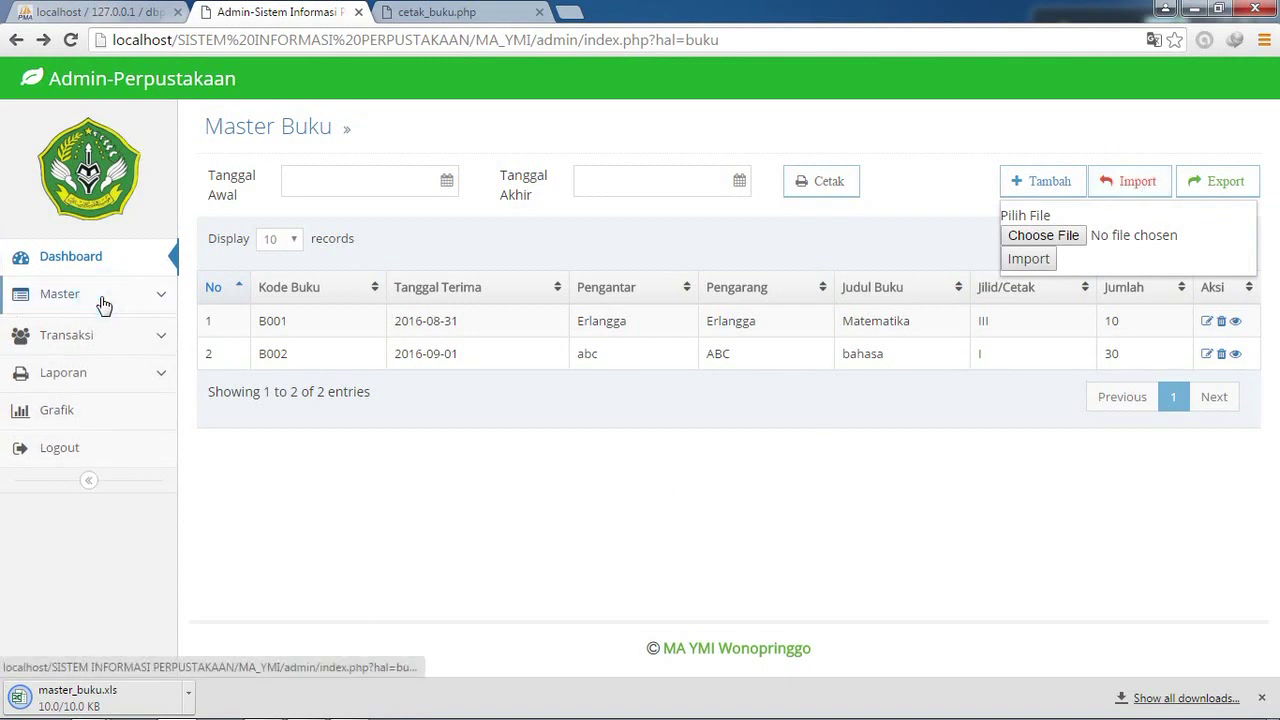
{"action": "left_click", "coordinate": [94, 364]}
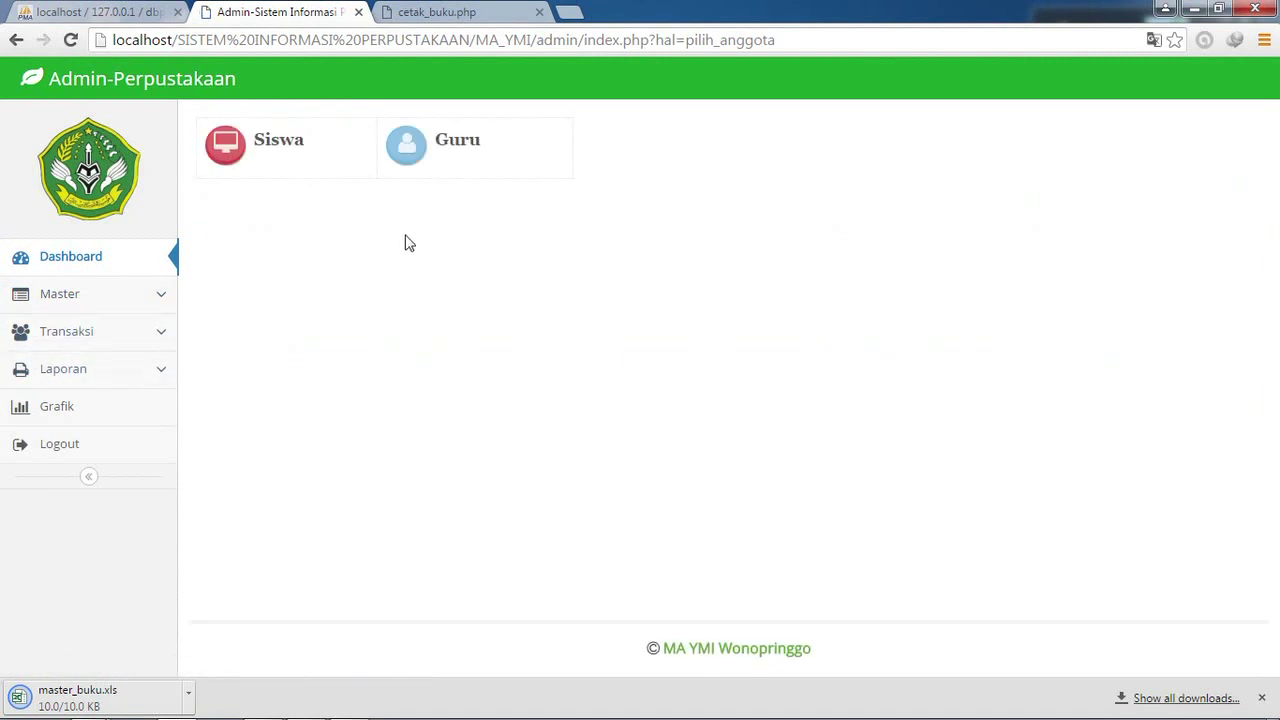
{"action": "left_click", "coordinate": [266, 145]}
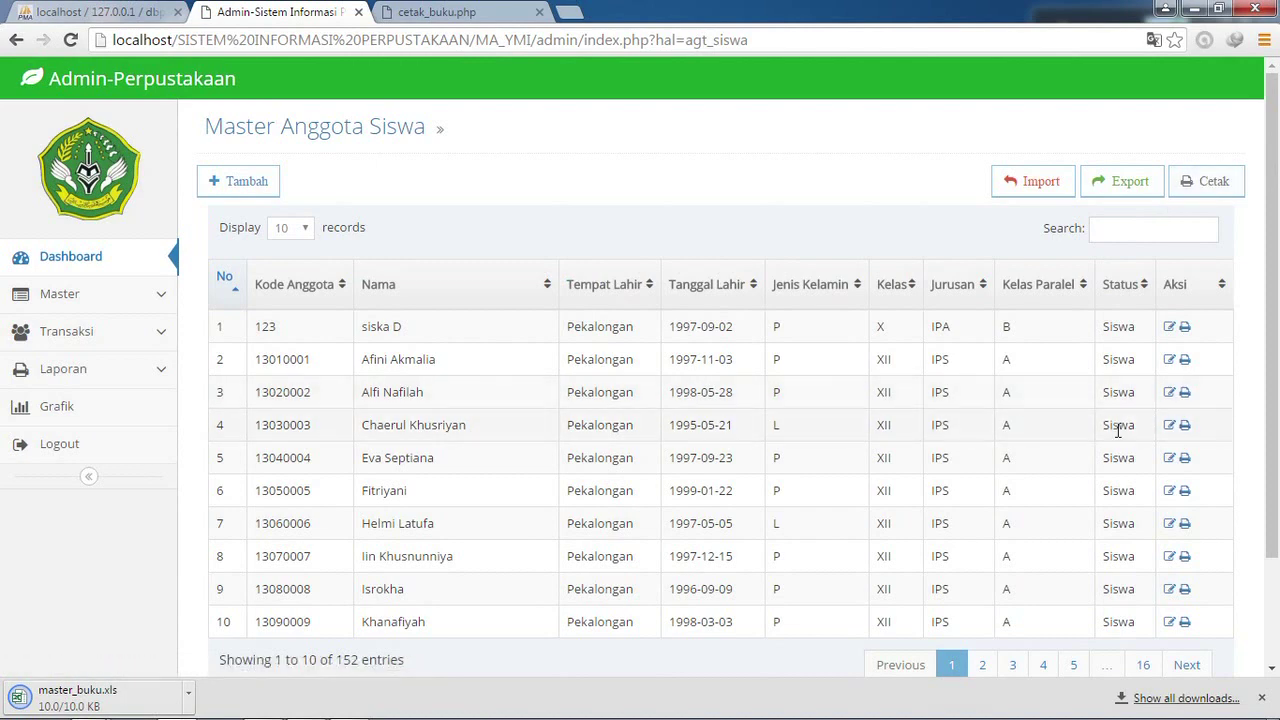
- View the edit form of the second listed student without changes, and generate the library card of the first listed student
{"action": "left_click", "coordinate": [1171, 360]}
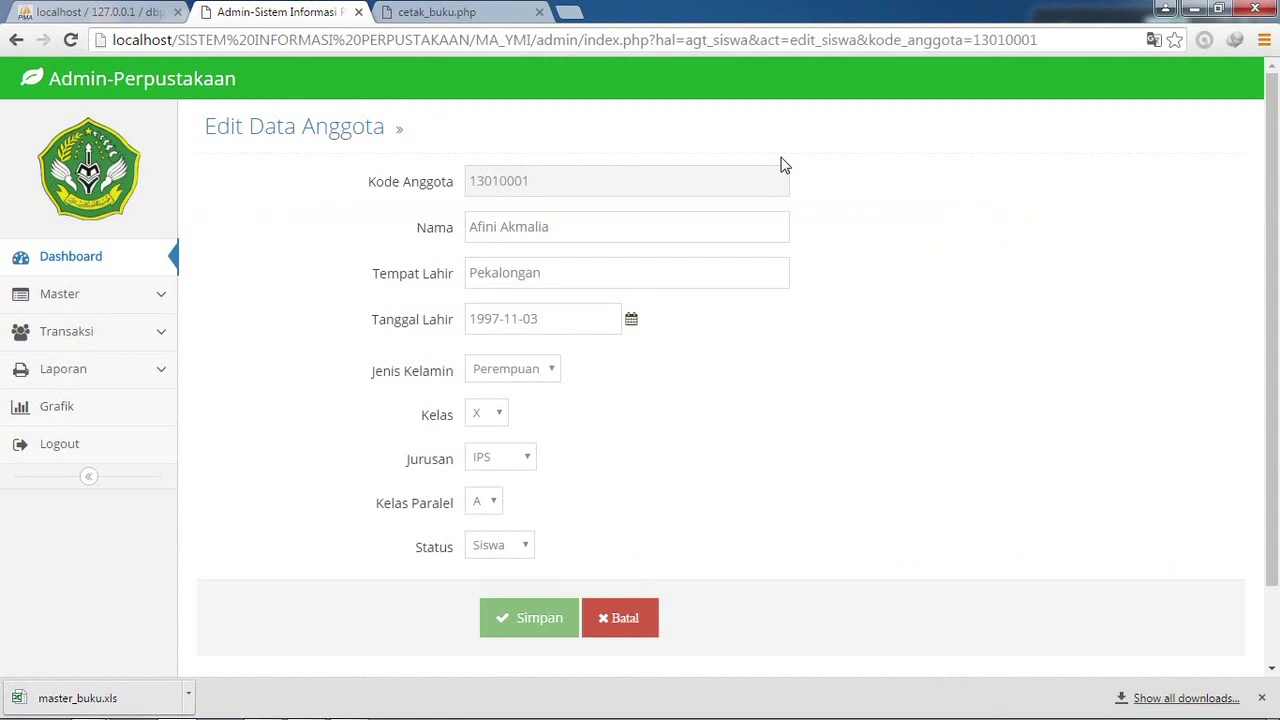
{"action": "left_click", "coordinate": [16, 40]}
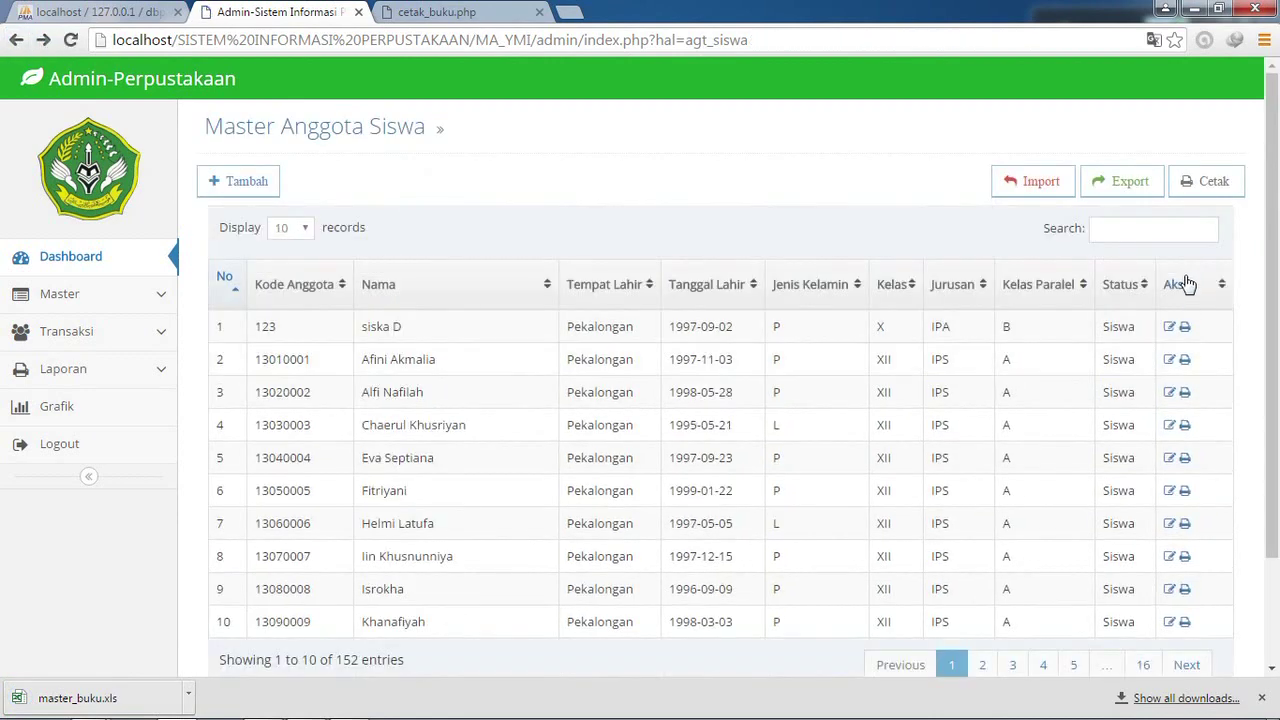
{"action": "left_click", "coordinate": [1184, 327]}
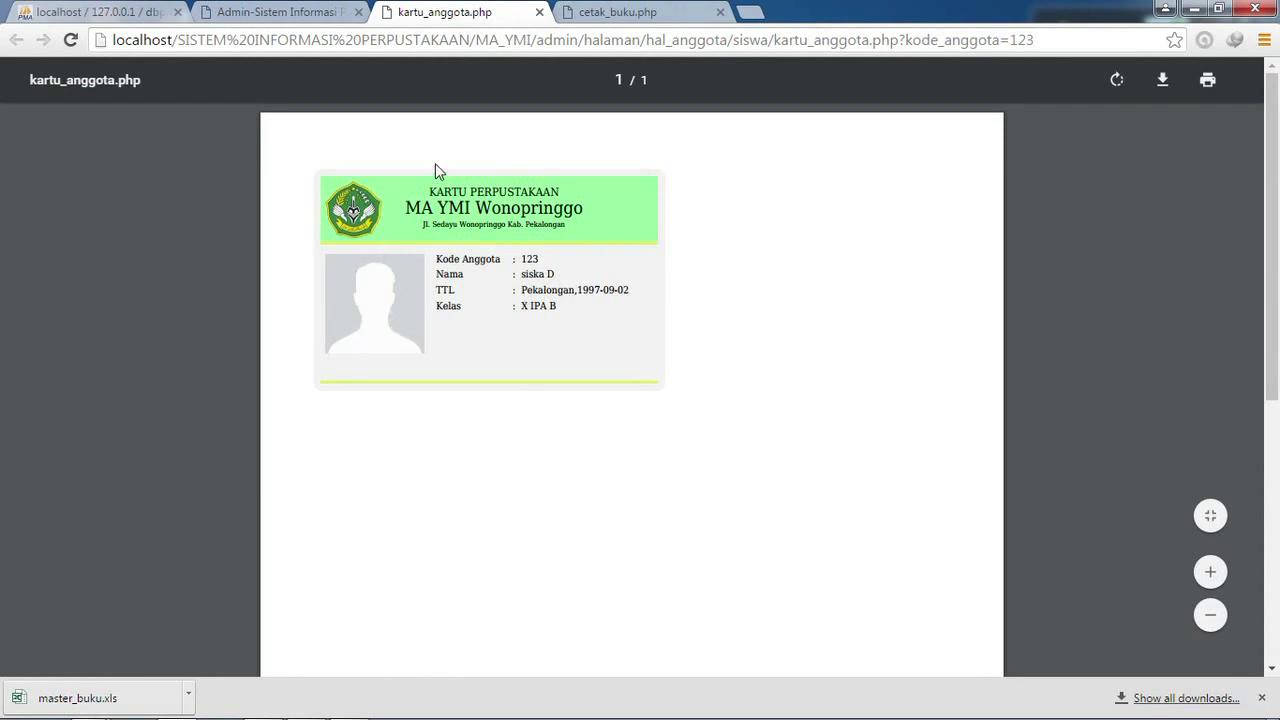
- Open the downloaded master_buku.xls file and return to the student member list
{"action": "mouse_move", "coordinate": [29, 658]}
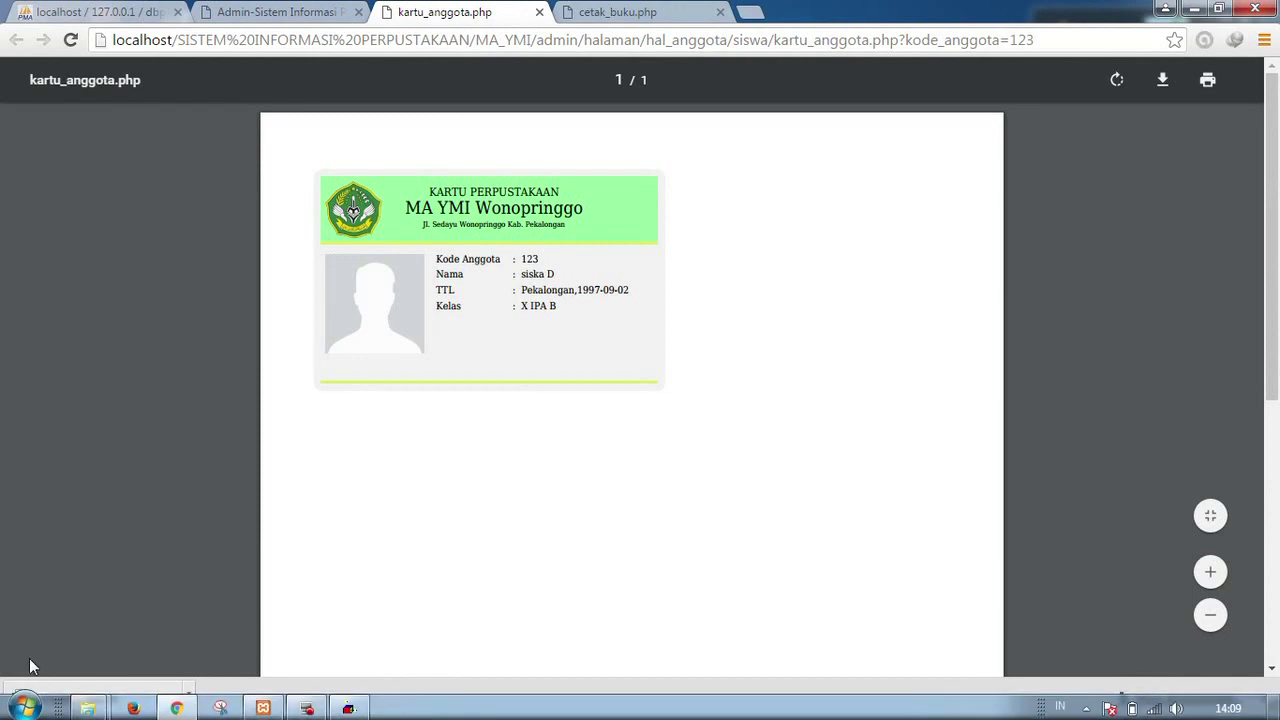
{"action": "left_click", "coordinate": [73, 699]}
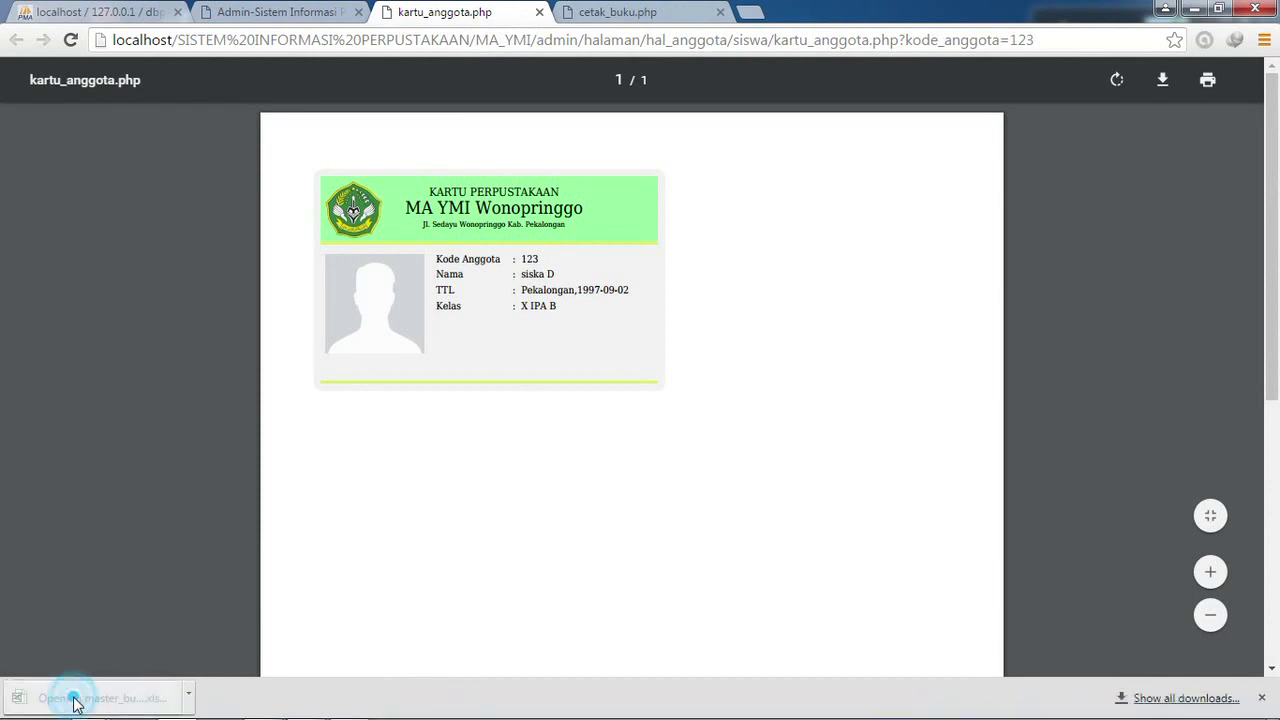
{"action": "left_click", "coordinate": [290, 10]}
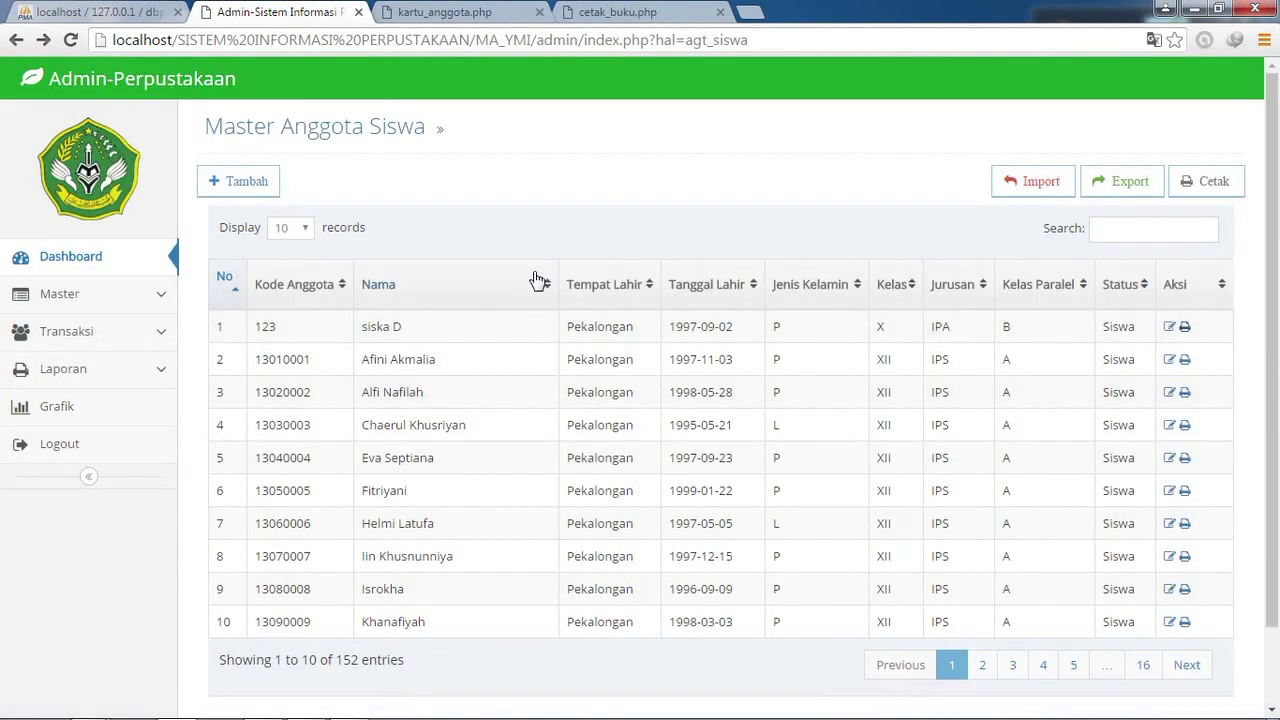
- Start a new student record and fill in the member code, the student's name and Tempat Lahir PEKALONGAN
{"action": "left_click", "coordinate": [251, 188]}
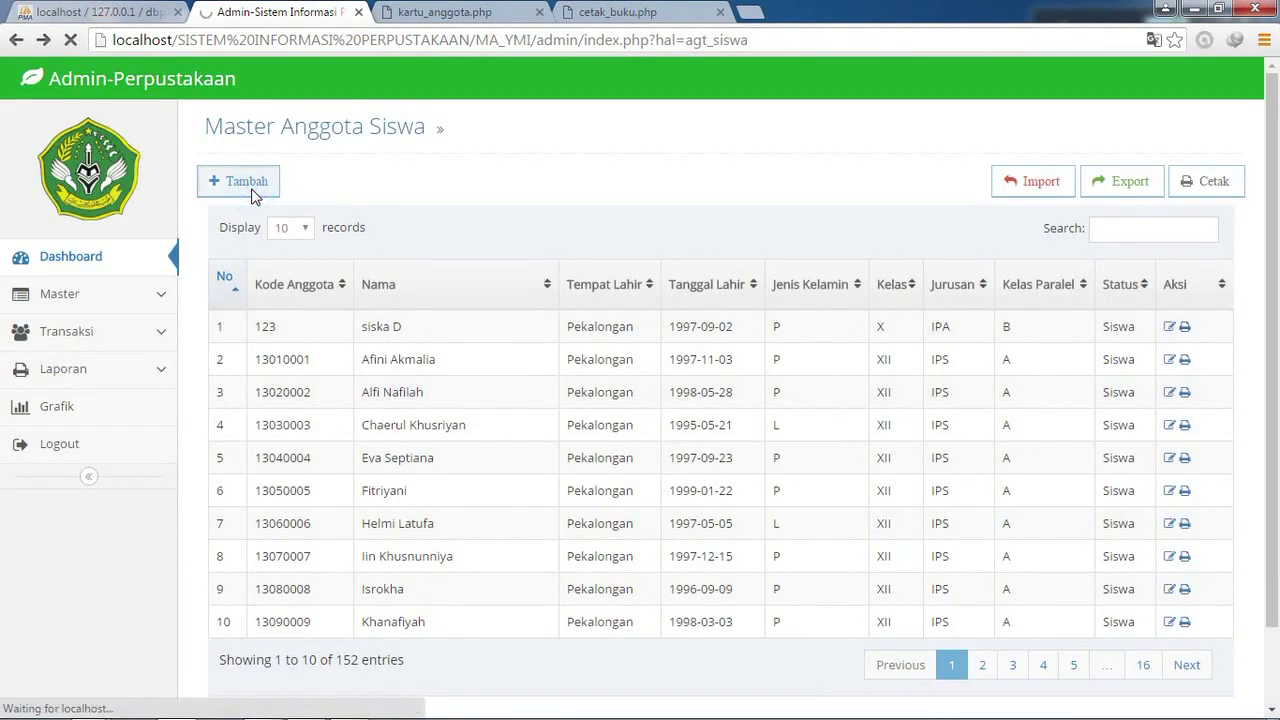
{"action": "left_click", "coordinate": [510, 181]}
{"action": "left_click", "coordinate": [523, 178]}
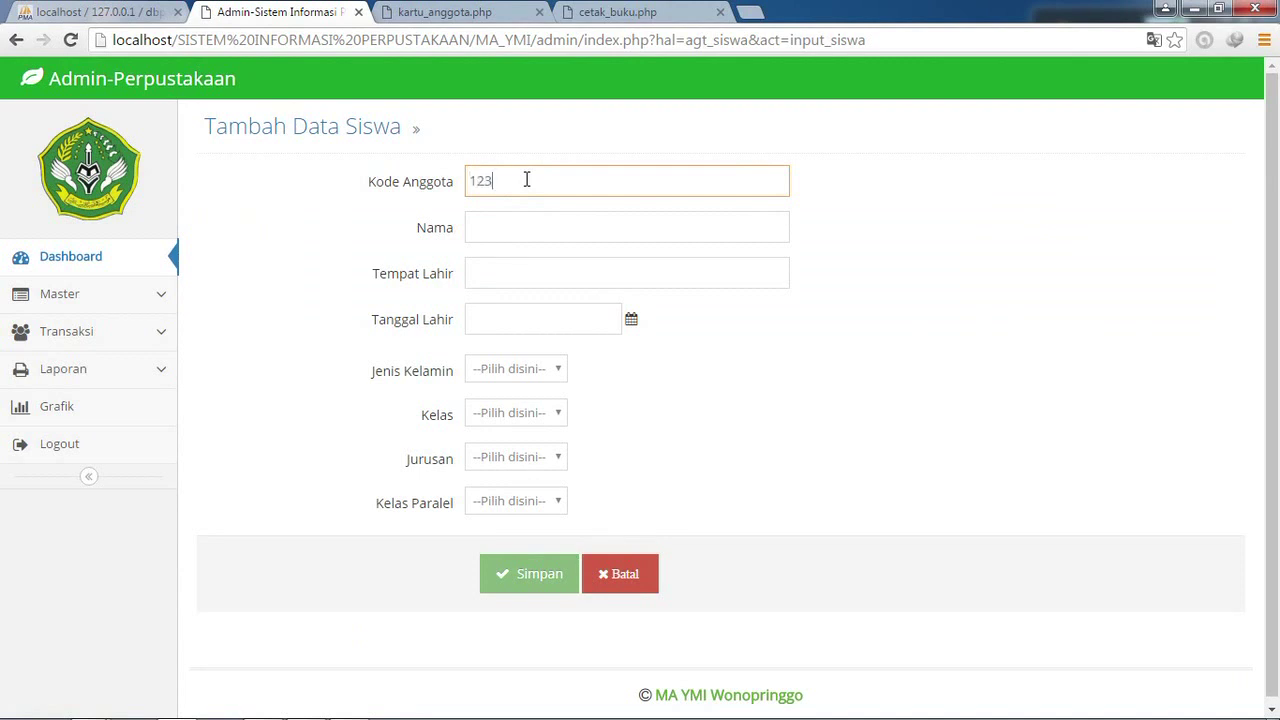
{"action": "left_click", "coordinate": [523, 214]}
{"action": "type", "text": "HASAN"}
{"action": "left_click", "coordinate": [500, 274]}
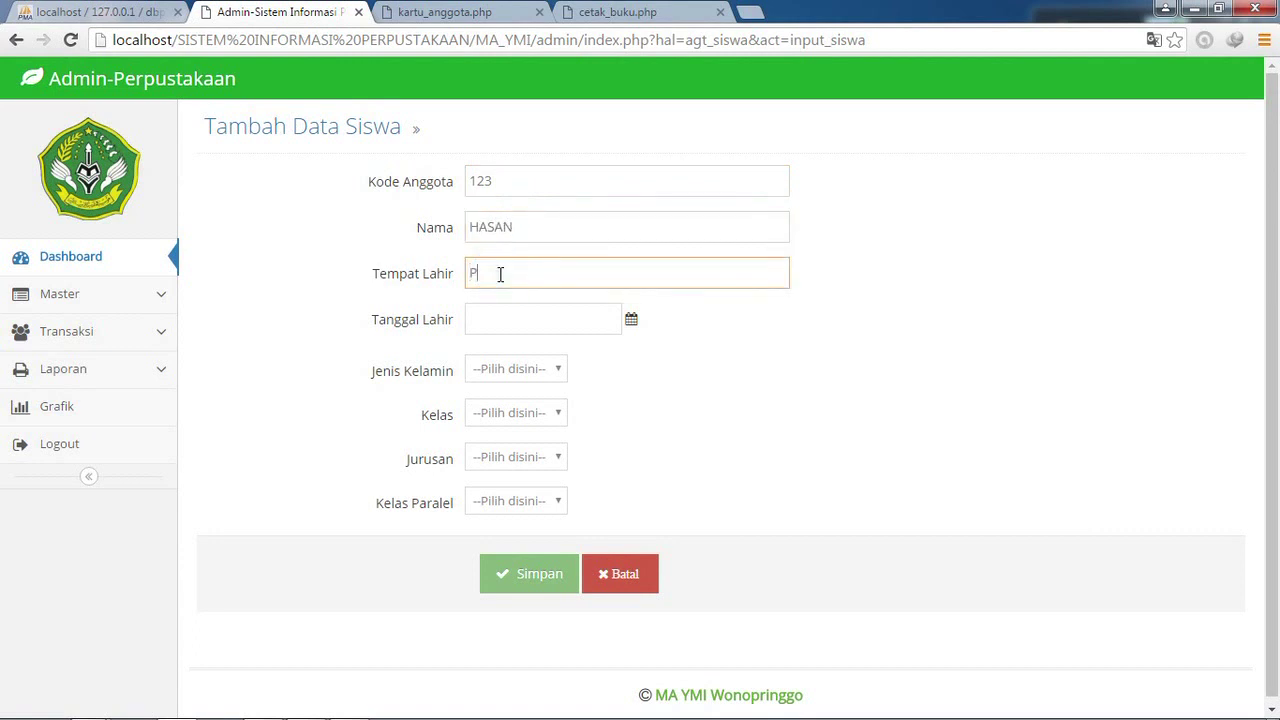
{"action": "type", "text": "PEKALONGAN"}
- Enter the student's date of birth in Tanggal Lahir
{"action": "left_click", "coordinate": [497, 311]}
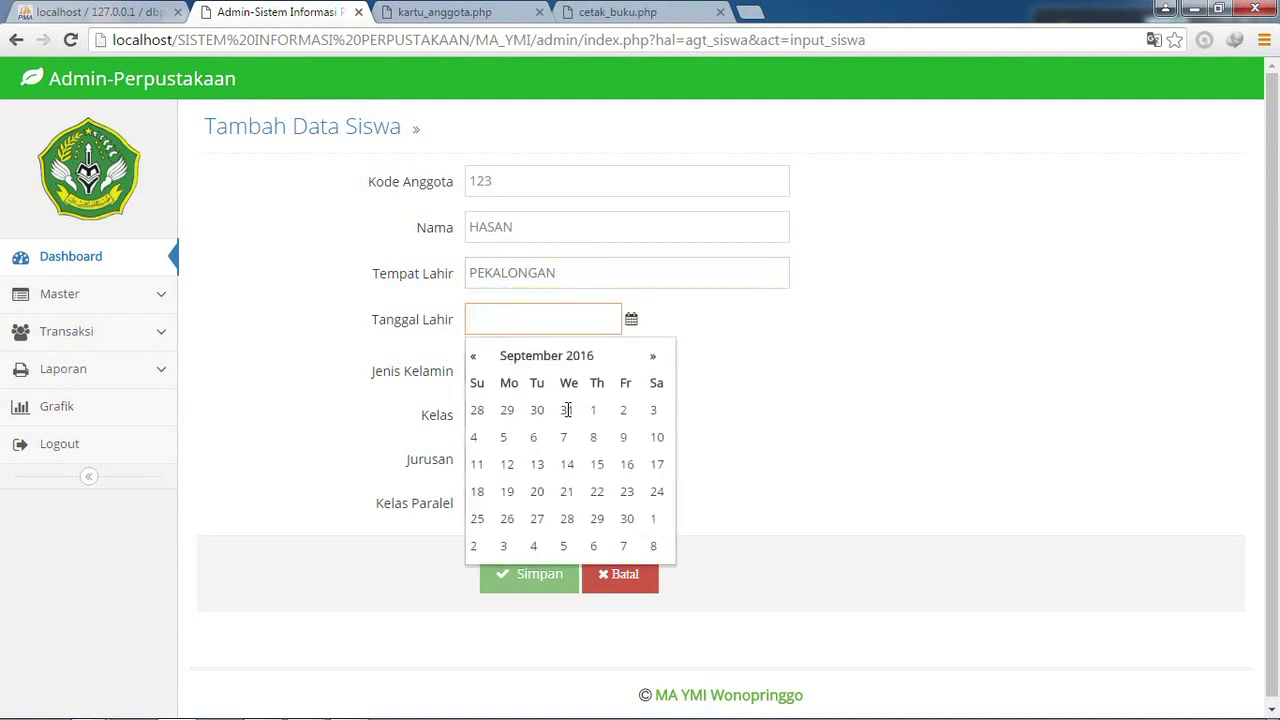
{"action": "left_click", "coordinate": [541, 411]}
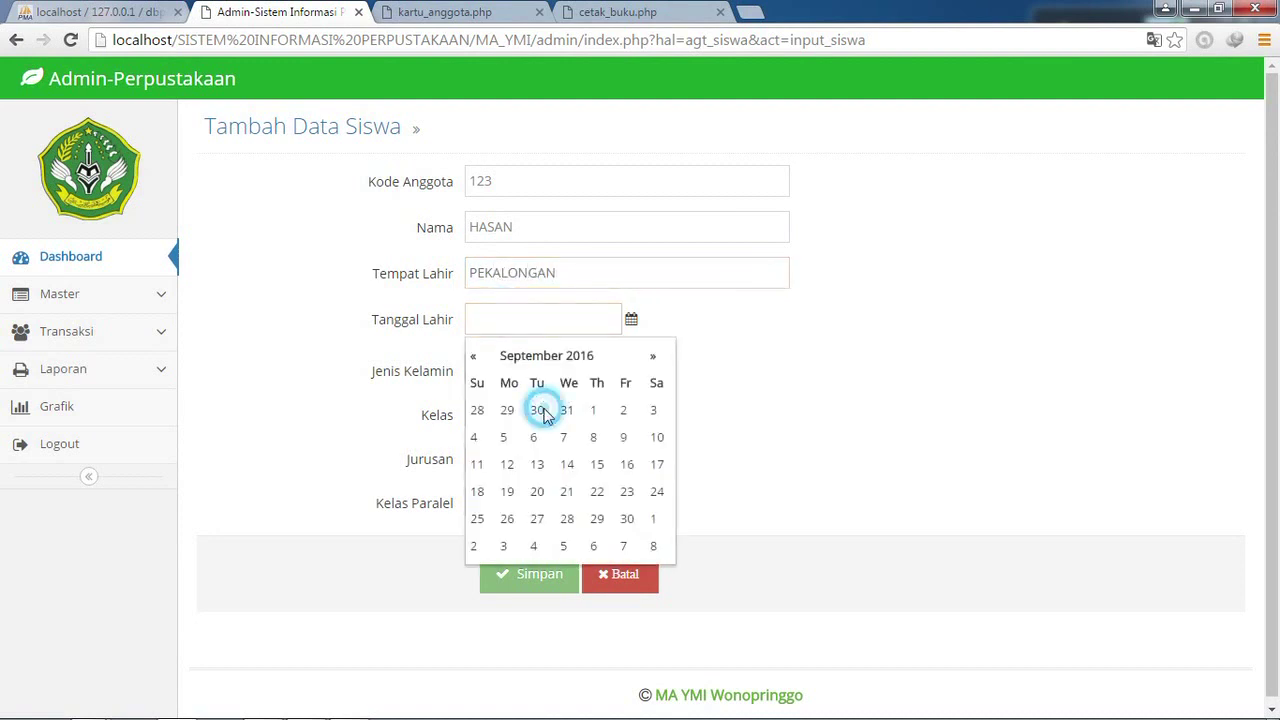
{"action": "left_click", "coordinate": [497, 320]}
{"action": "key", "text": "BackSpace"}
{"action": "key", "text": "BackSpace"}
{"action": "key", "text": "BackSpace"}
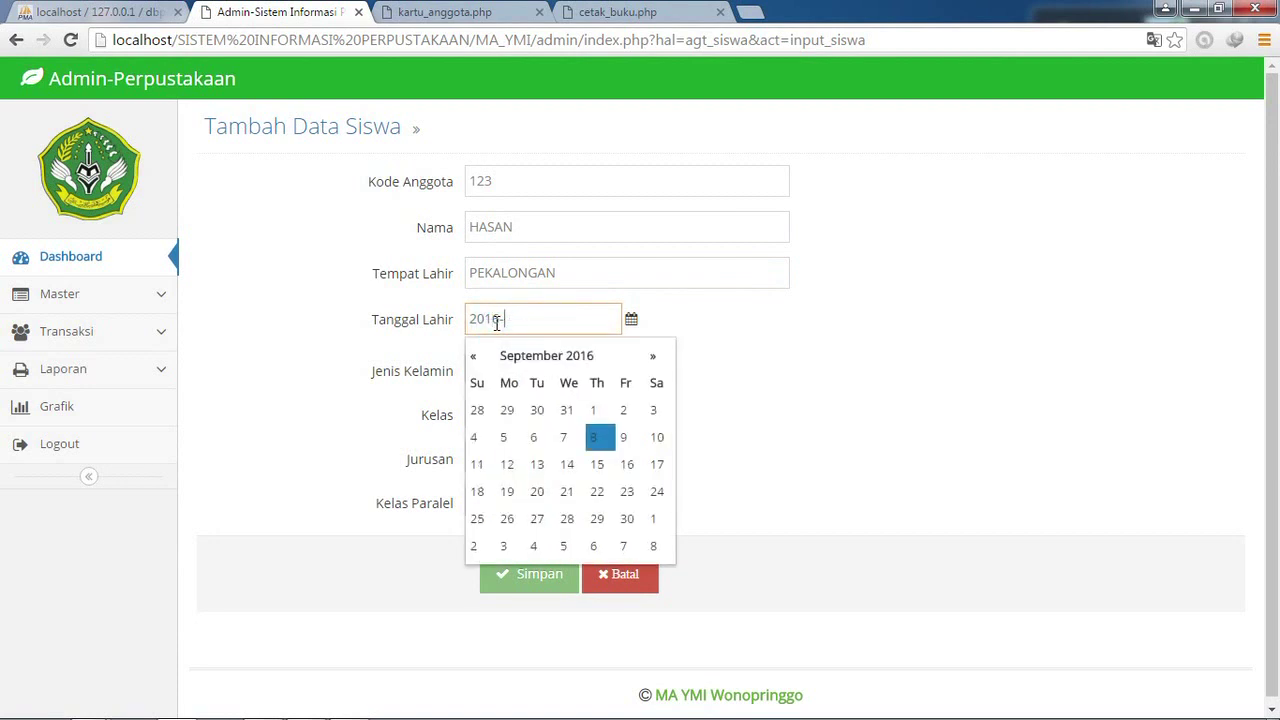
{"action": "type", "text": "1994-09-099"}
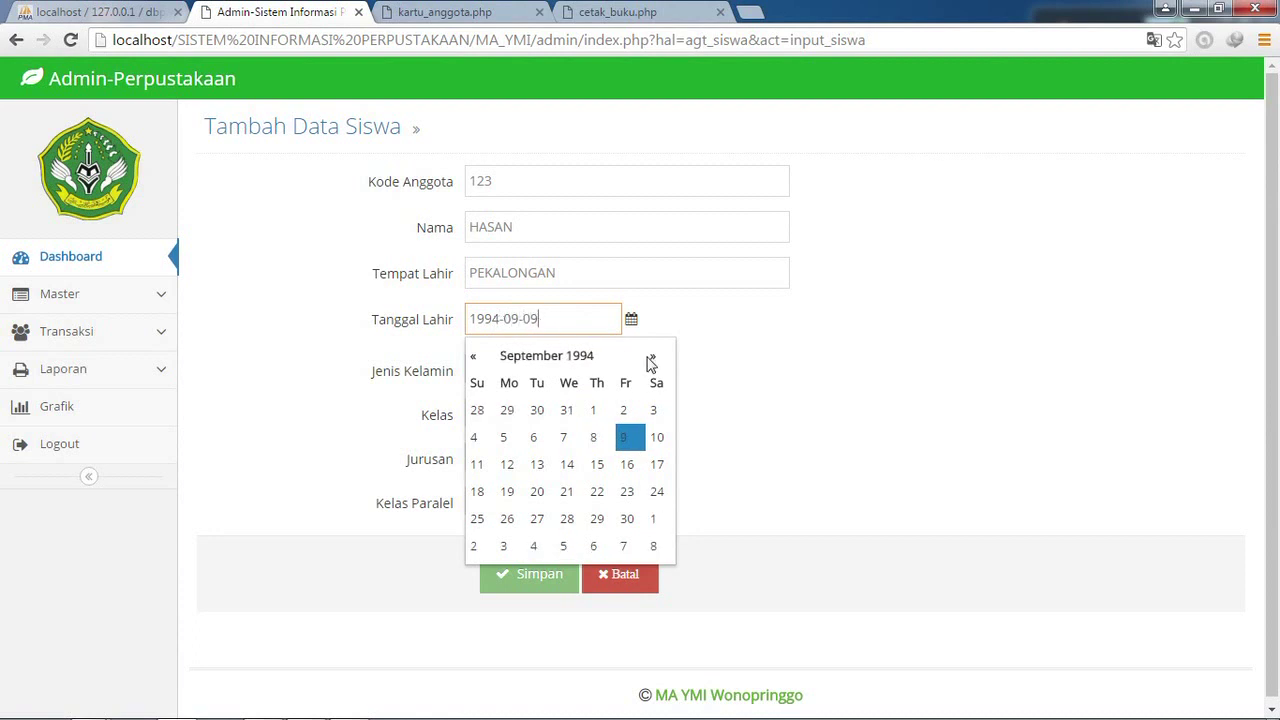
{"action": "left_click", "coordinate": [720, 366]}
- Set Jenis Kelamin to Laki-laki, Kelas to X, Jurusan to Belum and Kelas Paralel to A for the new student
{"action": "left_click", "coordinate": [501, 372]}
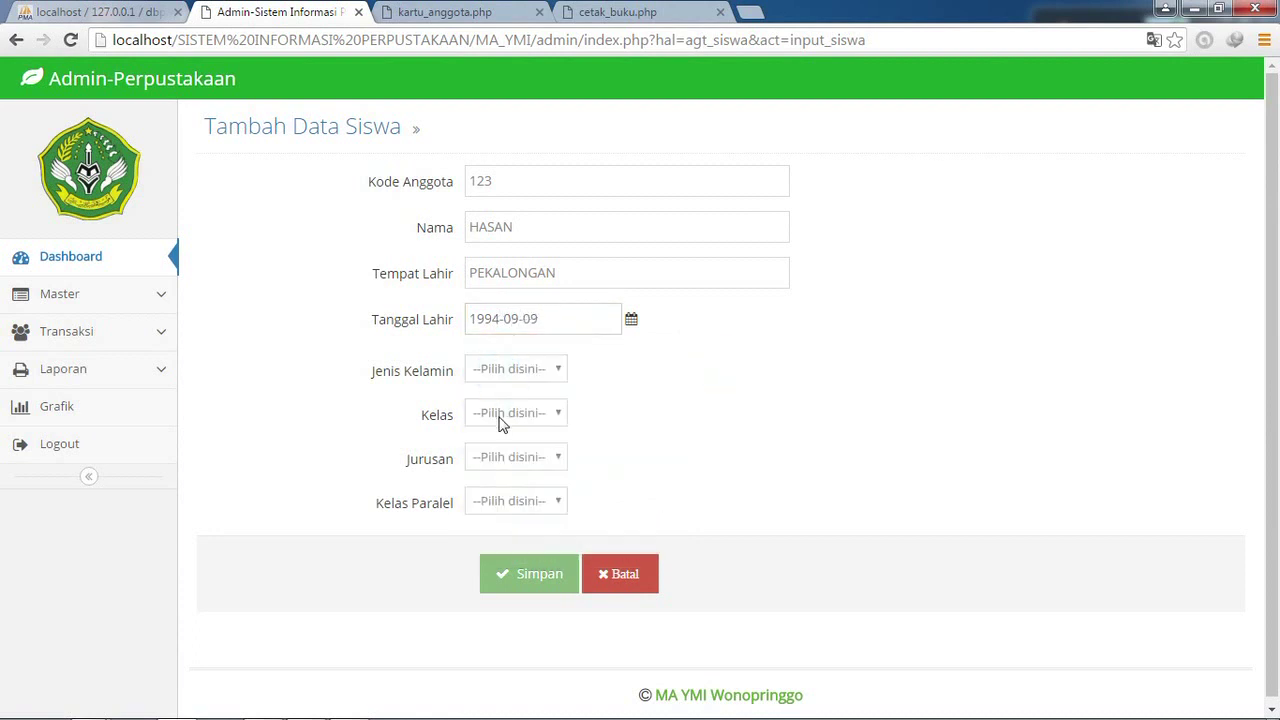
{"action": "left_click", "coordinate": [509, 372]}
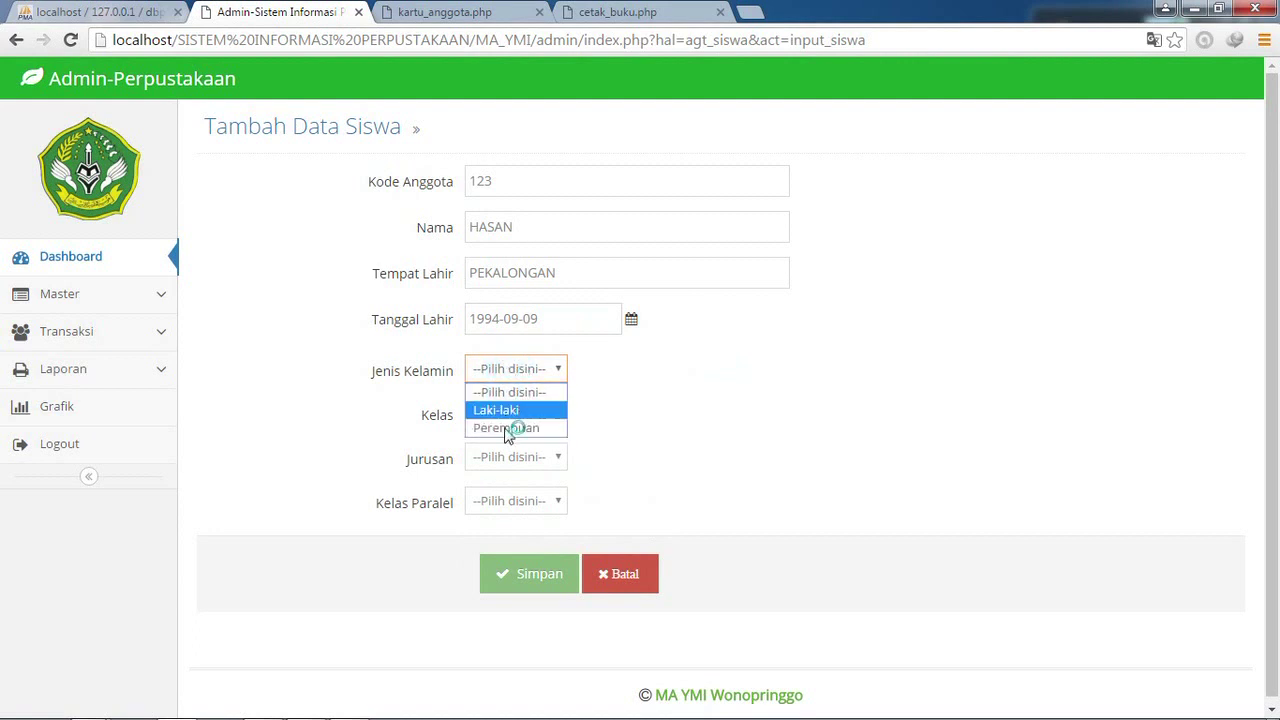
{"action": "left_click", "coordinate": [504, 411]}
{"action": "left_click", "coordinate": [505, 415]}
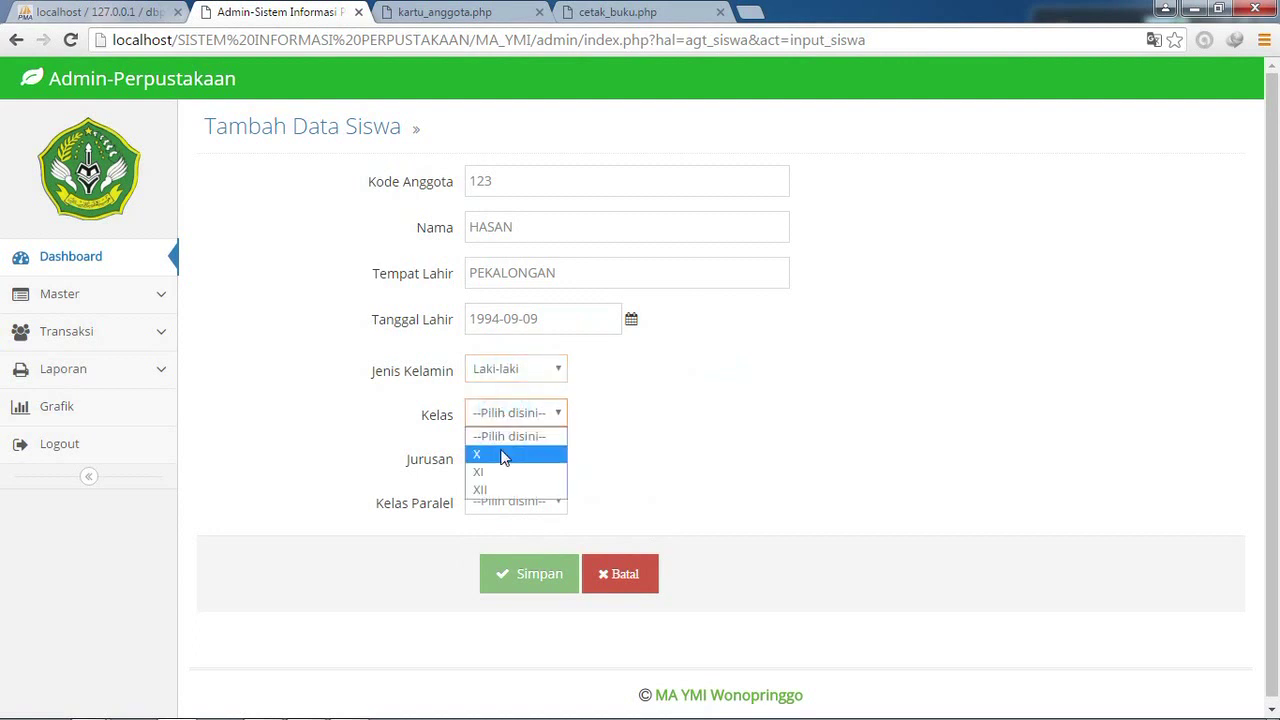
{"action": "left_click", "coordinate": [503, 455]}
{"action": "left_click", "coordinate": [501, 459]}
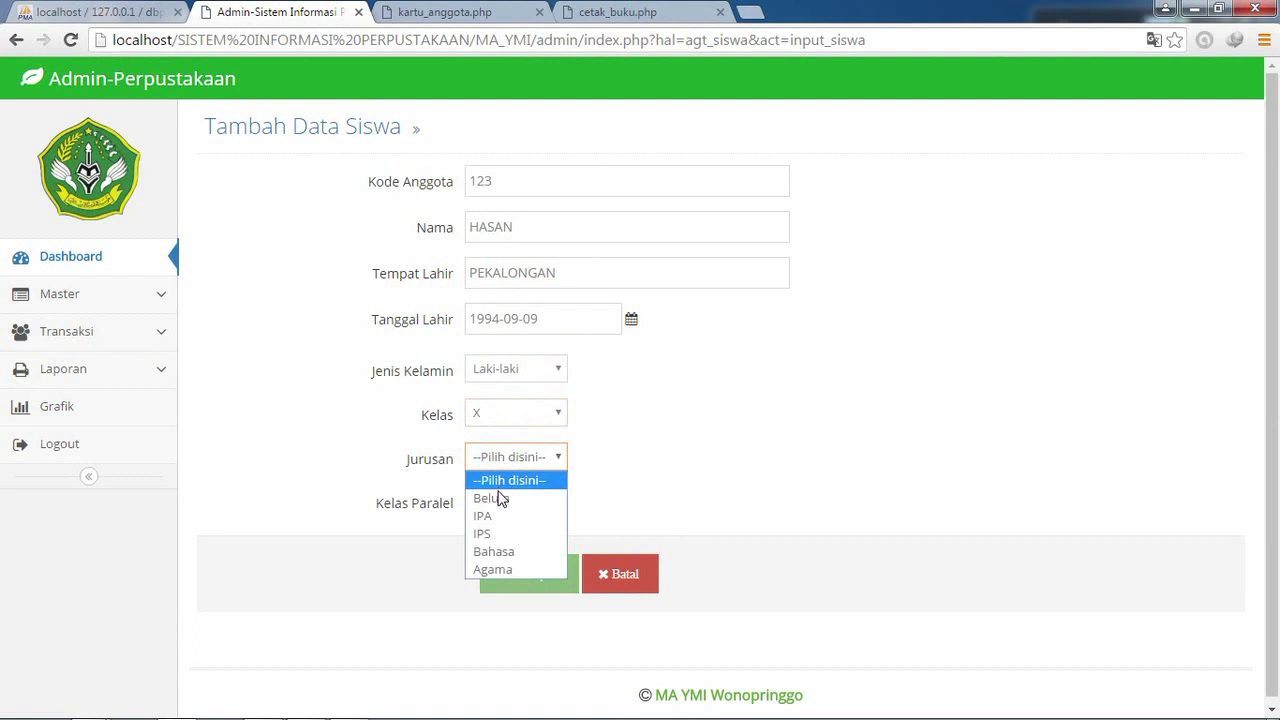
{"action": "left_click", "coordinate": [502, 494]}
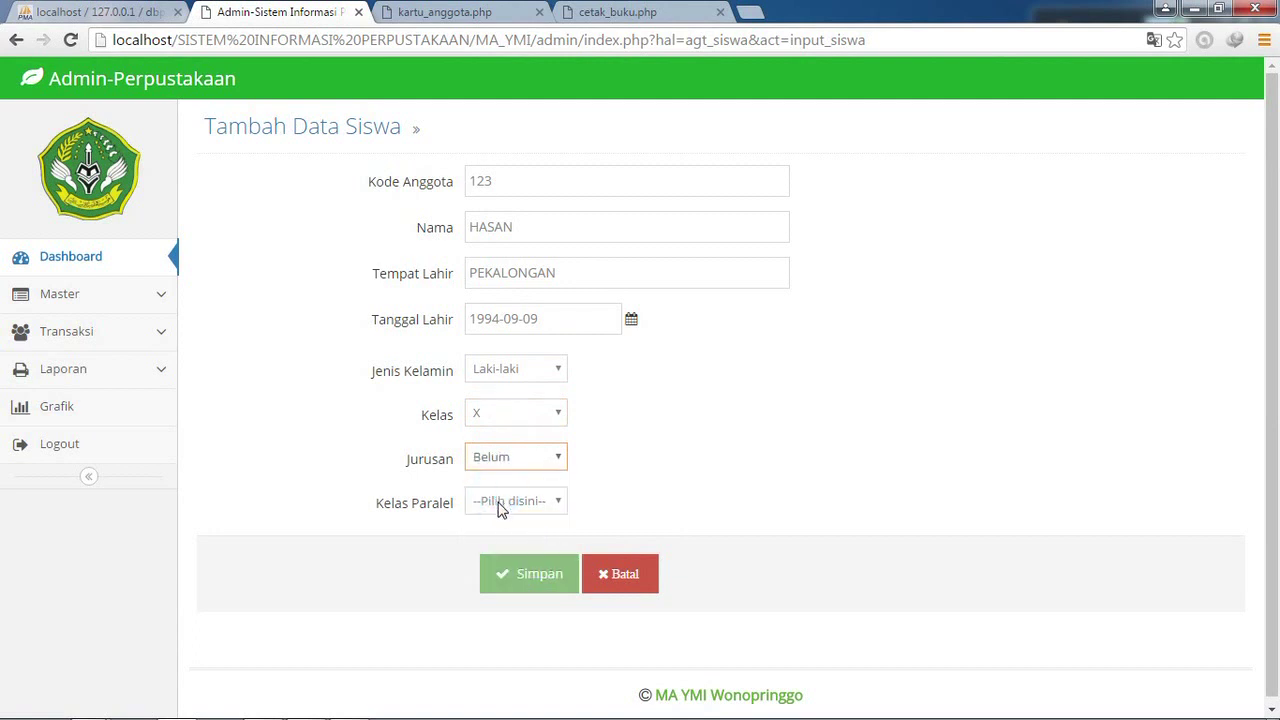
{"action": "left_click", "coordinate": [502, 505]}
{"action": "left_click", "coordinate": [500, 539]}
- Try to save the new student record with the member code as first entered
{"action": "left_click", "coordinate": [503, 561]}
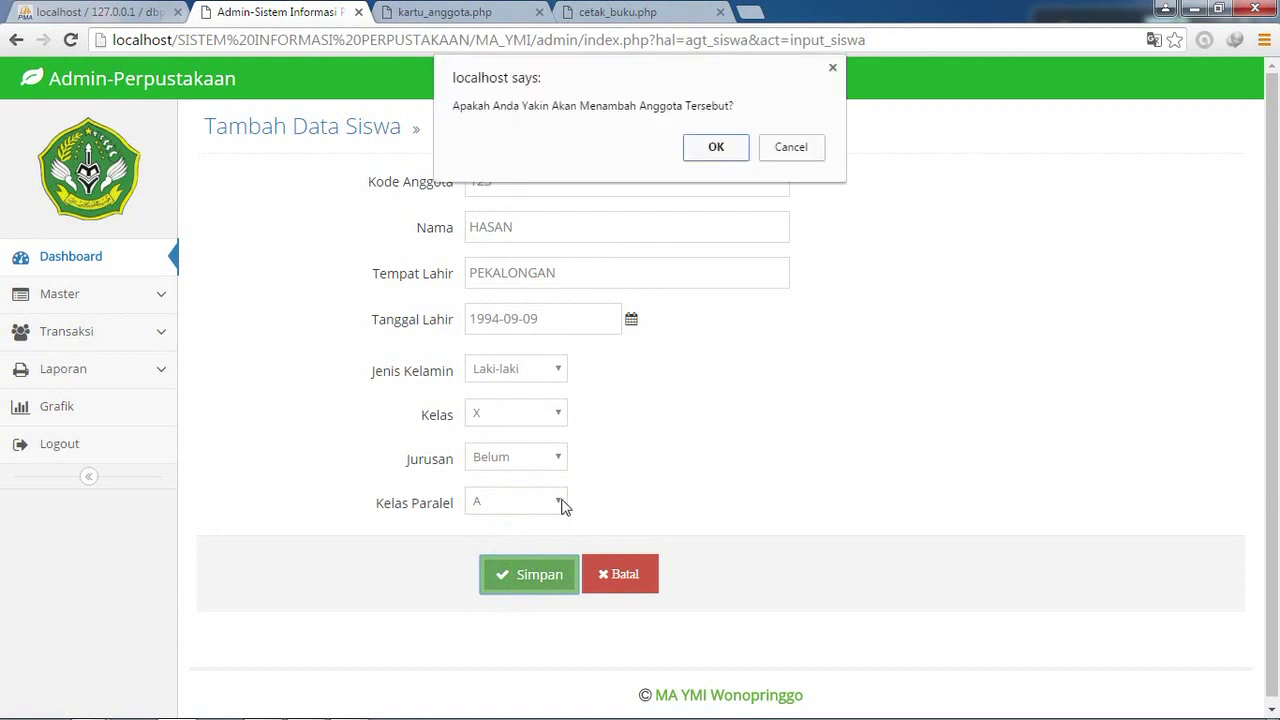
{"action": "left_click", "coordinate": [715, 148]}
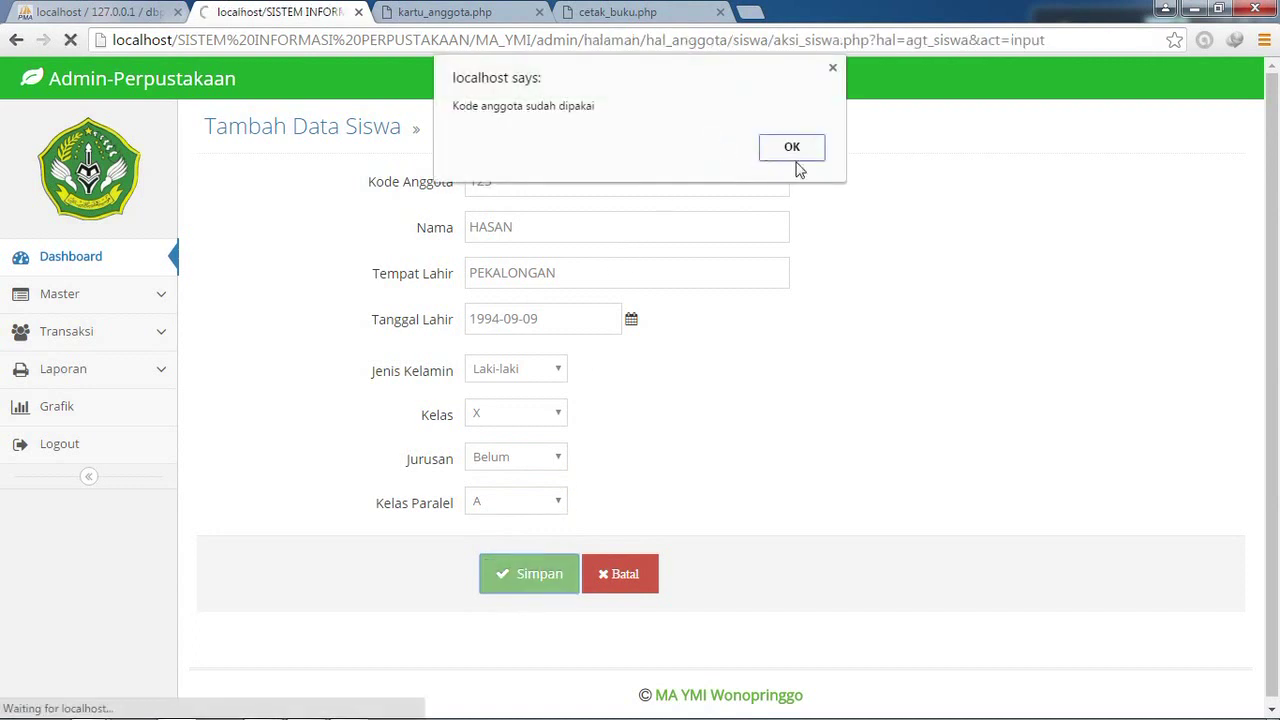
{"action": "left_click", "coordinate": [792, 148]}
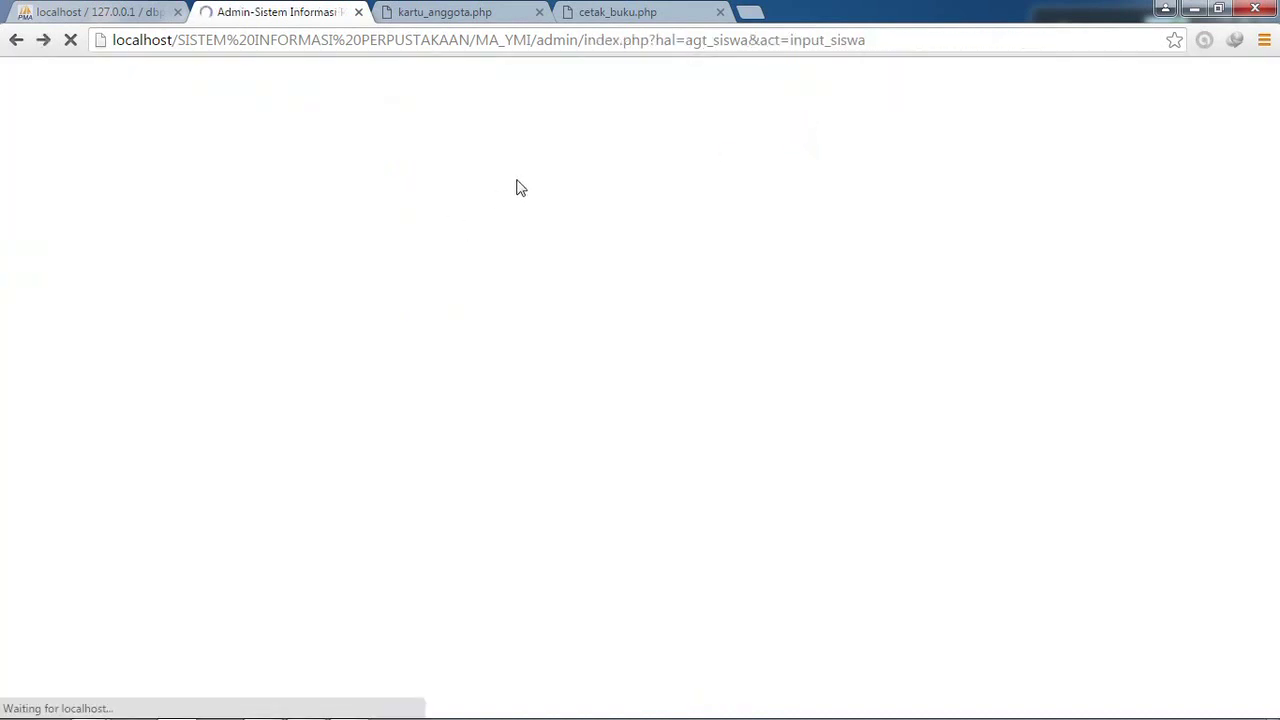
- Change the new student's member code to a different one and save the record
{"action": "left_click", "coordinate": [510, 192]}
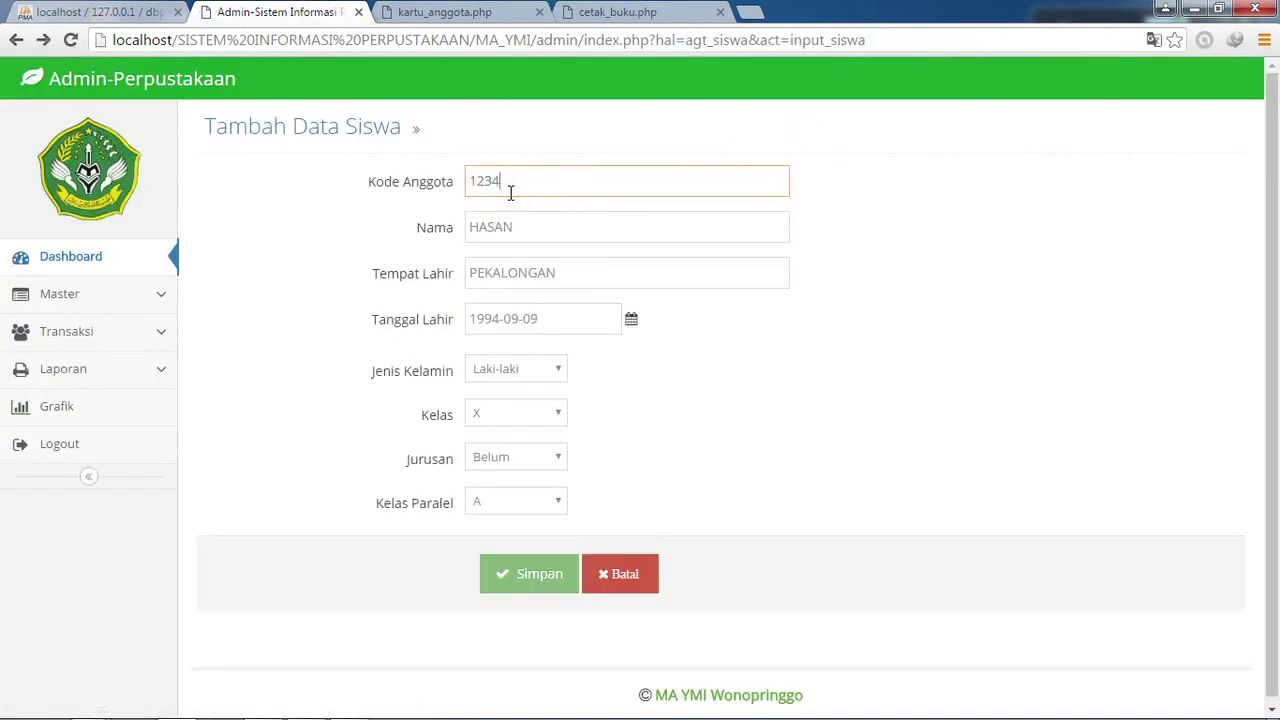
{"action": "left_click", "coordinate": [530, 582]}
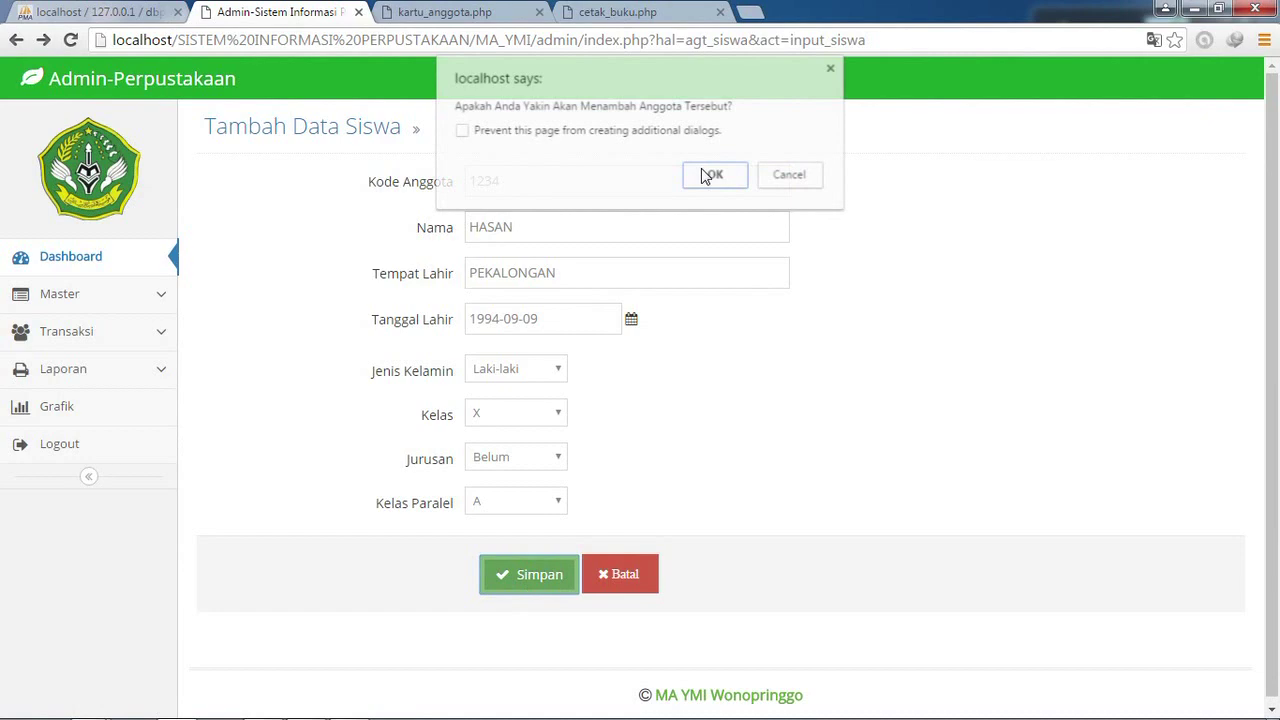
{"action": "left_click", "coordinate": [704, 174]}
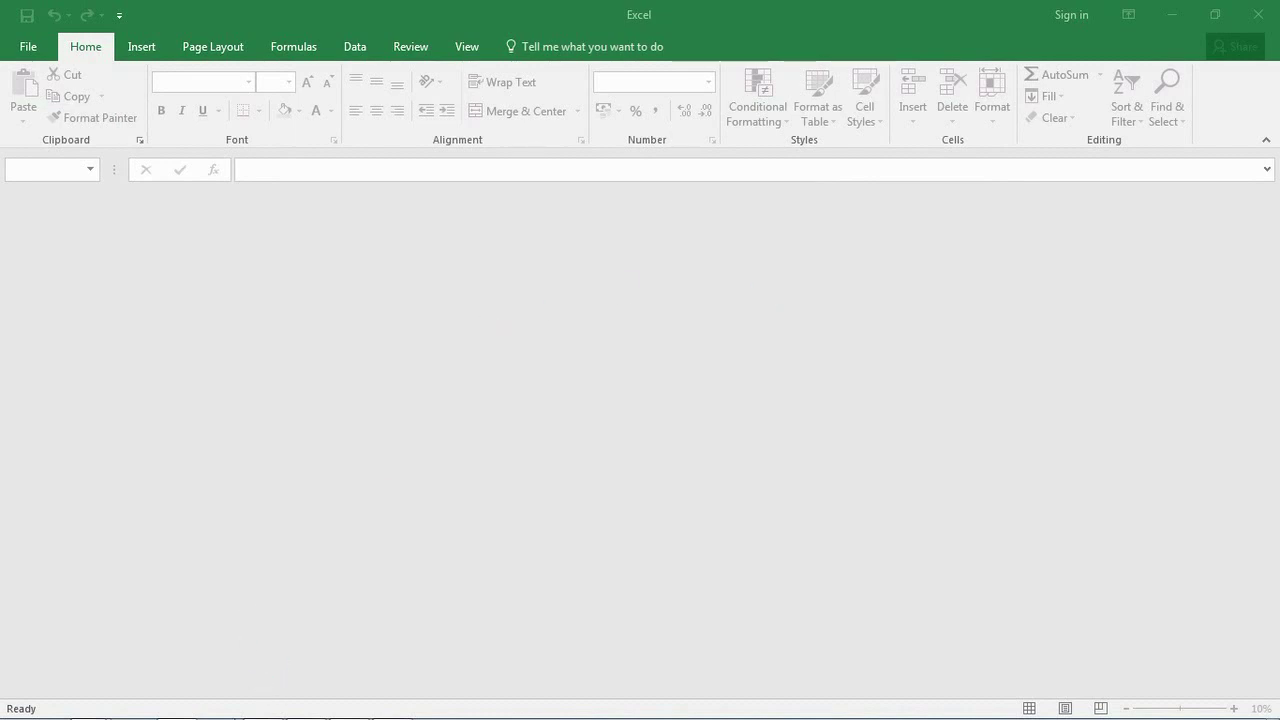
- Allow Excel to open master_buku.xls despite its format mismatch and examine the exported book number, date, Pengantar and Pengarang columns
{"action": "mouse_move", "coordinate": [1086, 712]}
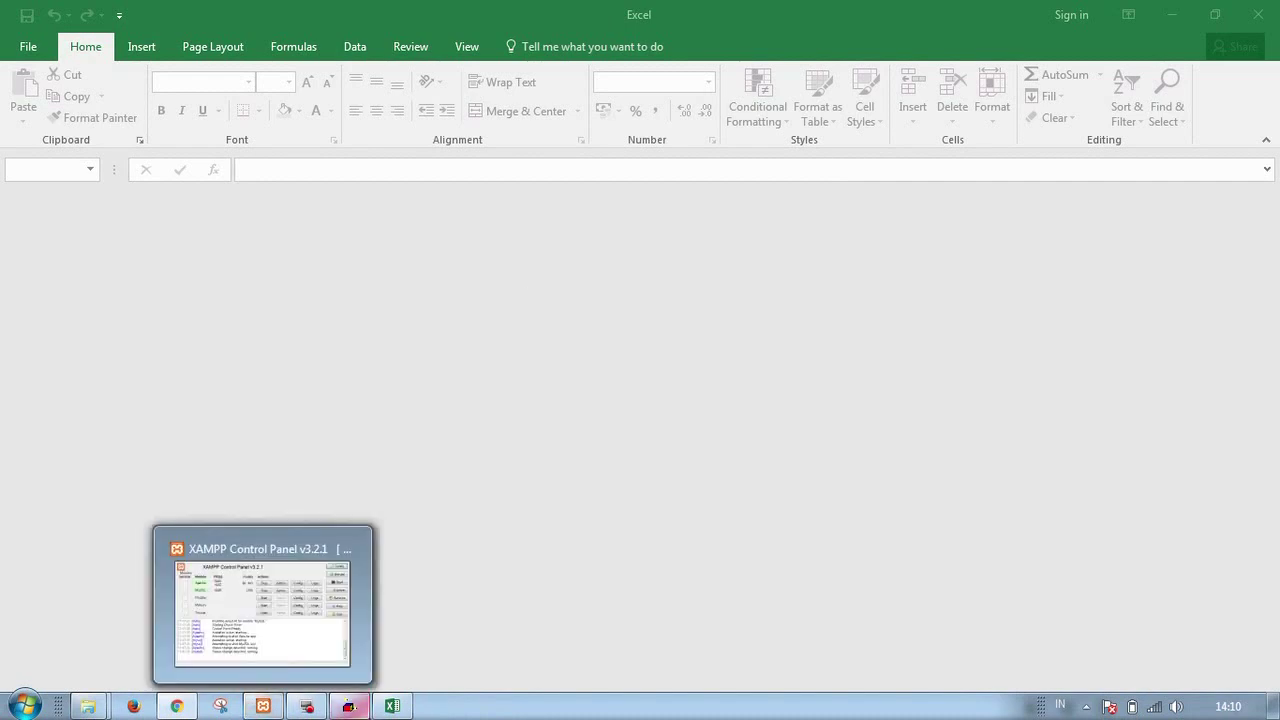
{"action": "mouse_move", "coordinate": [289, 710]}
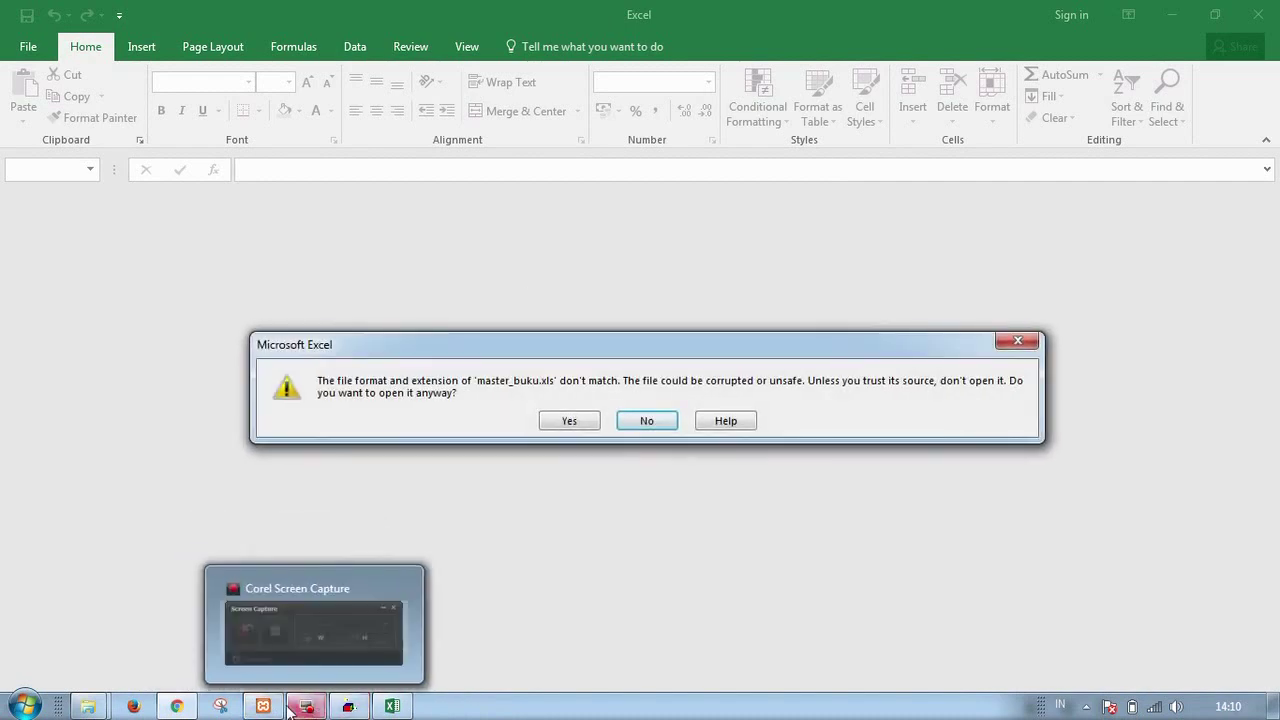
{"action": "left_click", "coordinate": [566, 421]}
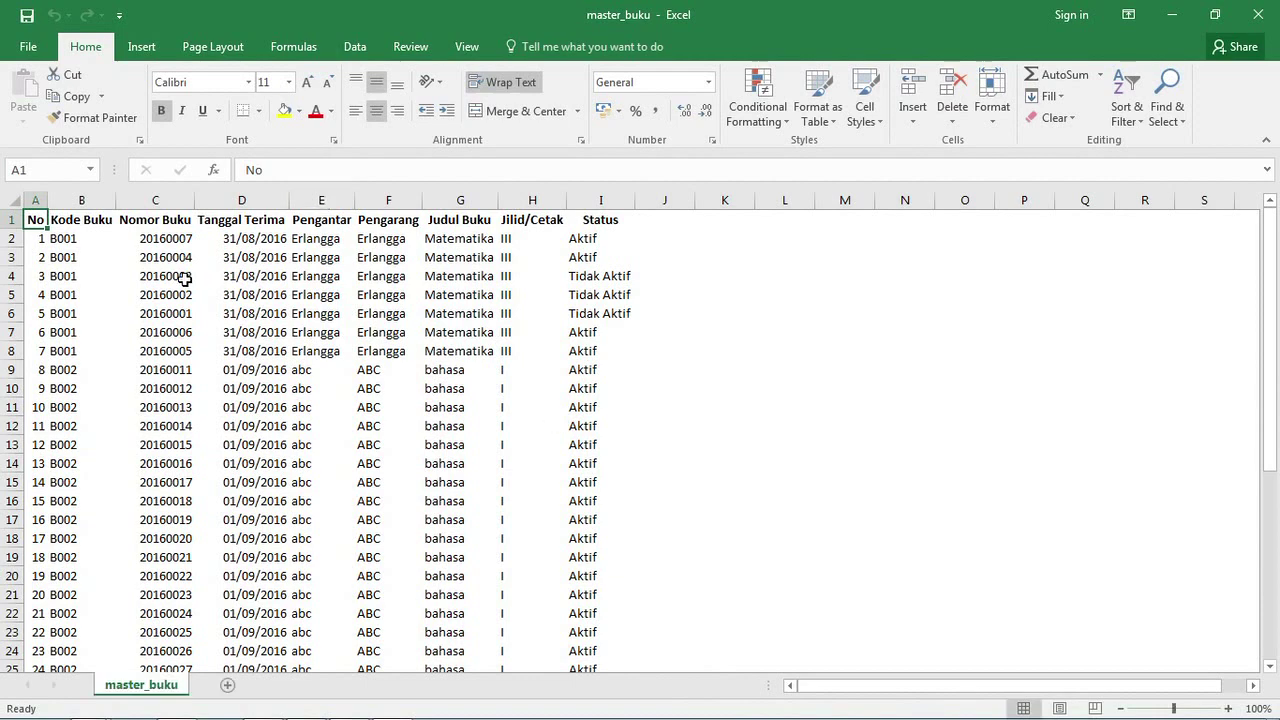
{"action": "left_click", "coordinate": [182, 292]}
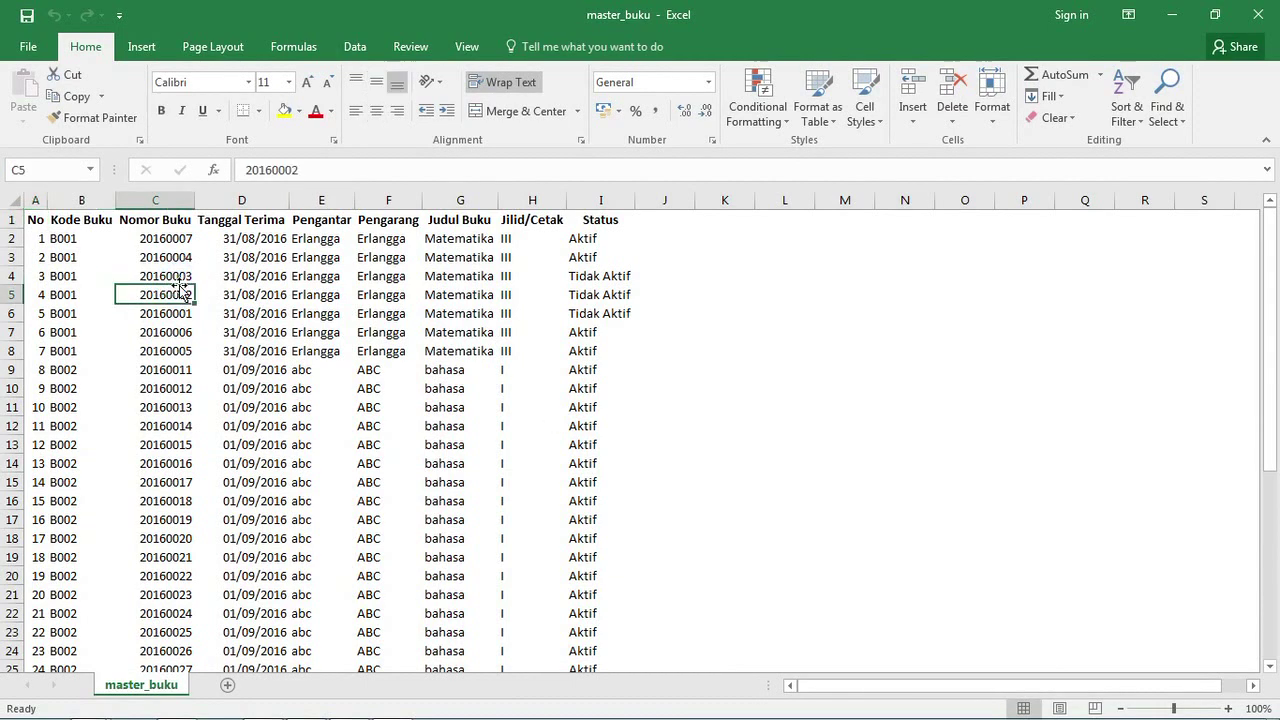
{"action": "left_click", "coordinate": [268, 296]}
{"action": "left_click", "coordinate": [324, 319]}
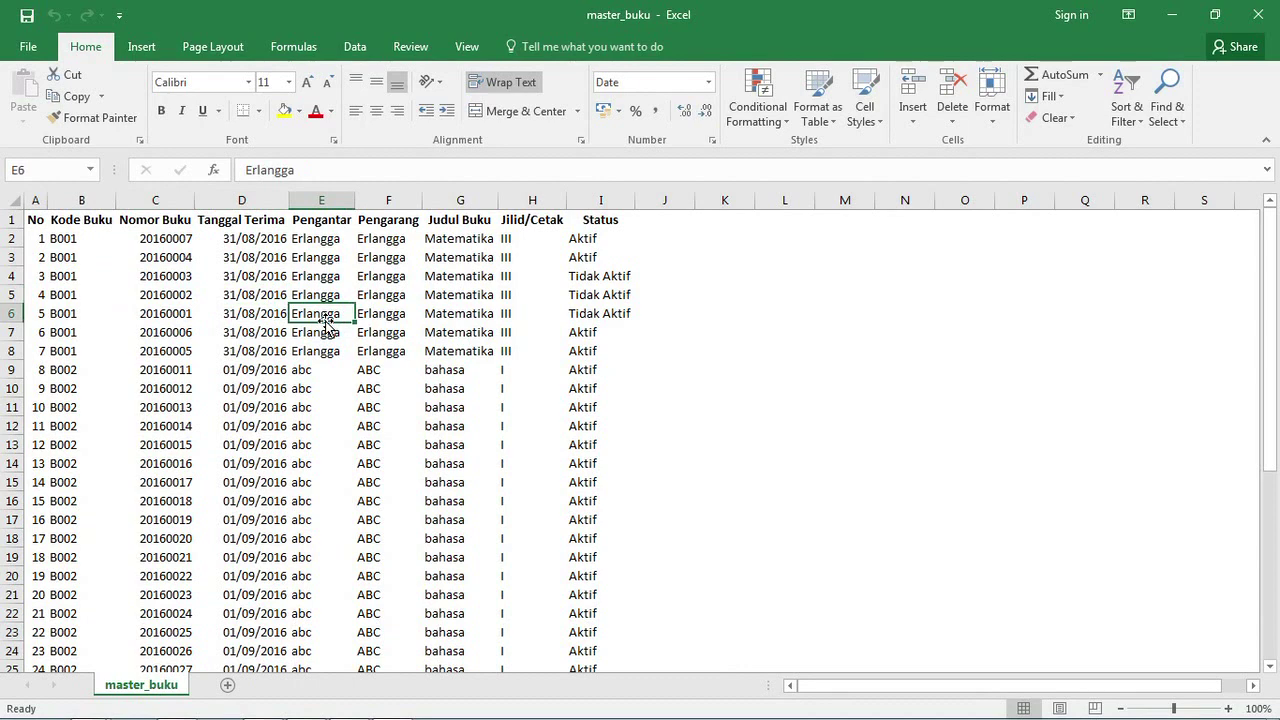
{"action": "left_click", "coordinate": [410, 351]}
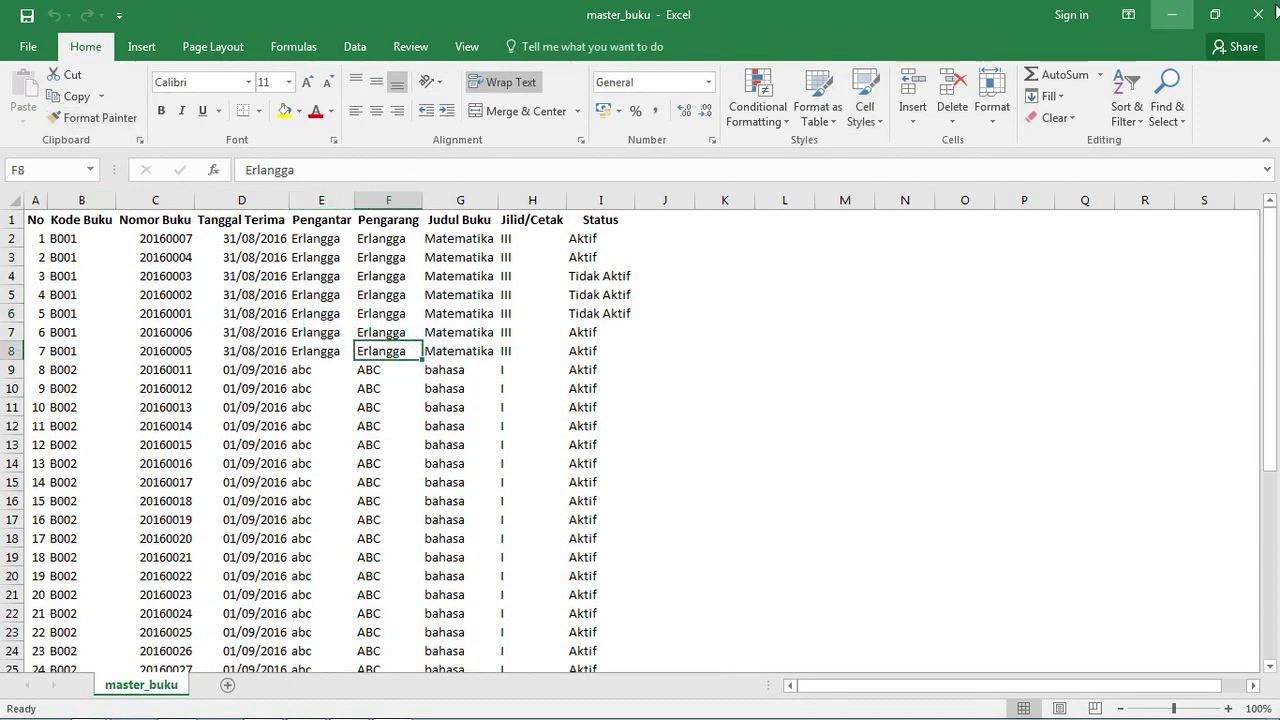
- Close the exported Excel workbook, return to the library admin site and view the Anggota categories and Master Petugas data
{"action": "left_click", "coordinate": [1262, 16]}
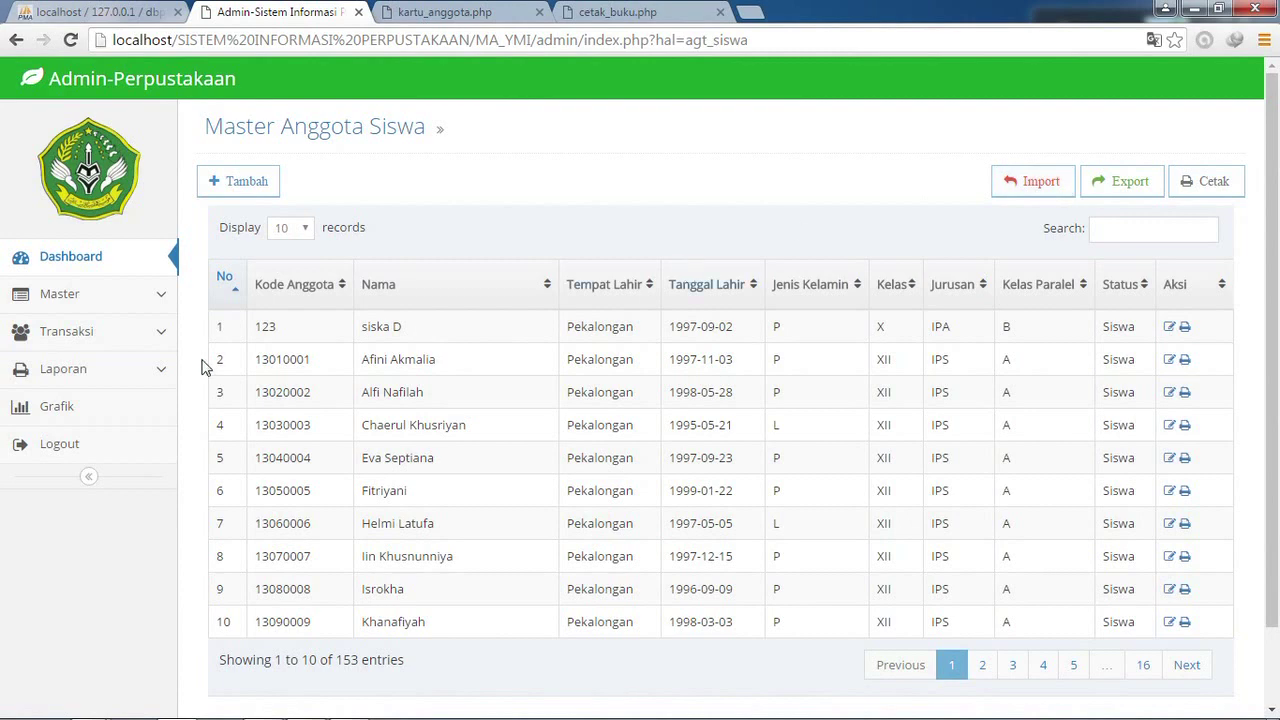
{"action": "left_click", "coordinate": [80, 298]}
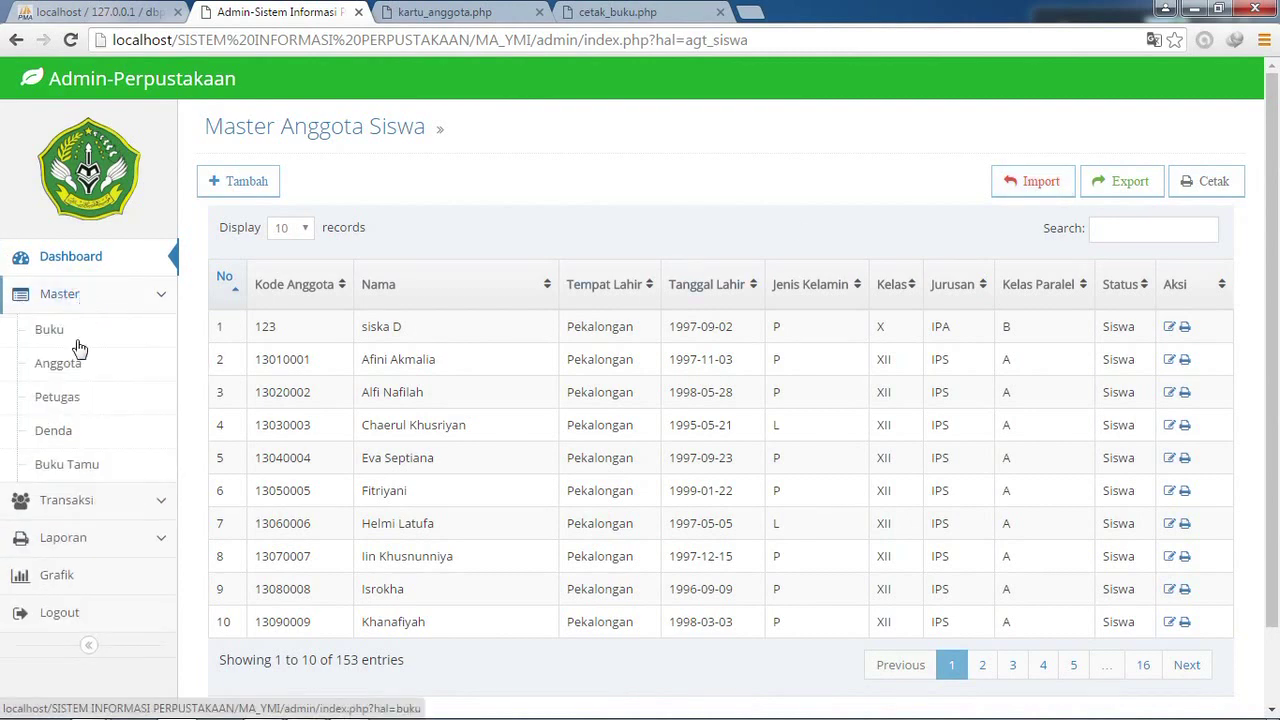
{"action": "left_click", "coordinate": [78, 364]}
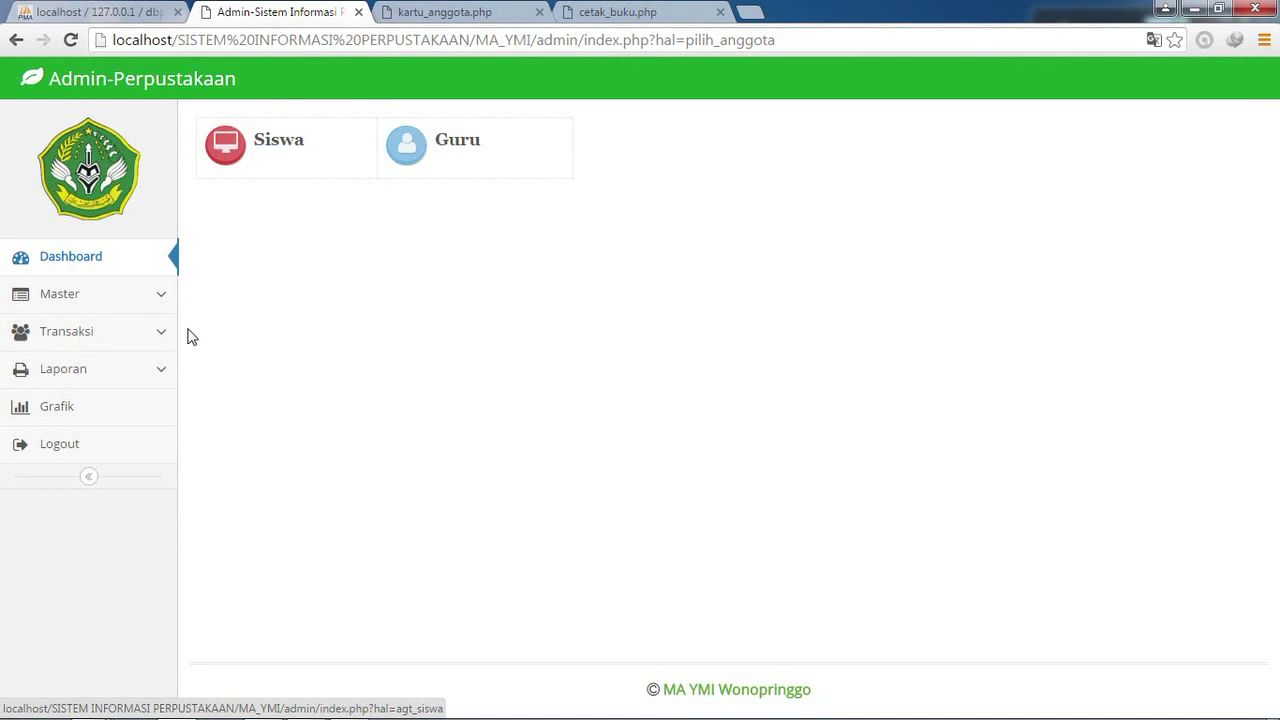
{"action": "left_click", "coordinate": [130, 294]}
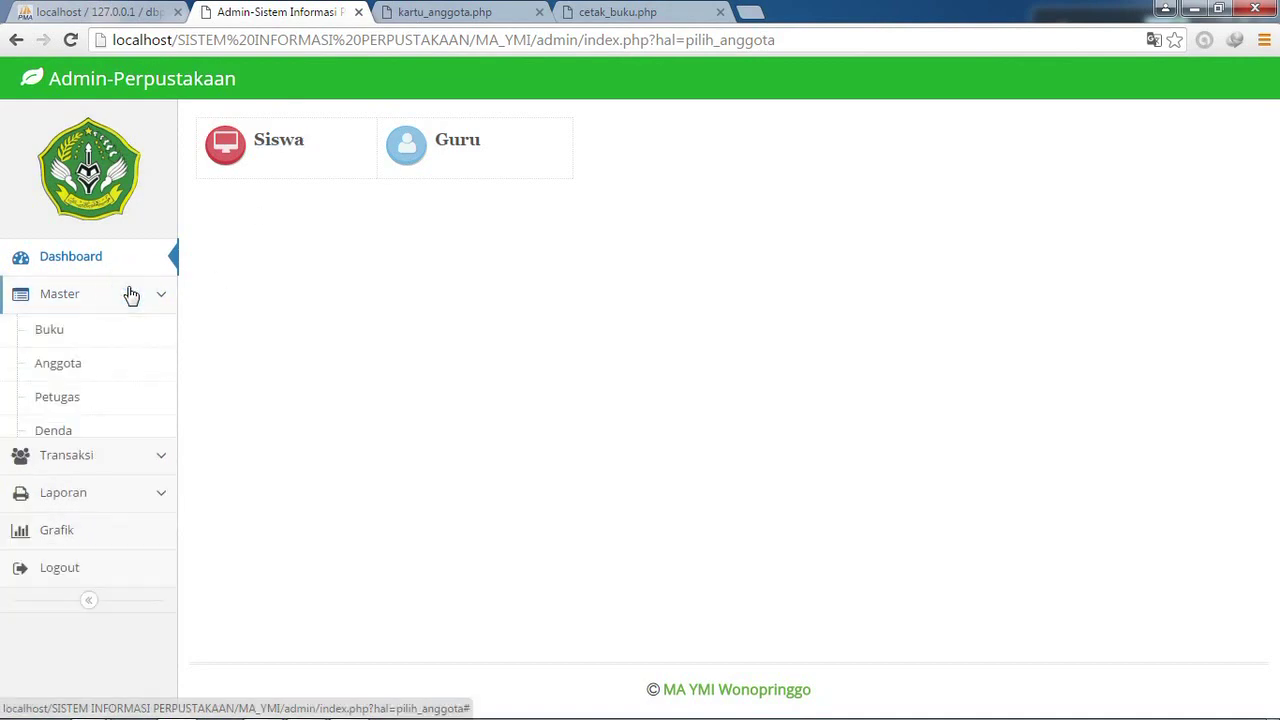
{"action": "left_click", "coordinate": [77, 392]}
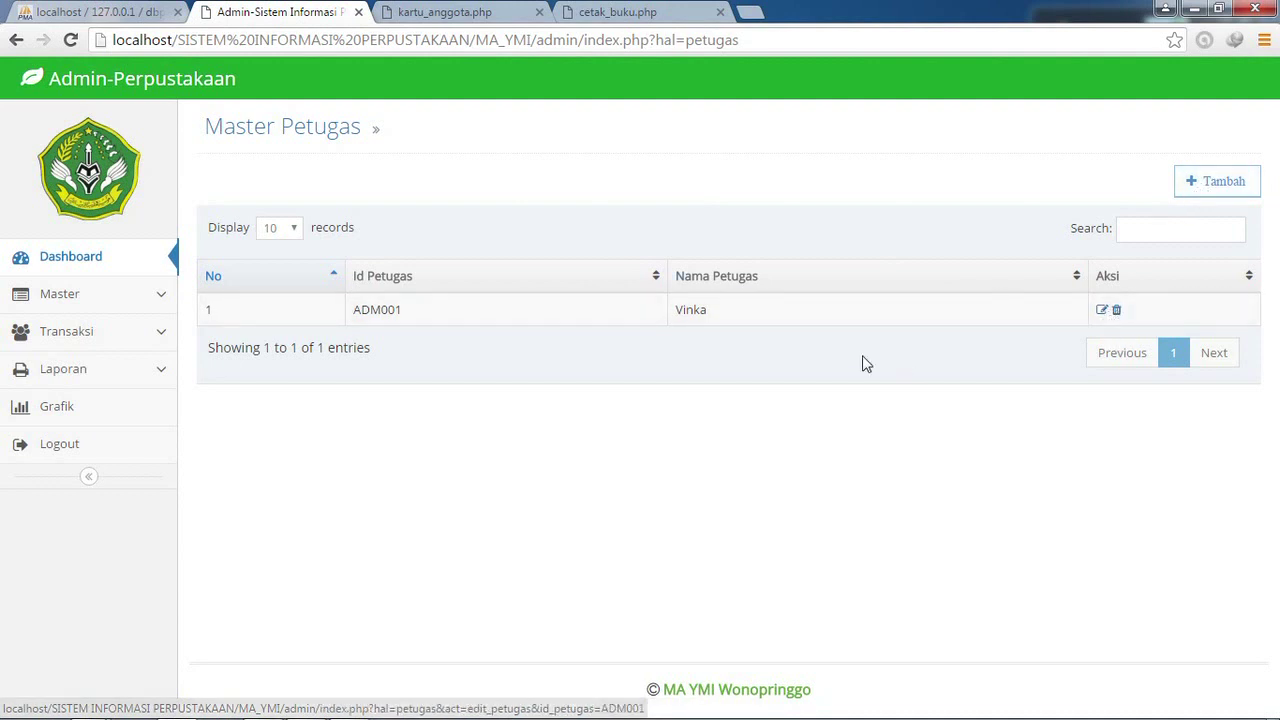
- Set the Tarif of the telat fine in Master Denda to 200 and save the change
{"action": "left_click", "coordinate": [127, 298]}
{"action": "left_click", "coordinate": [104, 436]}
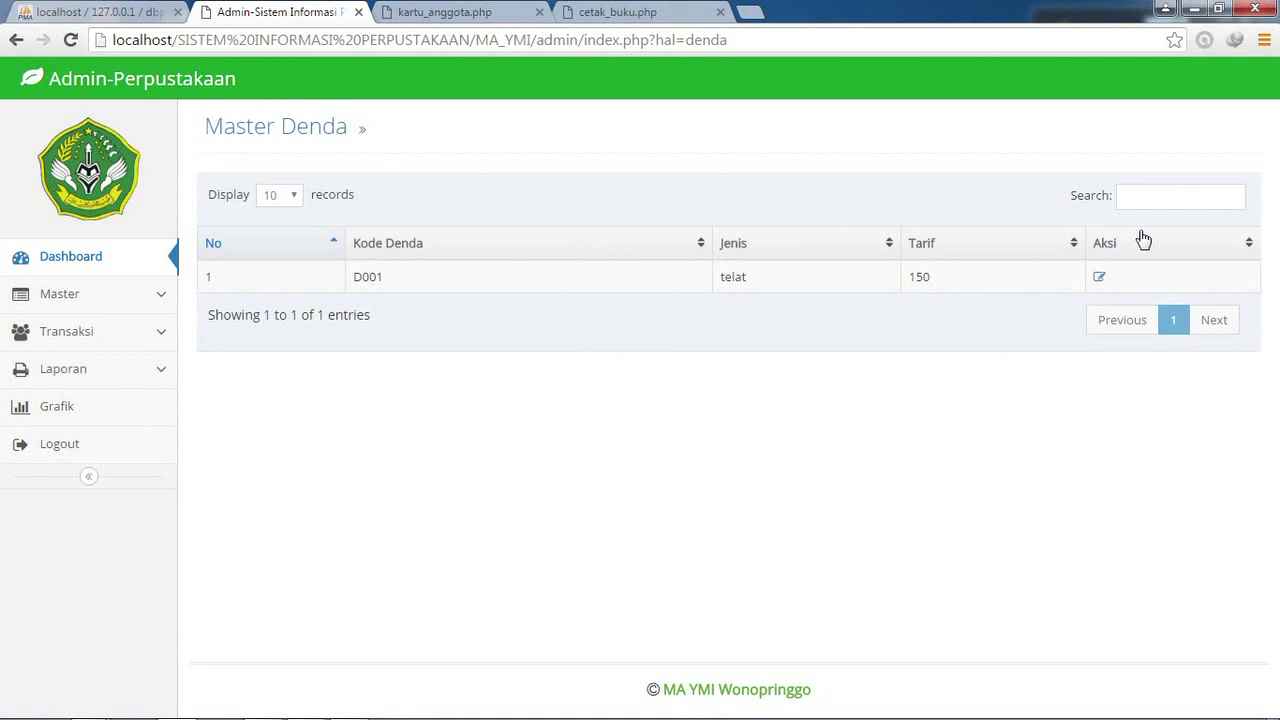
{"action": "left_click", "coordinate": [1100, 279]}
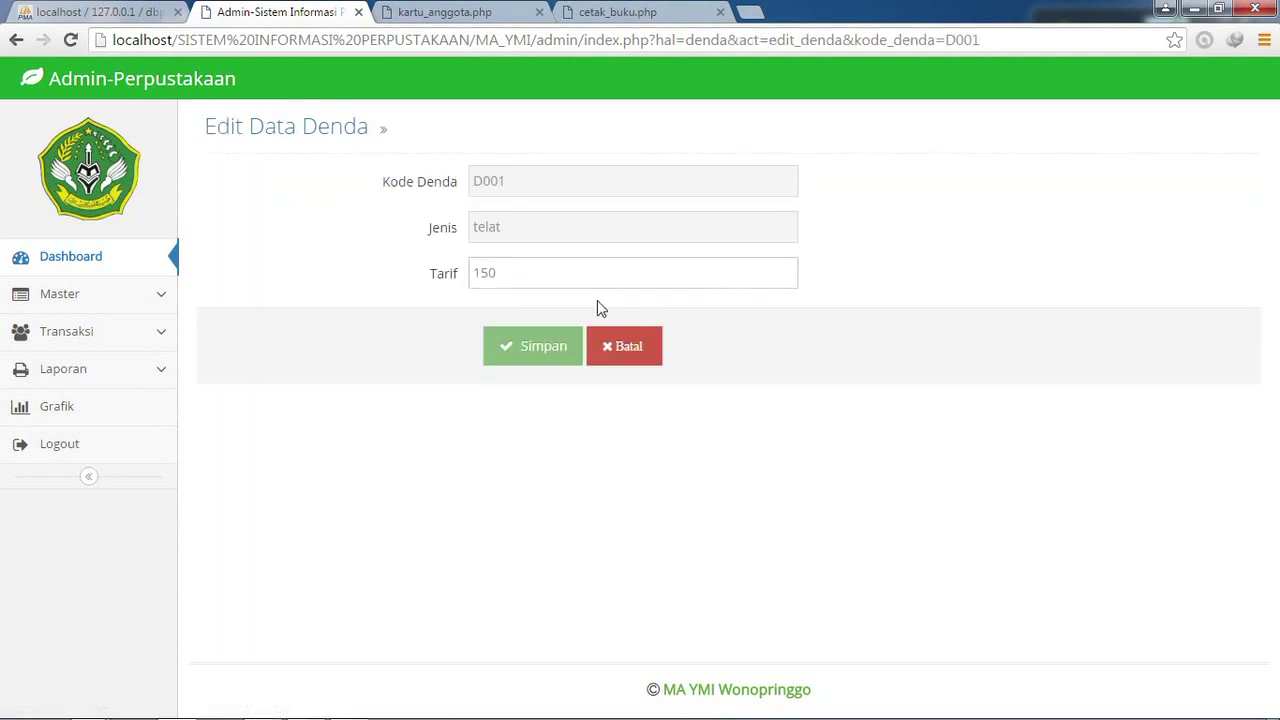
{"action": "double_click", "coordinate": [595, 278]}
{"action": "type", "text": "200"}
{"action": "left_click", "coordinate": [536, 352]}
{"action": "left_click", "coordinate": [716, 148]}
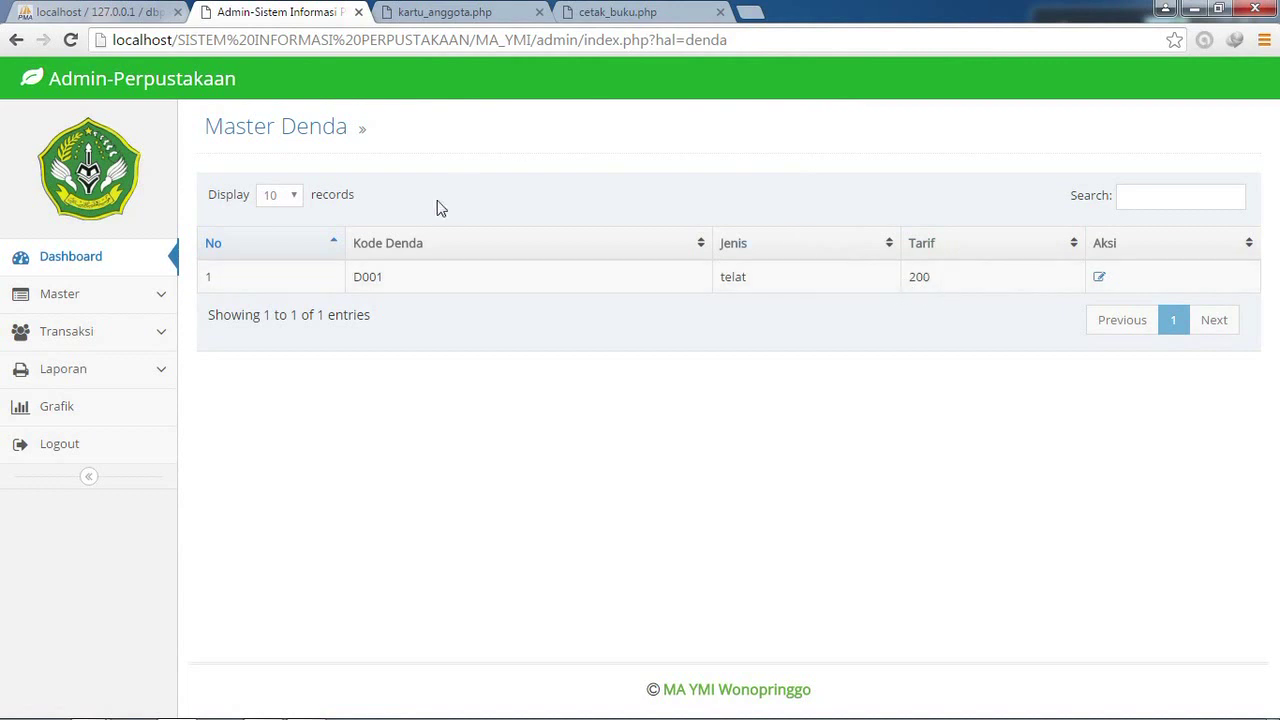
- Delete the first entry in Master Buku Tamu
{"action": "left_click", "coordinate": [84, 298]}
{"action": "left_click", "coordinate": [72, 466]}
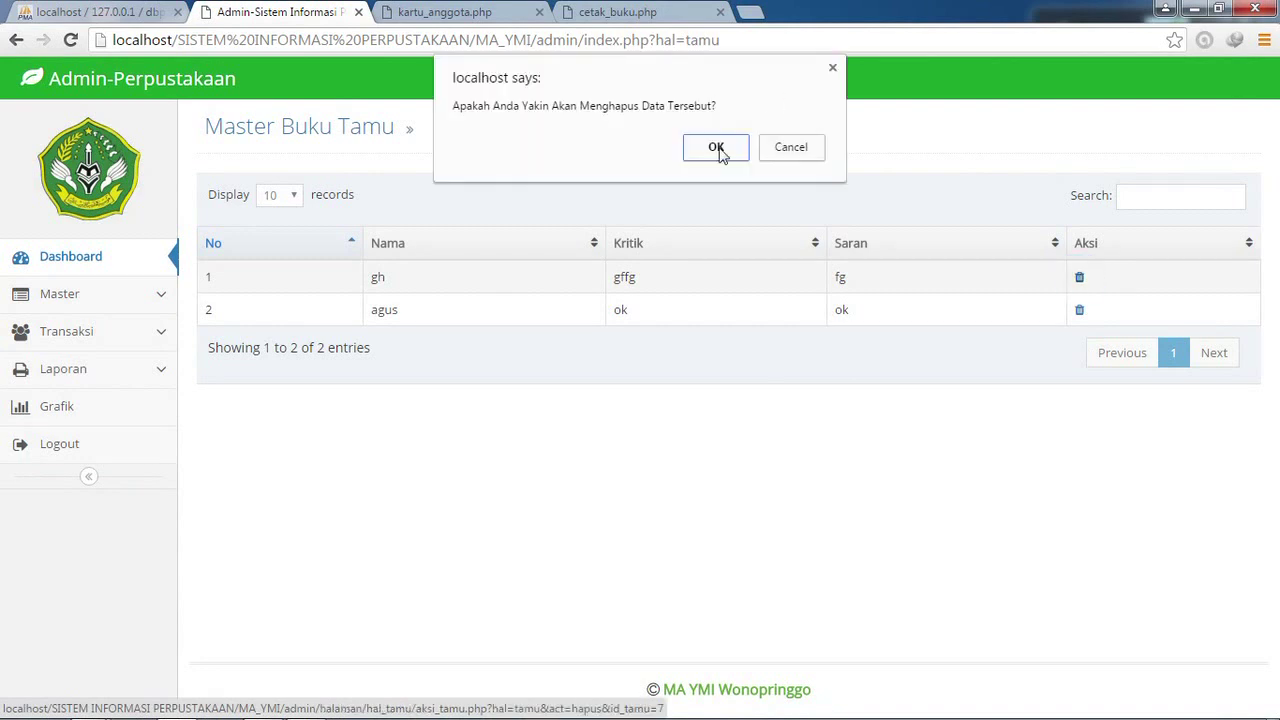
{"action": "left_click", "coordinate": [717, 148]}
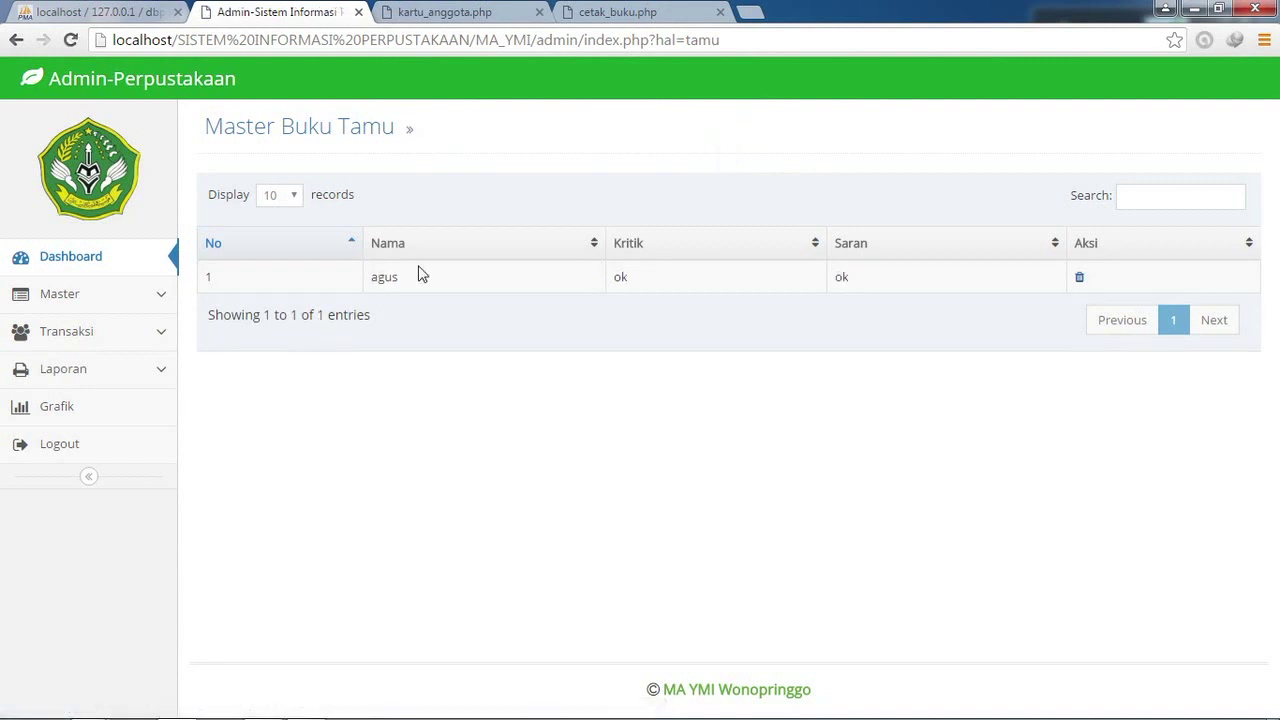
- Start a new student book loan under Peminjaman Siswa and choose the thirteenth listed member as Kode Anggota
{"action": "left_click", "coordinate": [96, 338]}
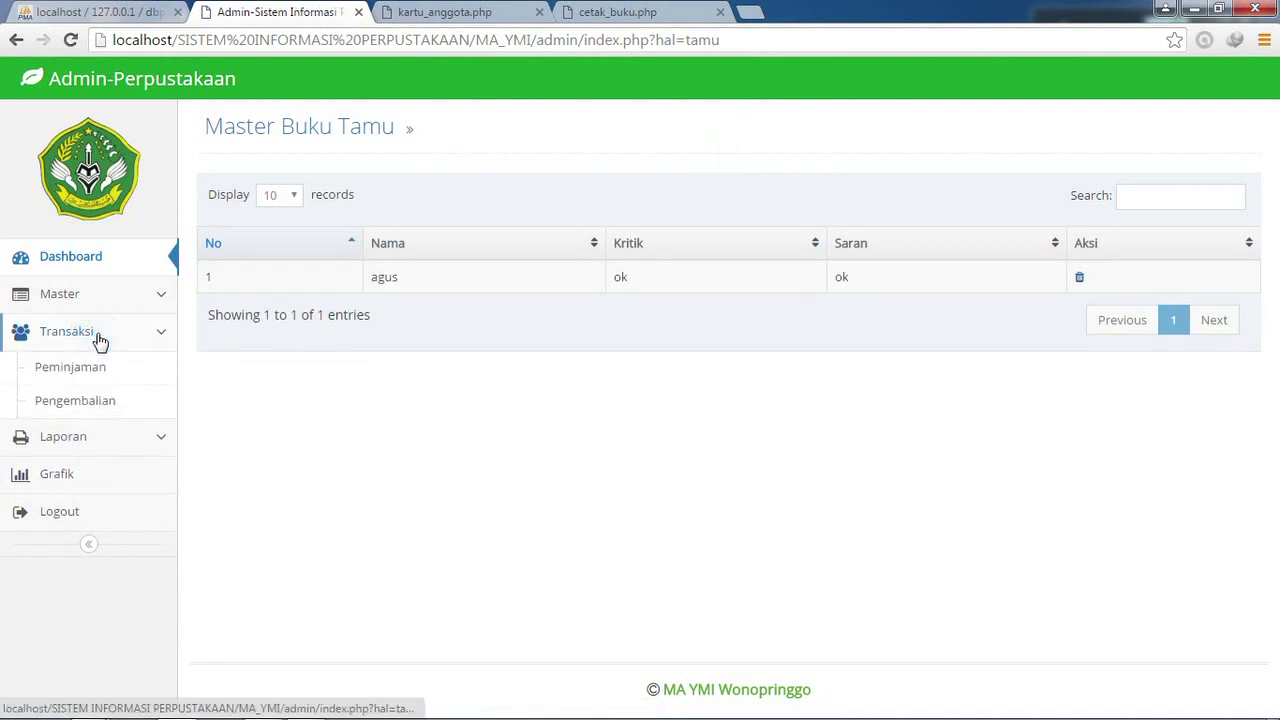
{"action": "left_click", "coordinate": [88, 303]}
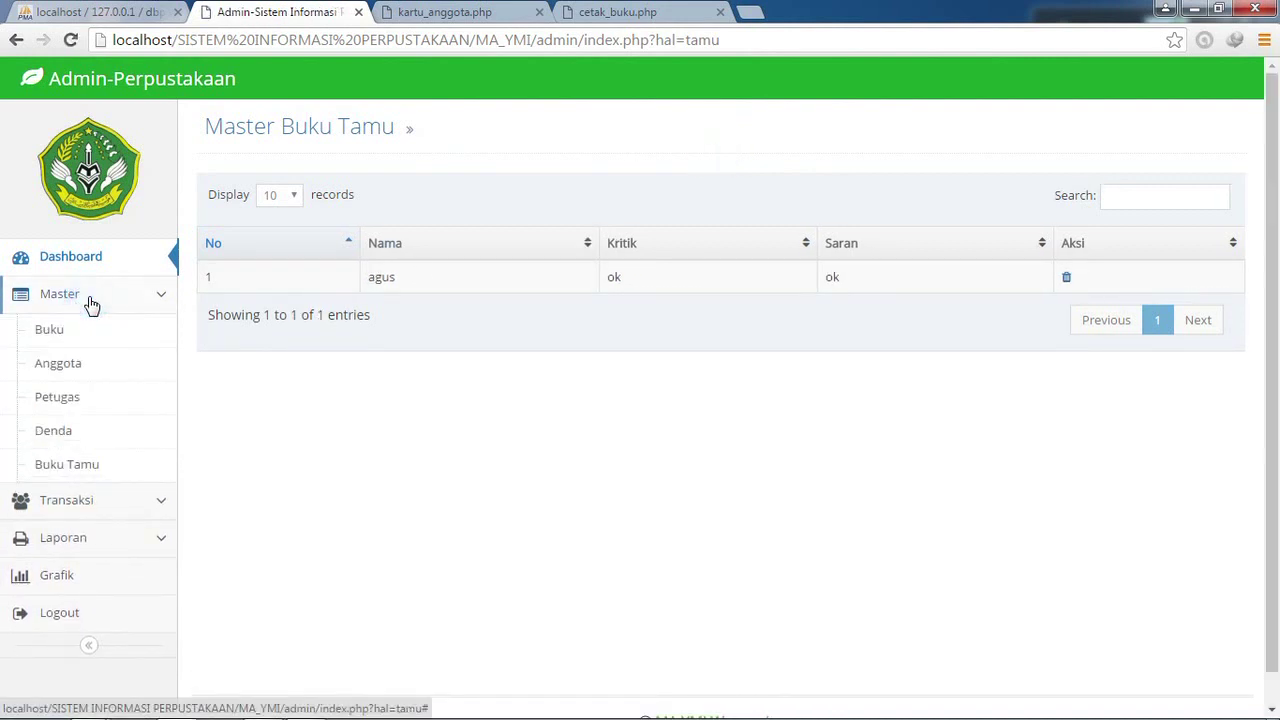
{"action": "left_click", "coordinate": [96, 514]}
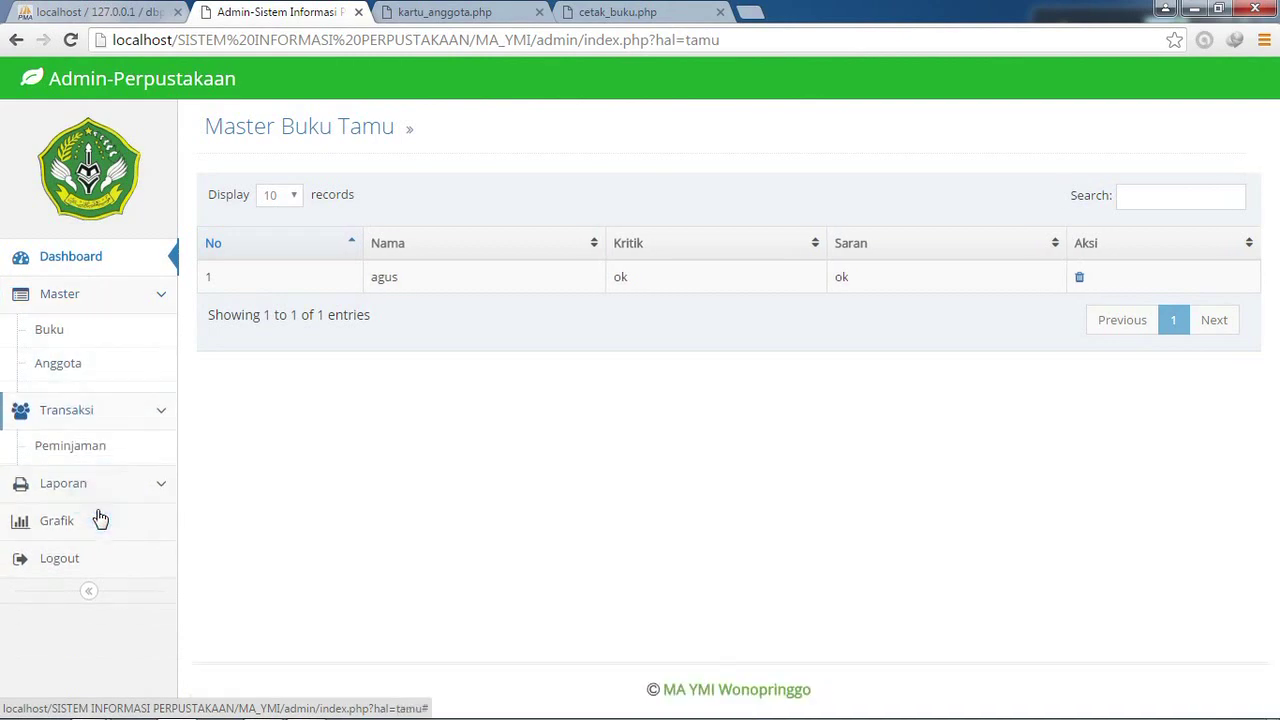
{"action": "left_click", "coordinate": [78, 370]}
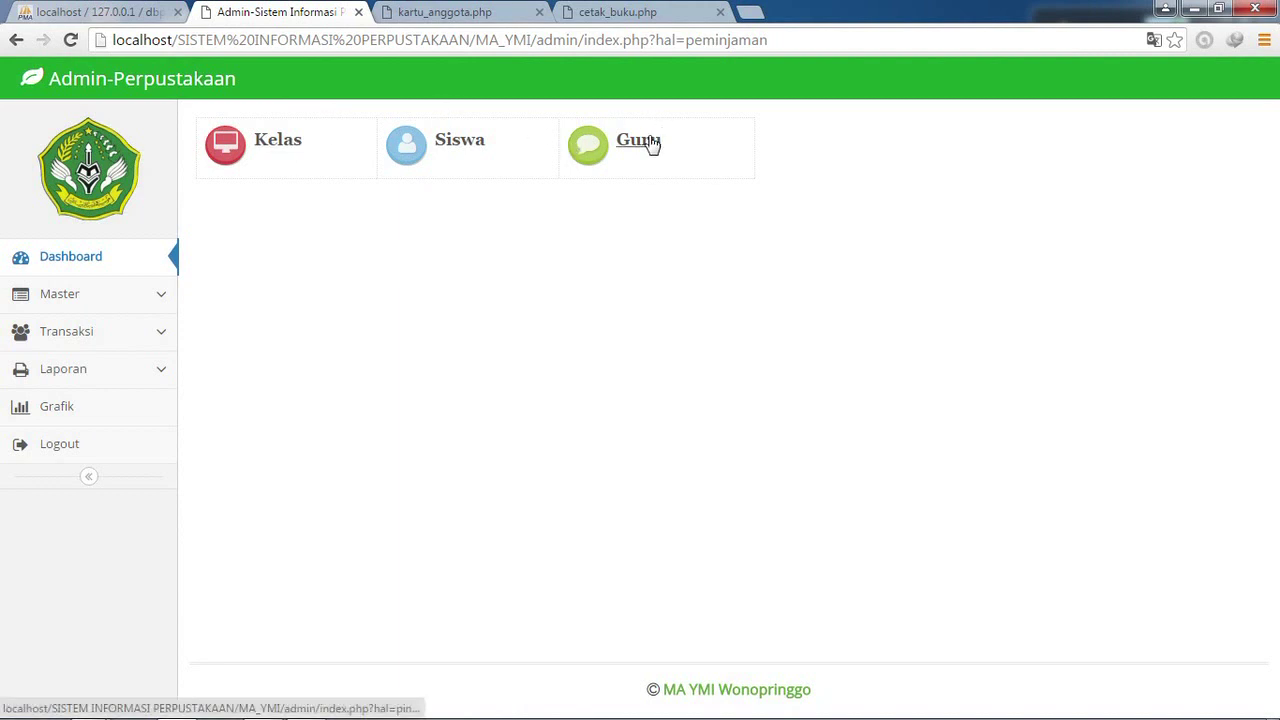
{"action": "left_click", "coordinate": [454, 140]}
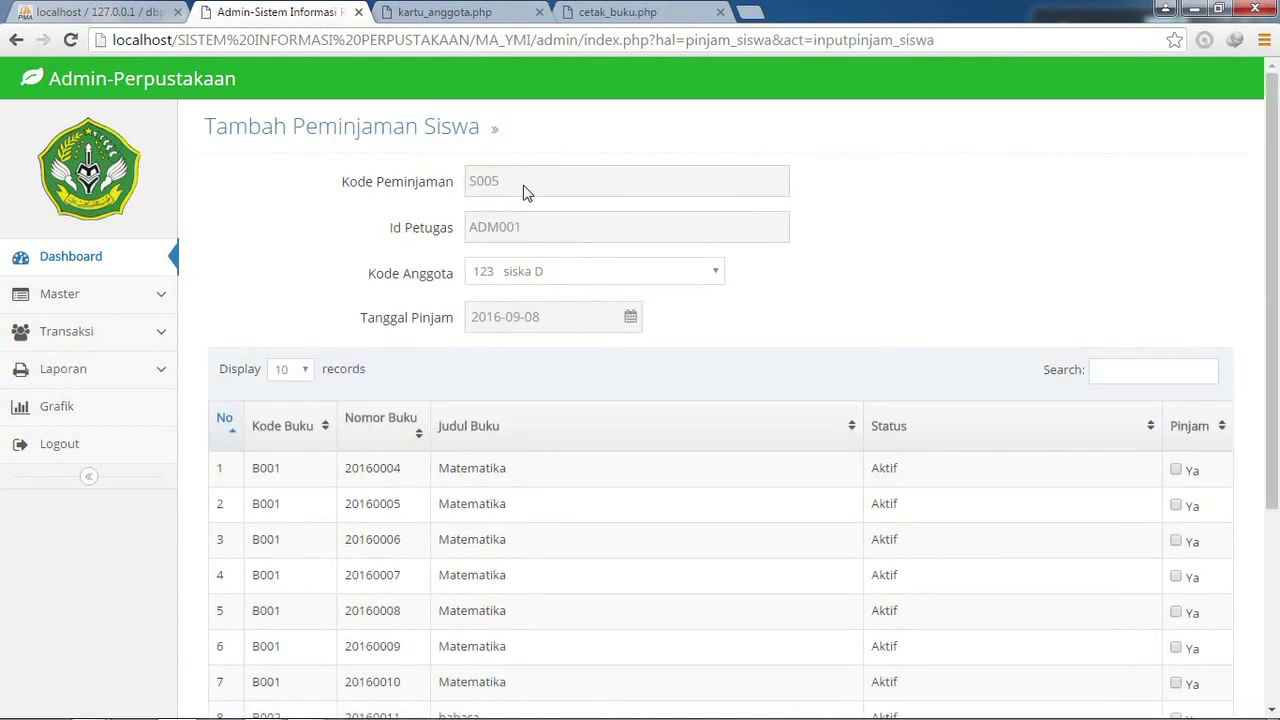
{"action": "left_click", "coordinate": [530, 272]}
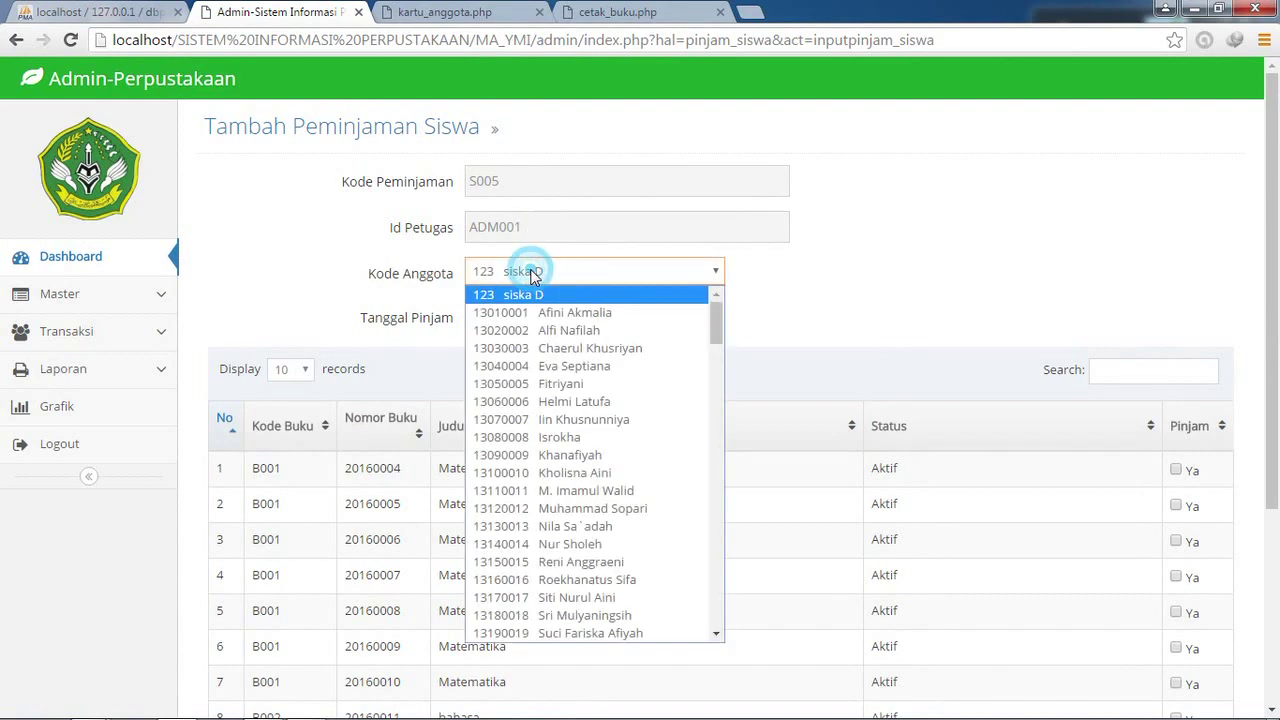
{"action": "left_click", "coordinate": [556, 509]}
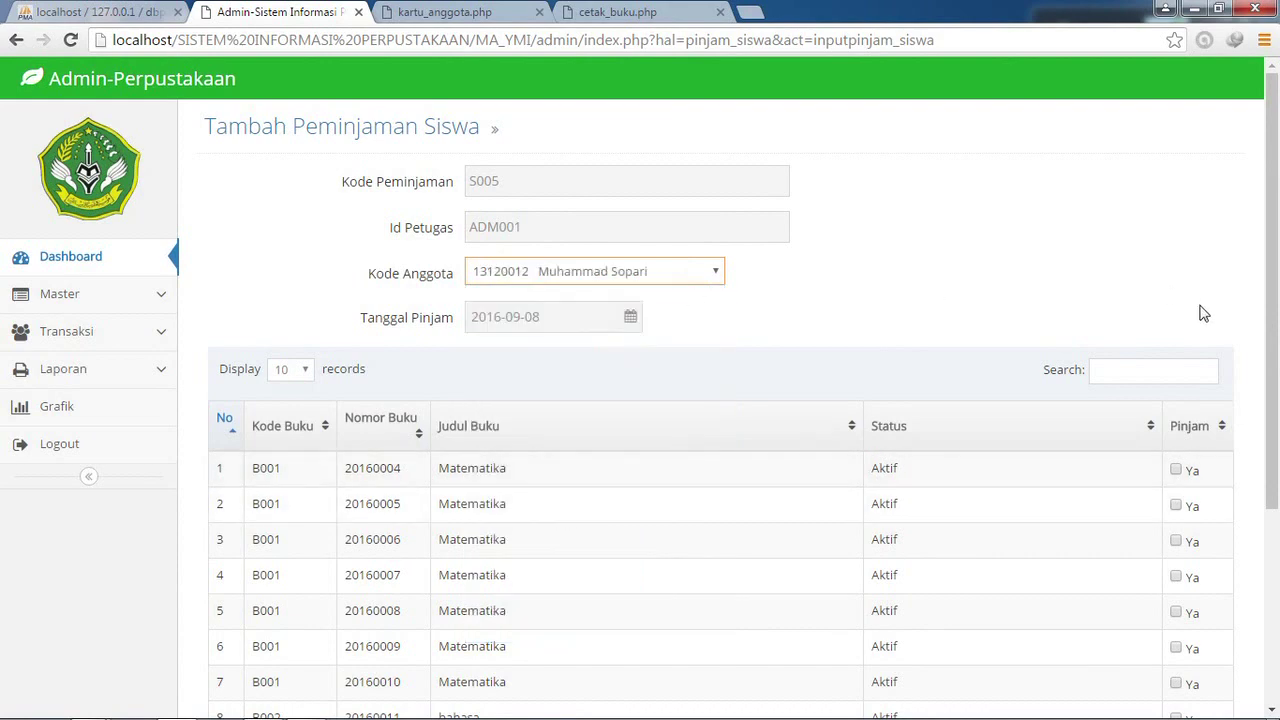
- Mark Matematika books 20160004 and 20160005 as borrowed and save the student loan
{"action": "left_click", "coordinate": [1271, 267]}
{"action": "left_click_drag", "start_coordinate": [1271, 267], "coordinate": [1270, 355]}
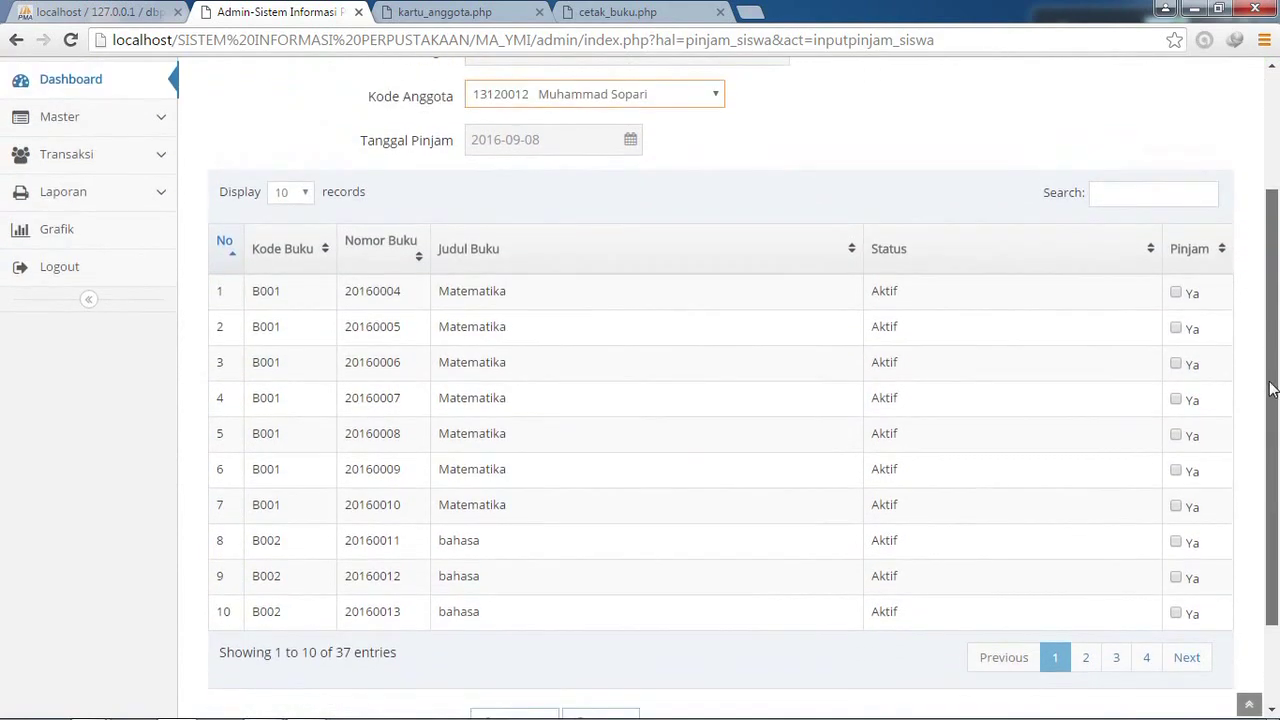
{"action": "left_click", "coordinate": [1176, 291]}
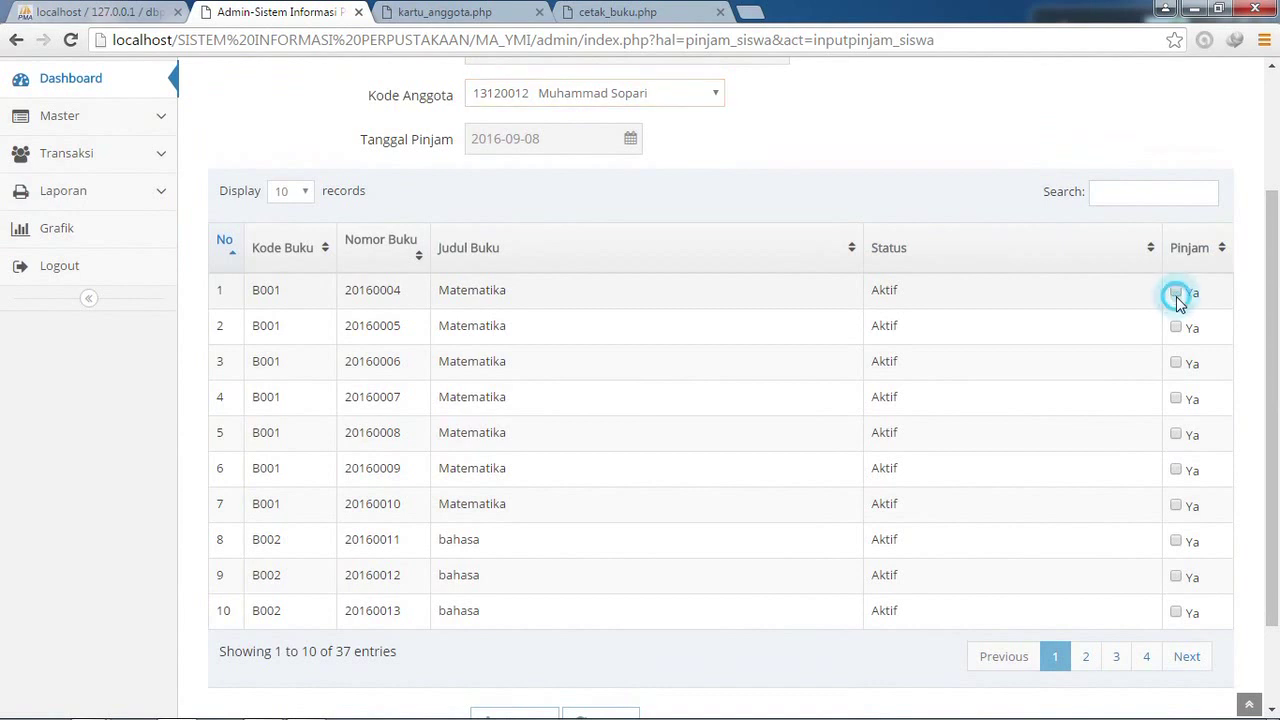
{"action": "left_click", "coordinate": [1177, 328]}
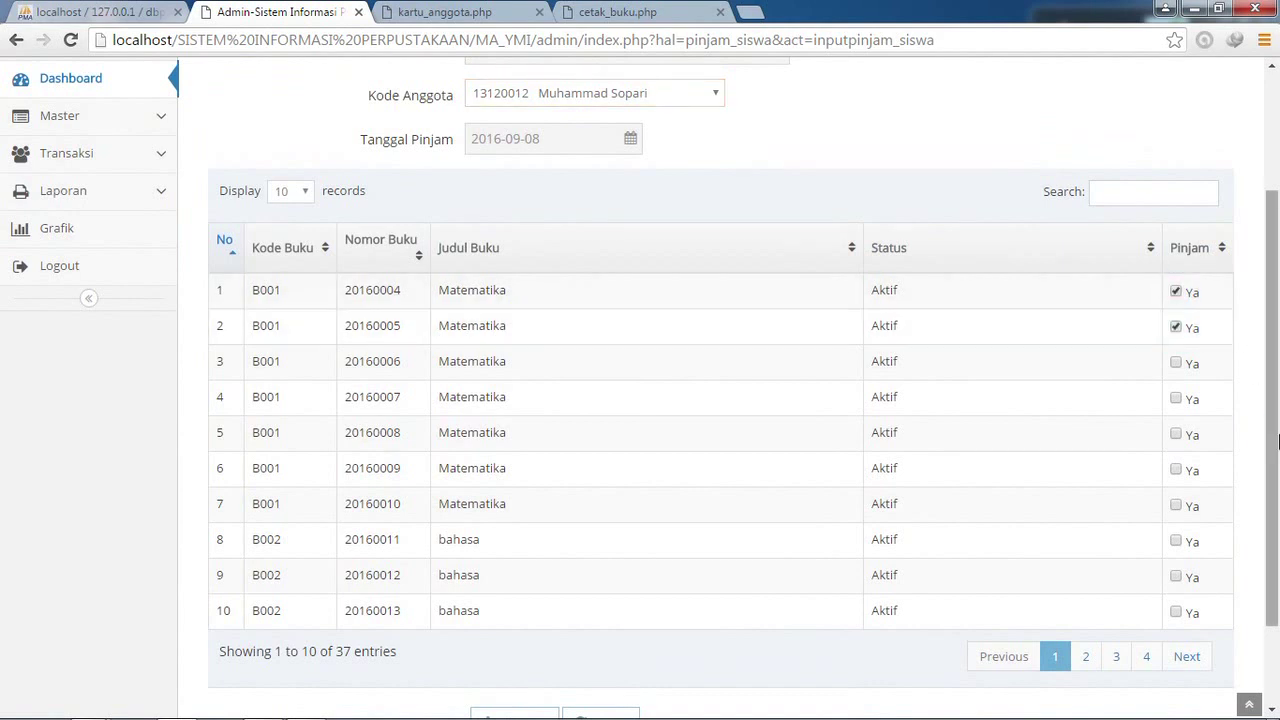
{"action": "left_click_drag", "start_coordinate": [1271, 367], "coordinate": [1271, 441]}
{"action": "left_click", "coordinate": [510, 612]}
{"action": "left_click", "coordinate": [708, 153]}
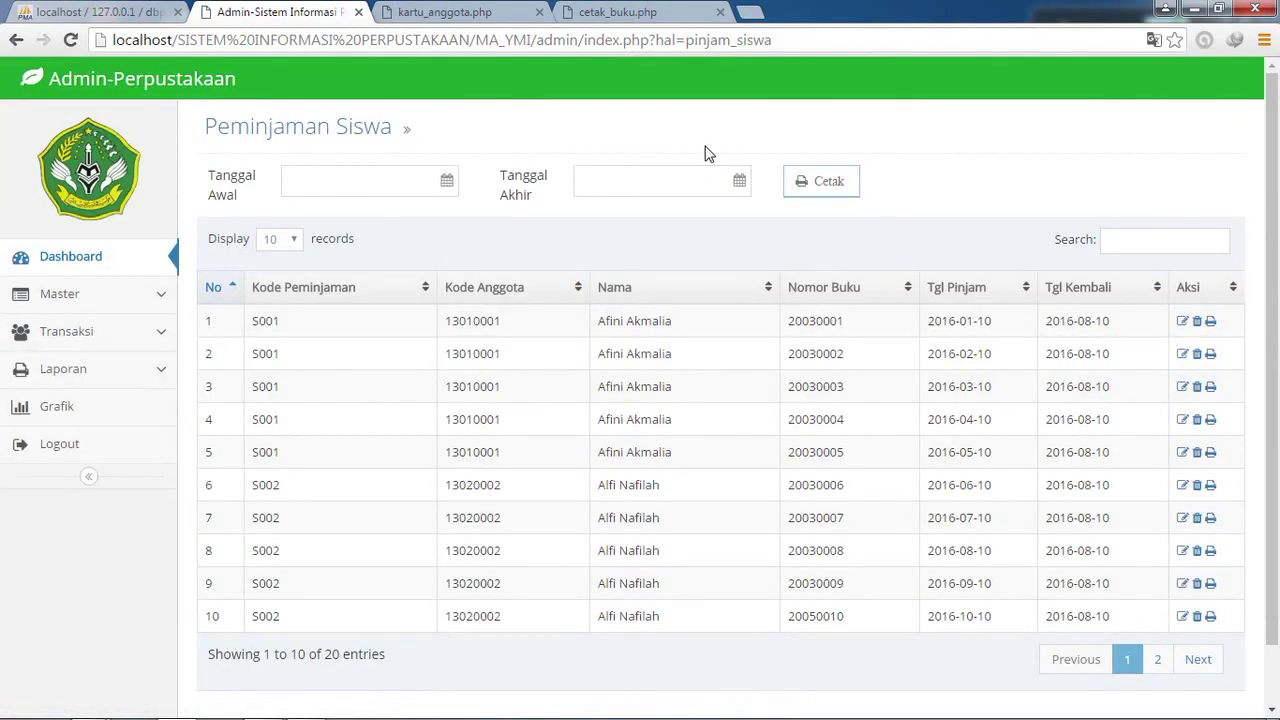
- Print the loan receipt for the first record on page two of Peminjaman Siswa, and return to the loan list
{"action": "left_click", "coordinate": [1158, 662]}
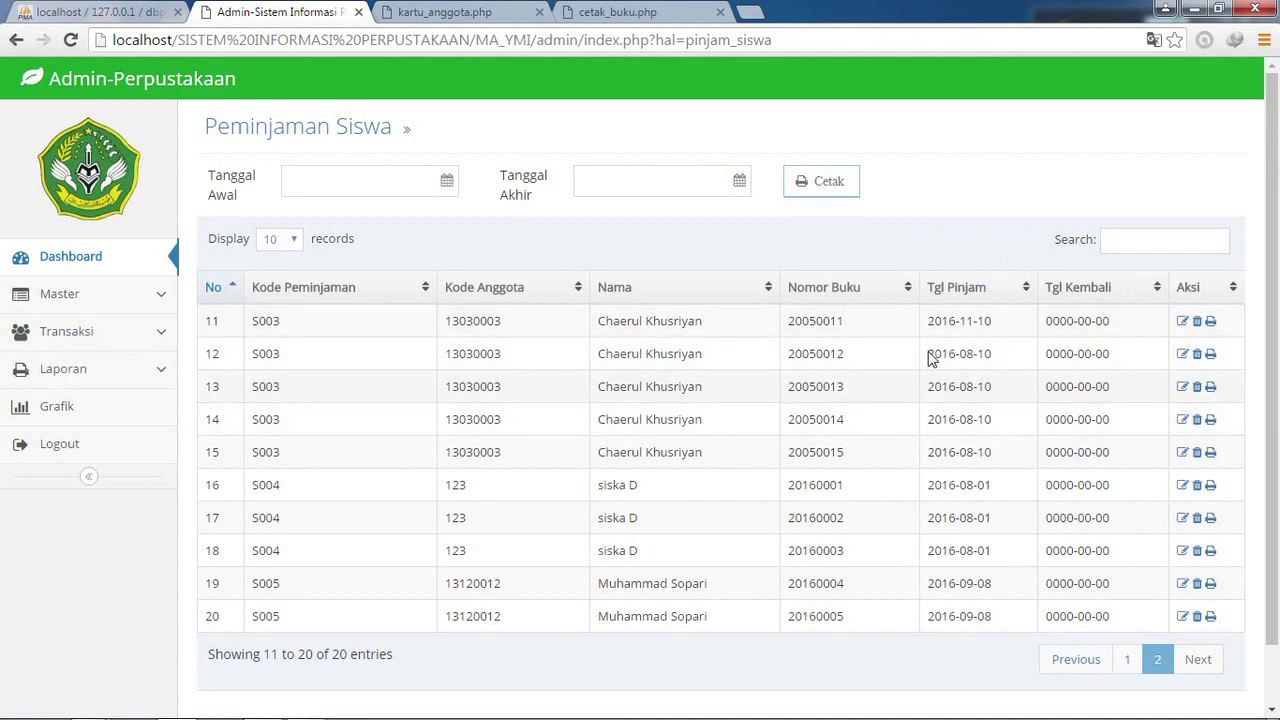
{"action": "left_click", "coordinate": [361, 178]}
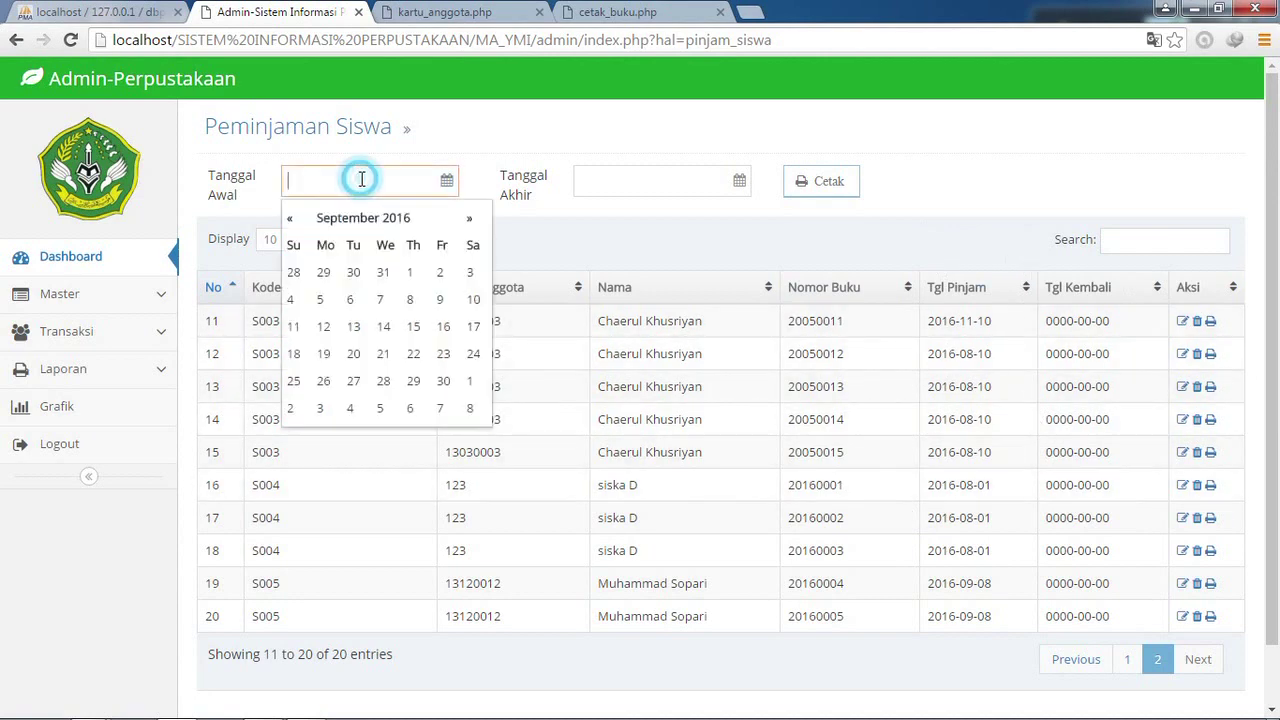
{"action": "left_click", "coordinate": [1211, 327]}
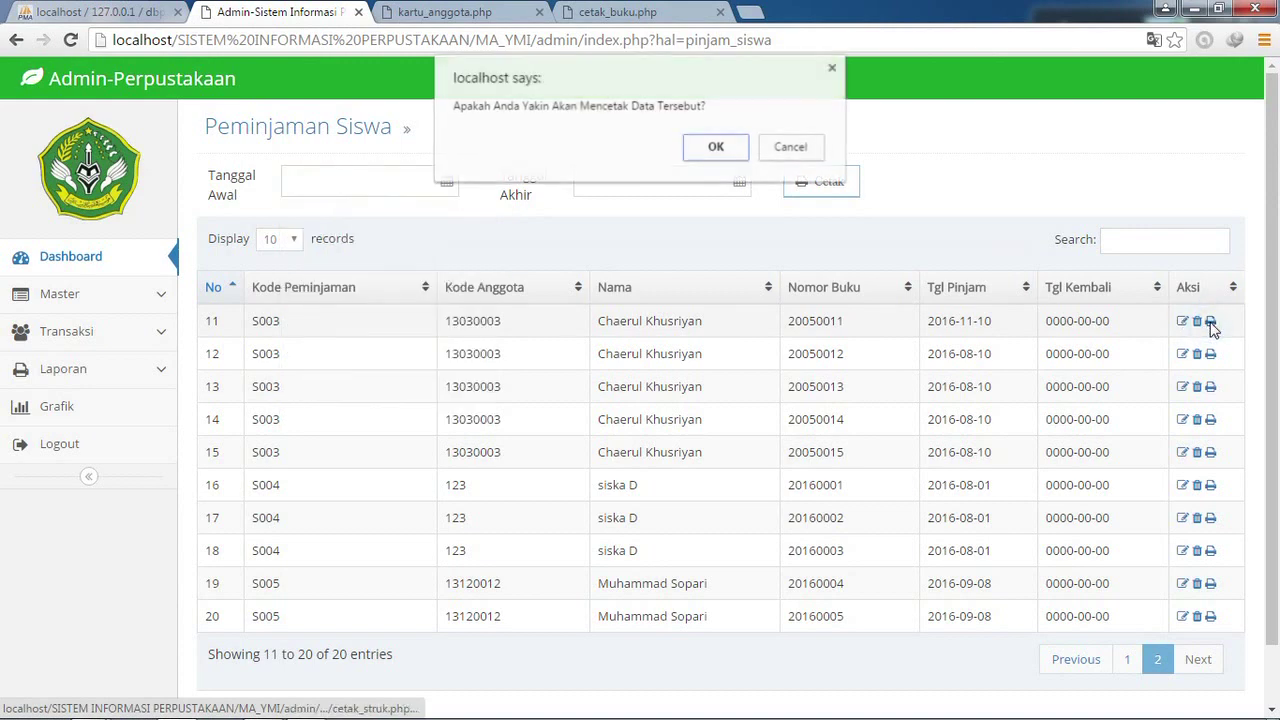
{"action": "left_click", "coordinate": [716, 148]}
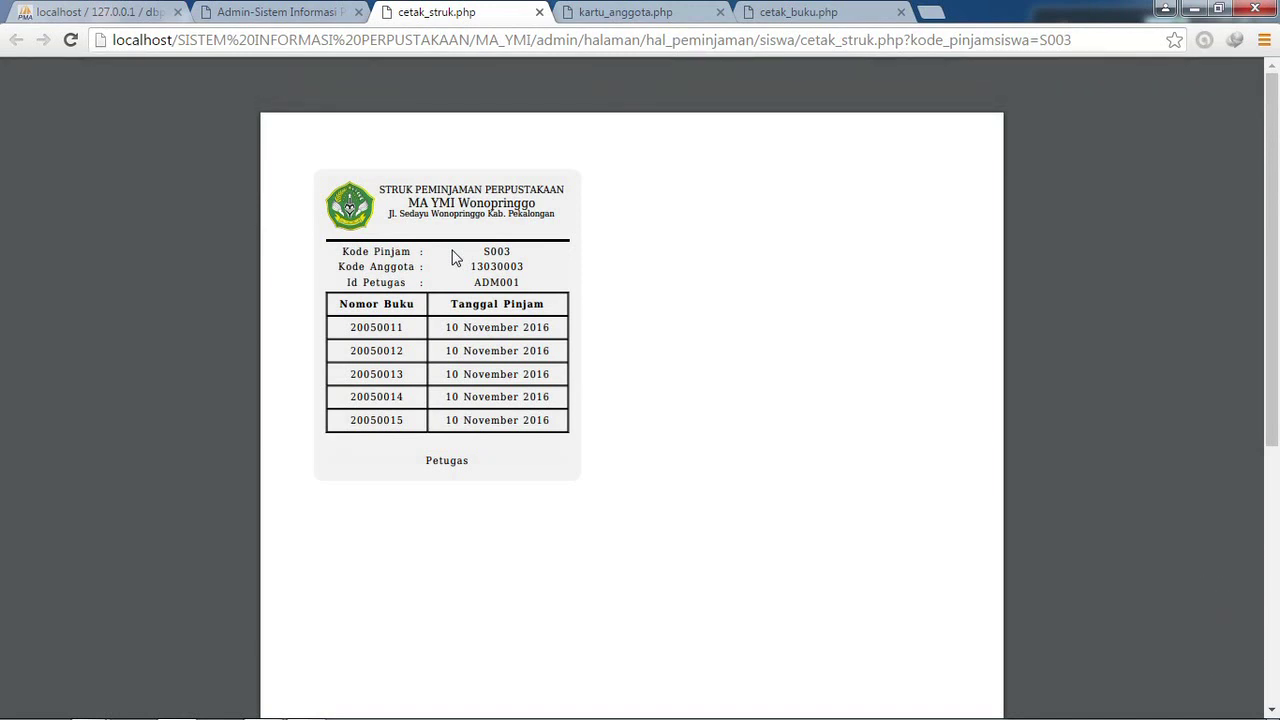
{"action": "left_click", "coordinate": [340, 10]}
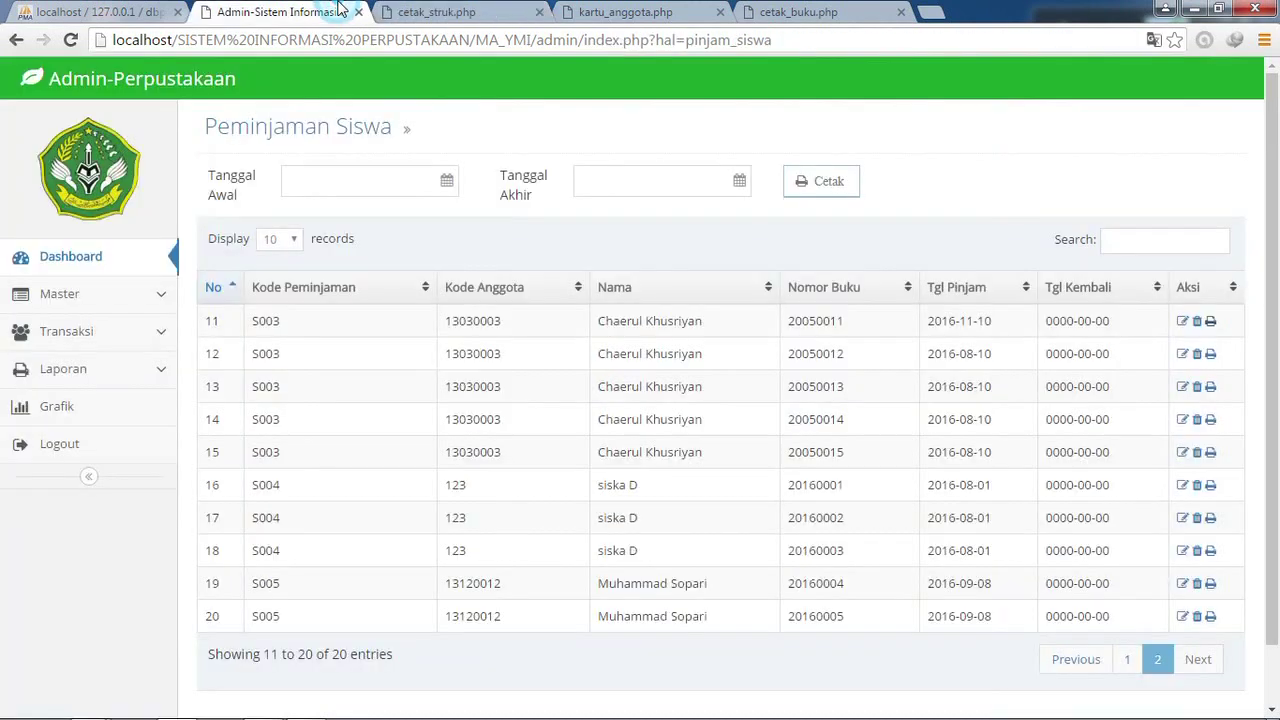
- Print the student loan report with Tanggal Awal 2016-01-30 and Tanggal Akhir 2016-09-15, and return to the admin page
{"action": "left_click", "coordinate": [326, 184]}
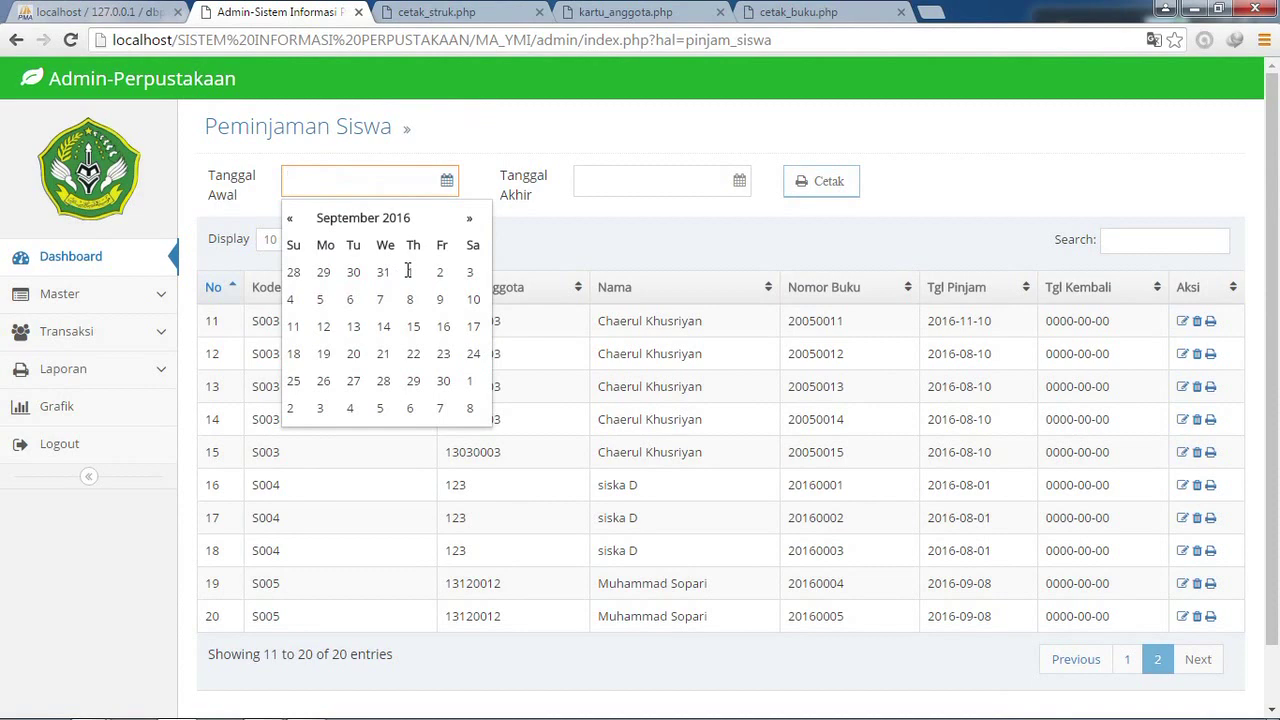
{"action": "left_click", "coordinate": [354, 273]}
{"action": "left_click", "coordinate": [336, 181]}
{"action": "key", "text": "BackSpace"}
{"action": "type", "text": "16-01-30"}
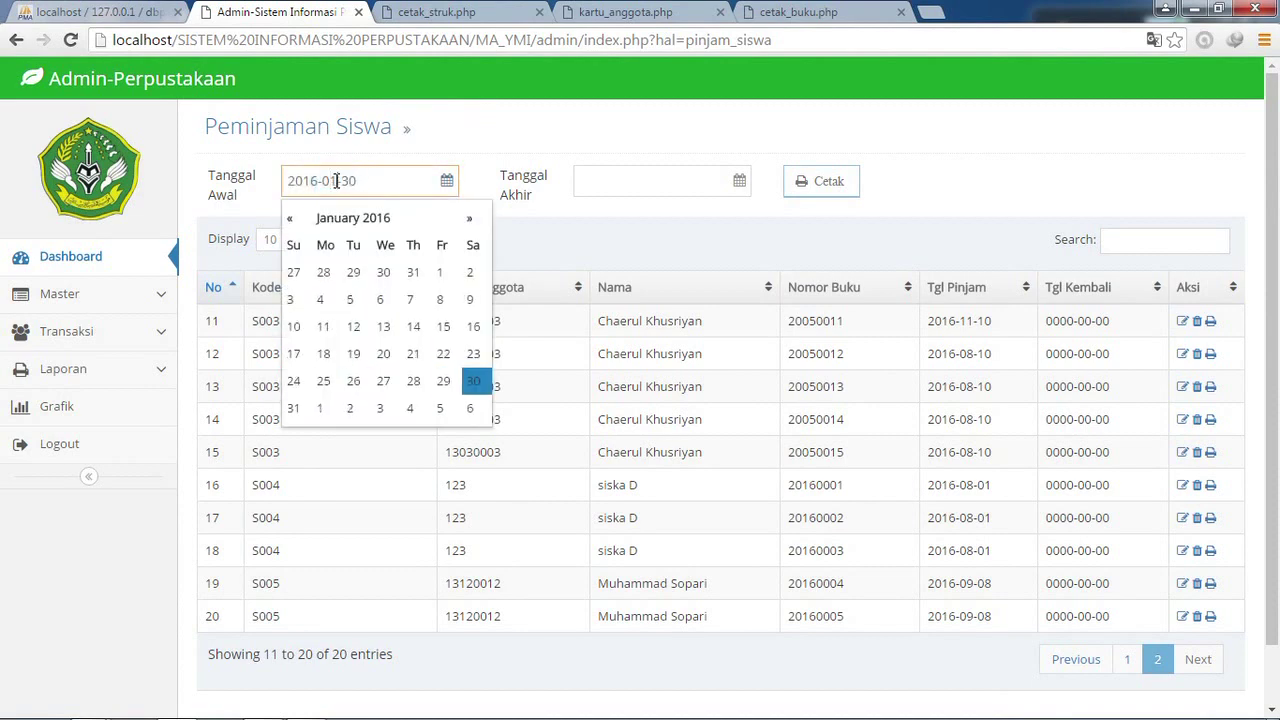
{"action": "left_click", "coordinate": [609, 180]}
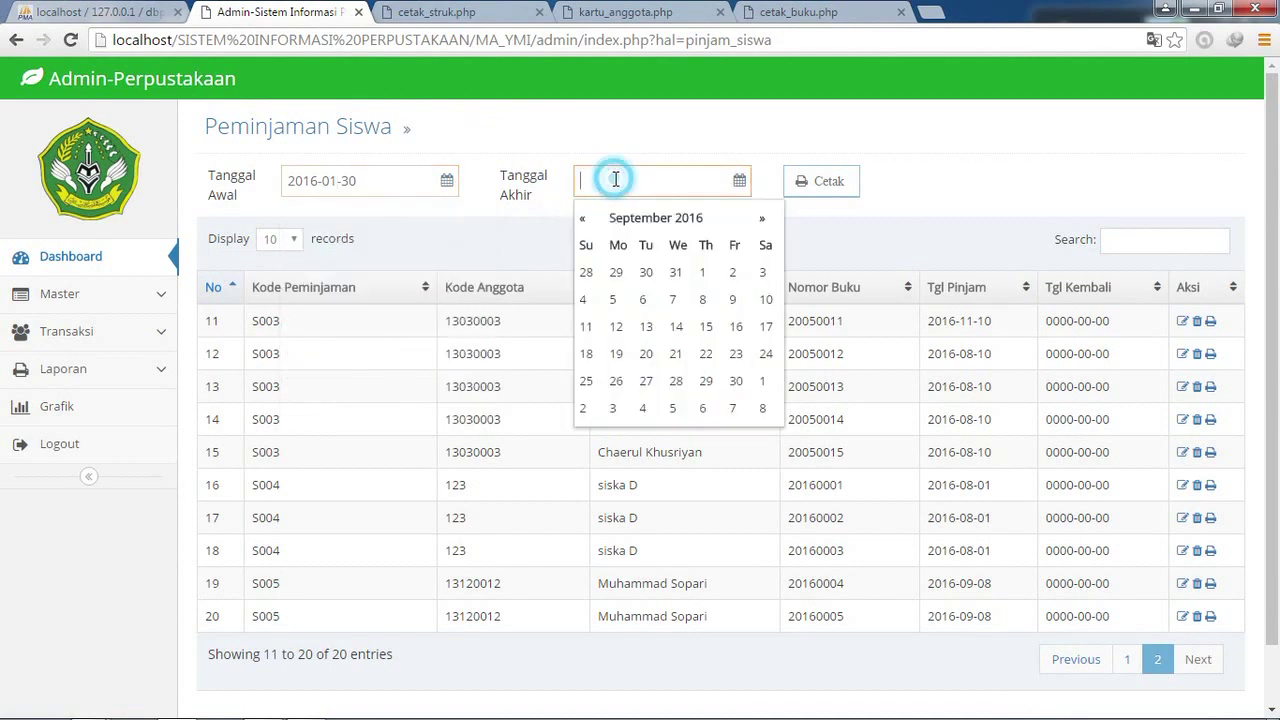
{"action": "left_click", "coordinate": [704, 320]}
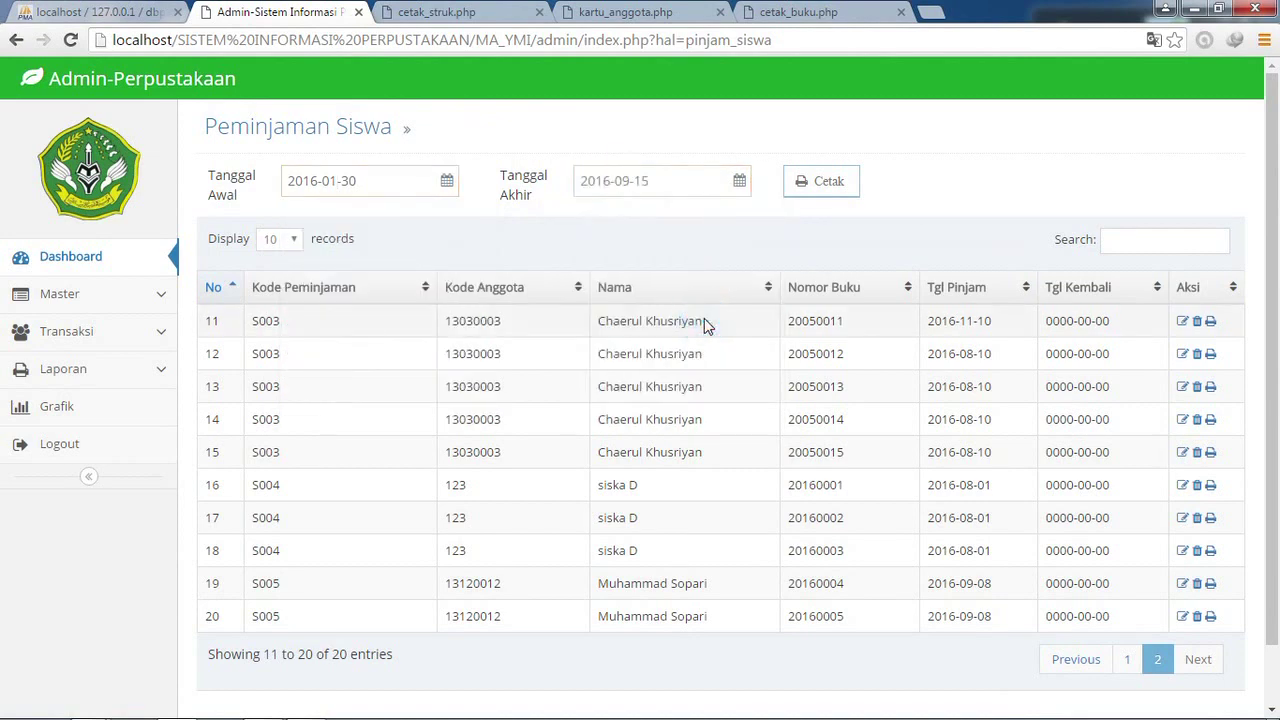
{"action": "left_click", "coordinate": [820, 192]}
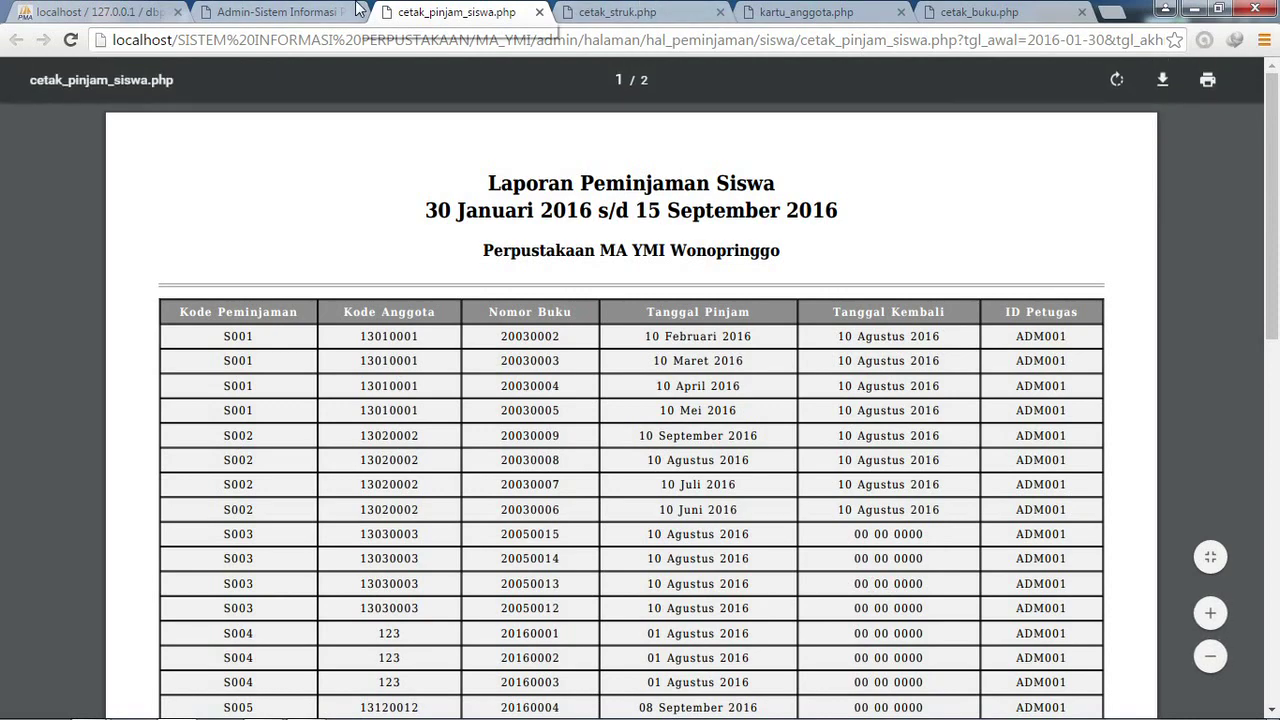
{"action": "left_click", "coordinate": [355, 11]}
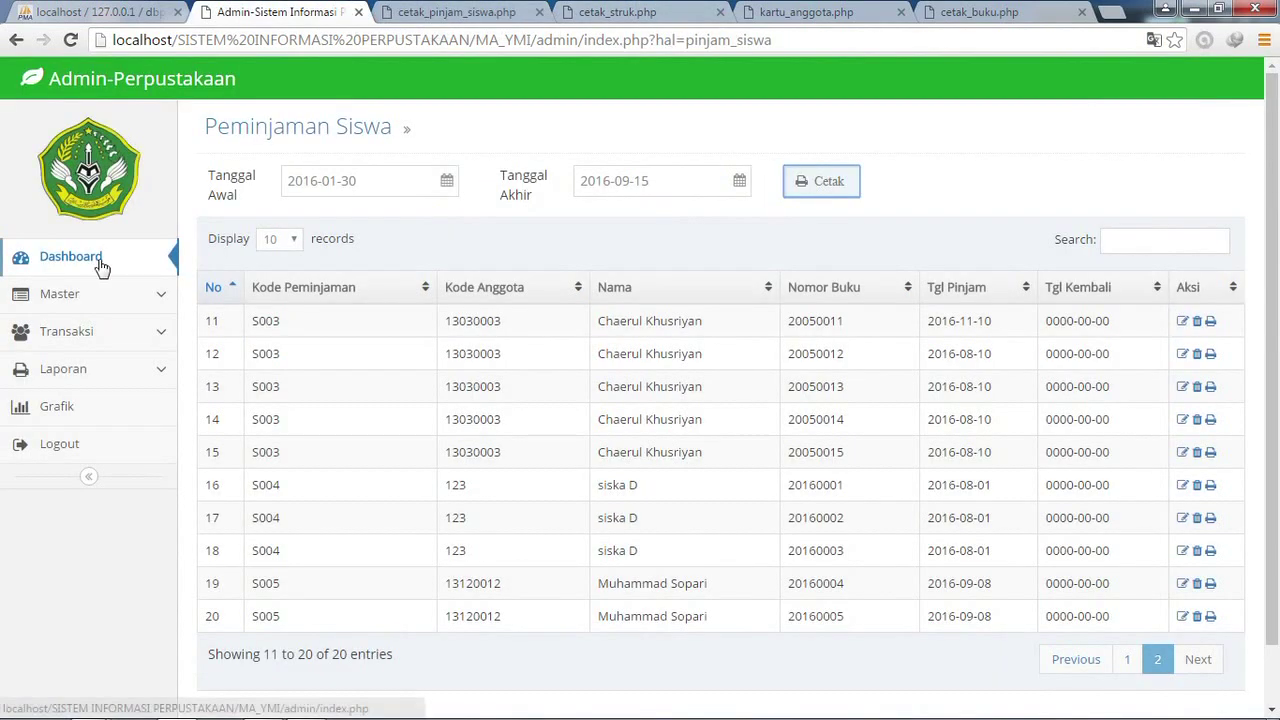
- View the loan categories under Transaksi, and open the return code check for Siswa under Pengembalian
{"action": "left_click", "coordinate": [108, 257]}
{"action": "left_click", "coordinate": [90, 335]}
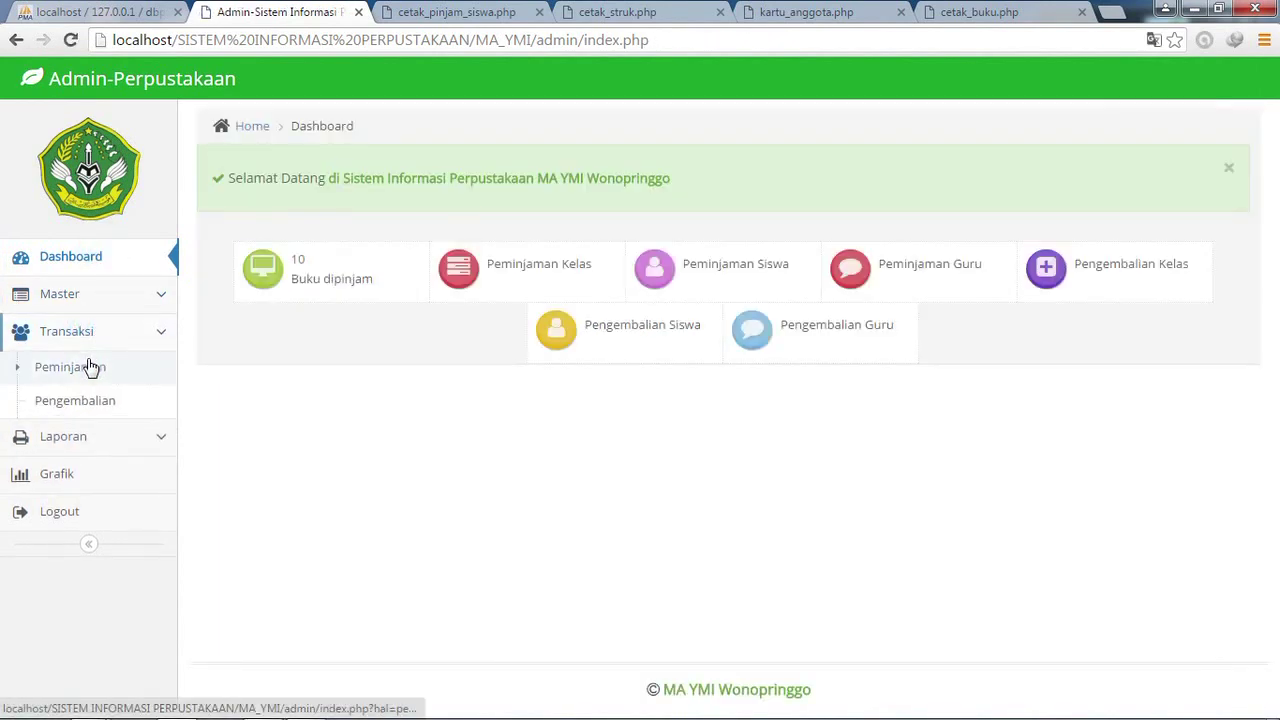
{"action": "left_click", "coordinate": [89, 366]}
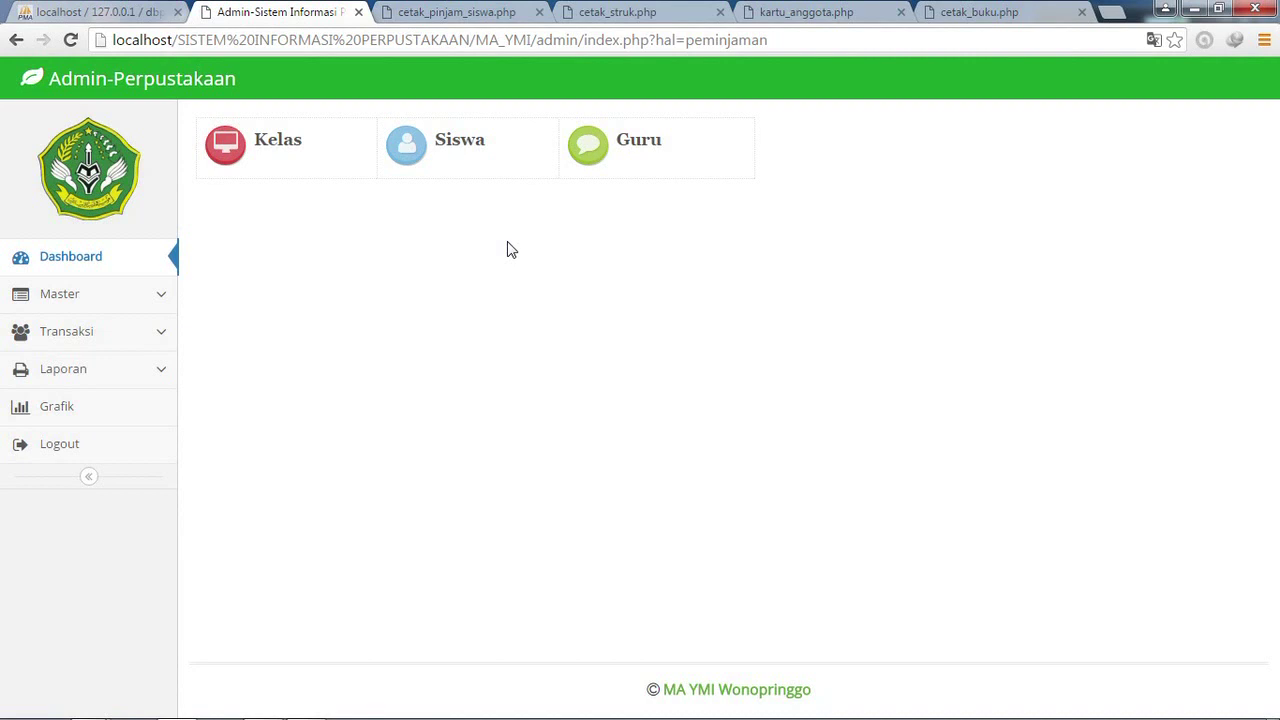
{"action": "left_click", "coordinate": [108, 340]}
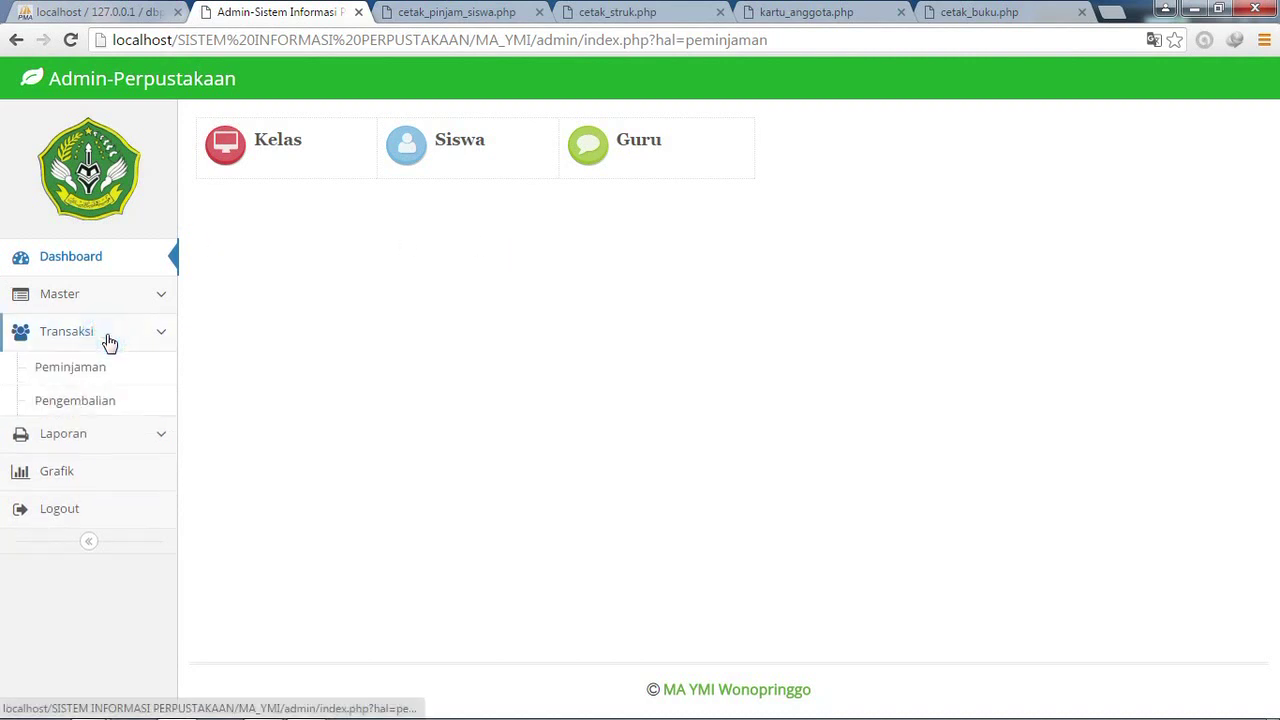
{"action": "left_click", "coordinate": [91, 403]}
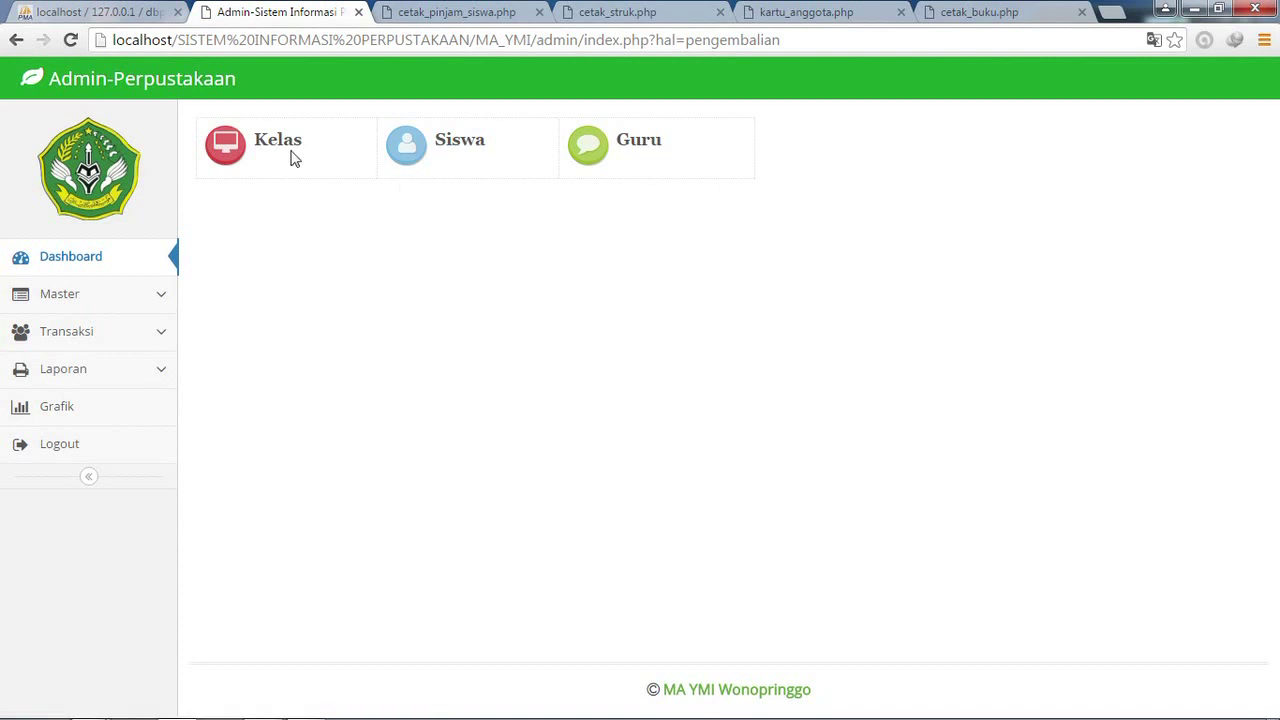
{"action": "left_click", "coordinate": [480, 152]}
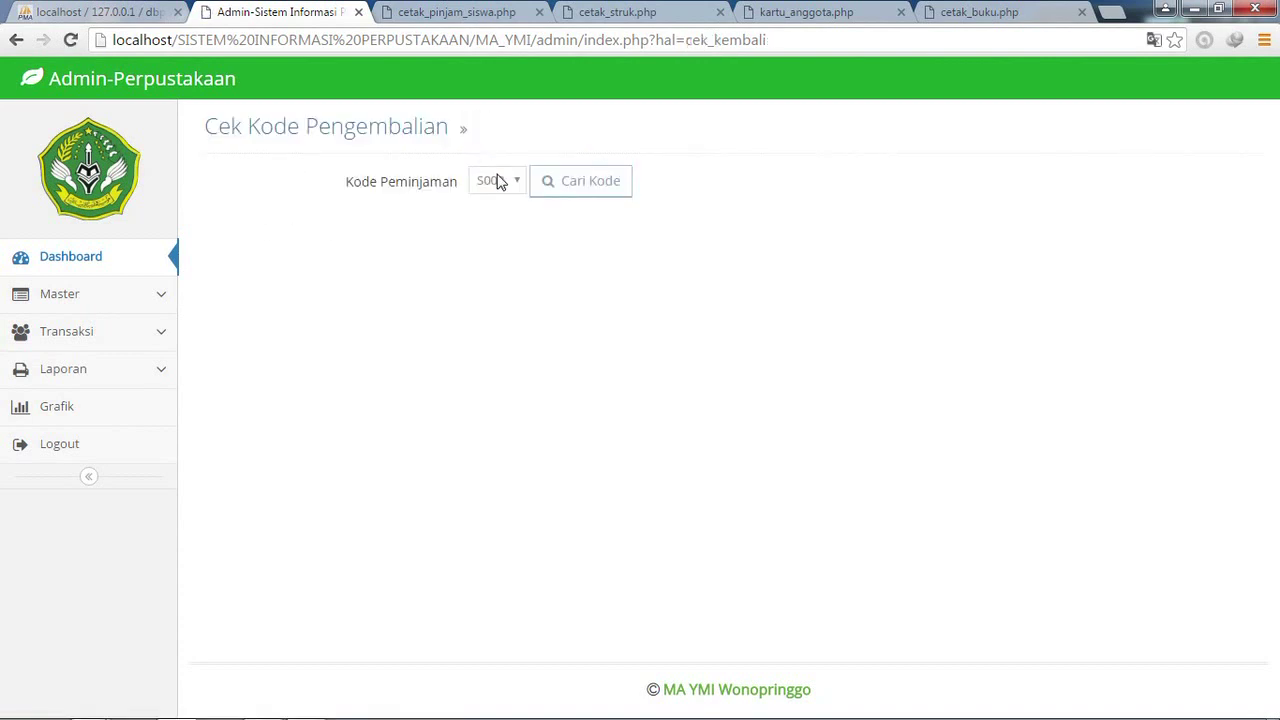
- Check the Kode Pinjam on the printed receipt, look up student loan S003 for return, and compare its books with the receipt
{"action": "left_click", "coordinate": [617, 13]}
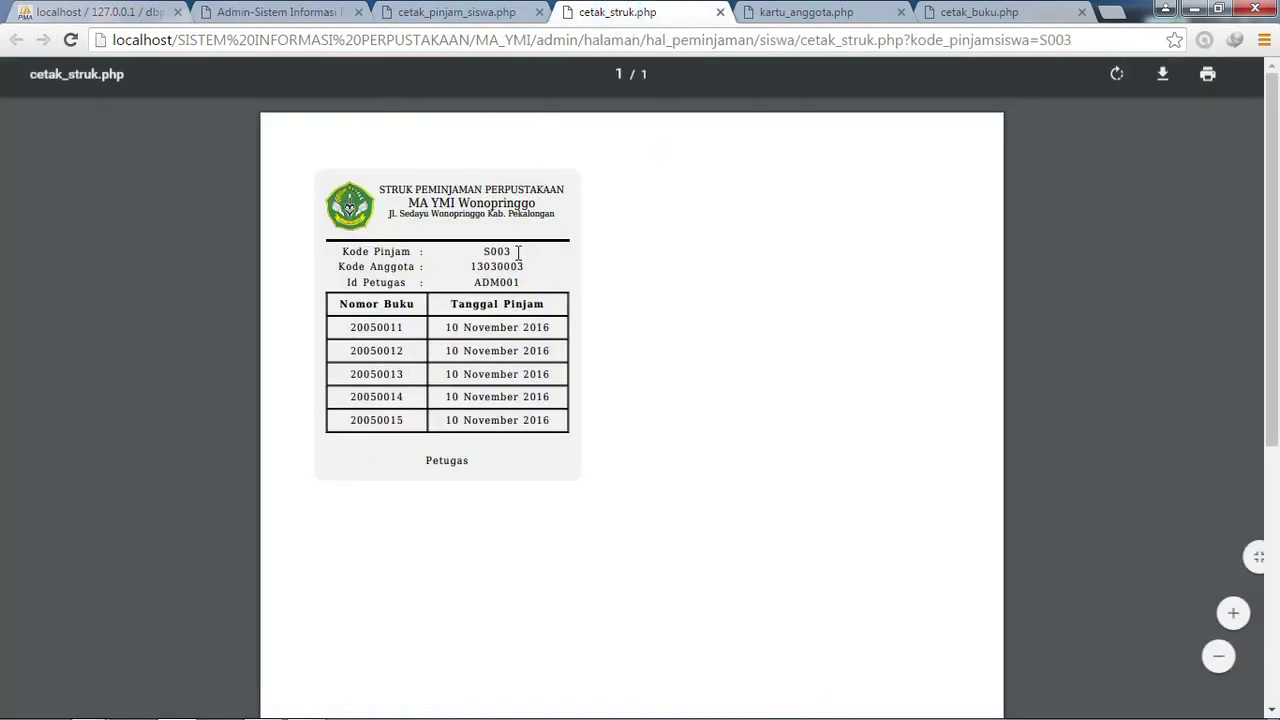
{"action": "left_click", "coordinate": [338, 16]}
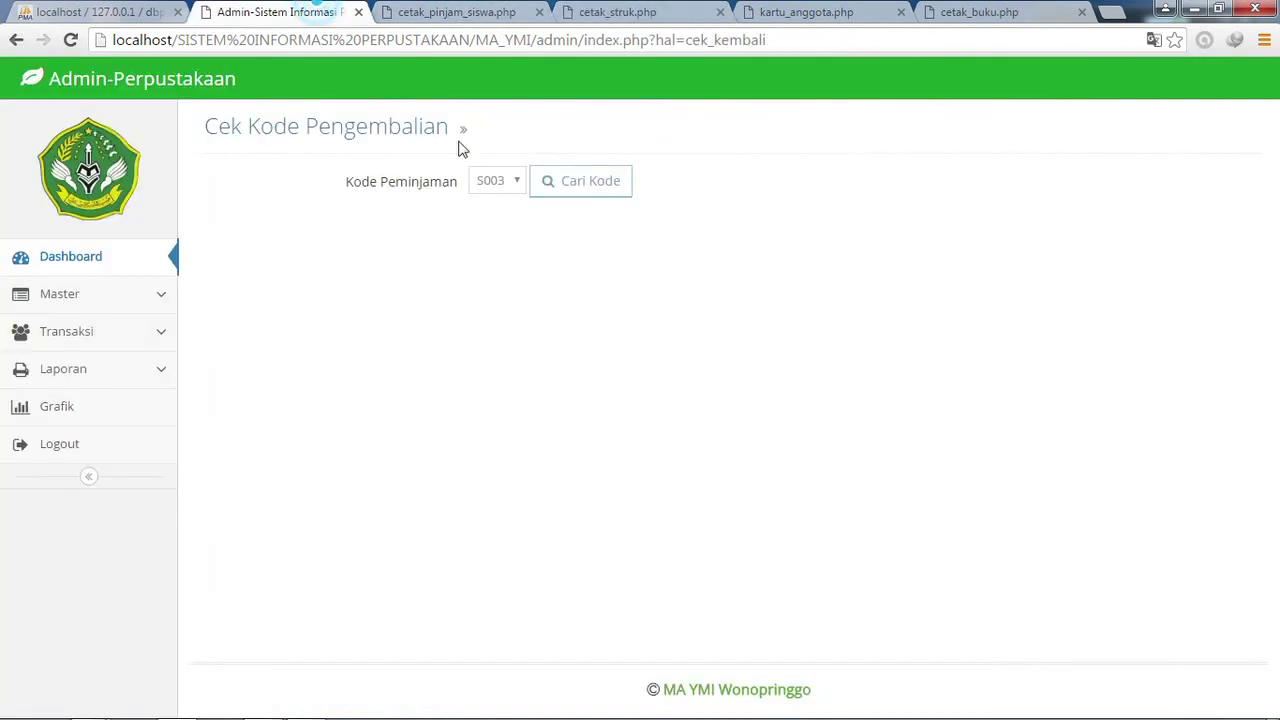
{"action": "left_click", "coordinate": [498, 180]}
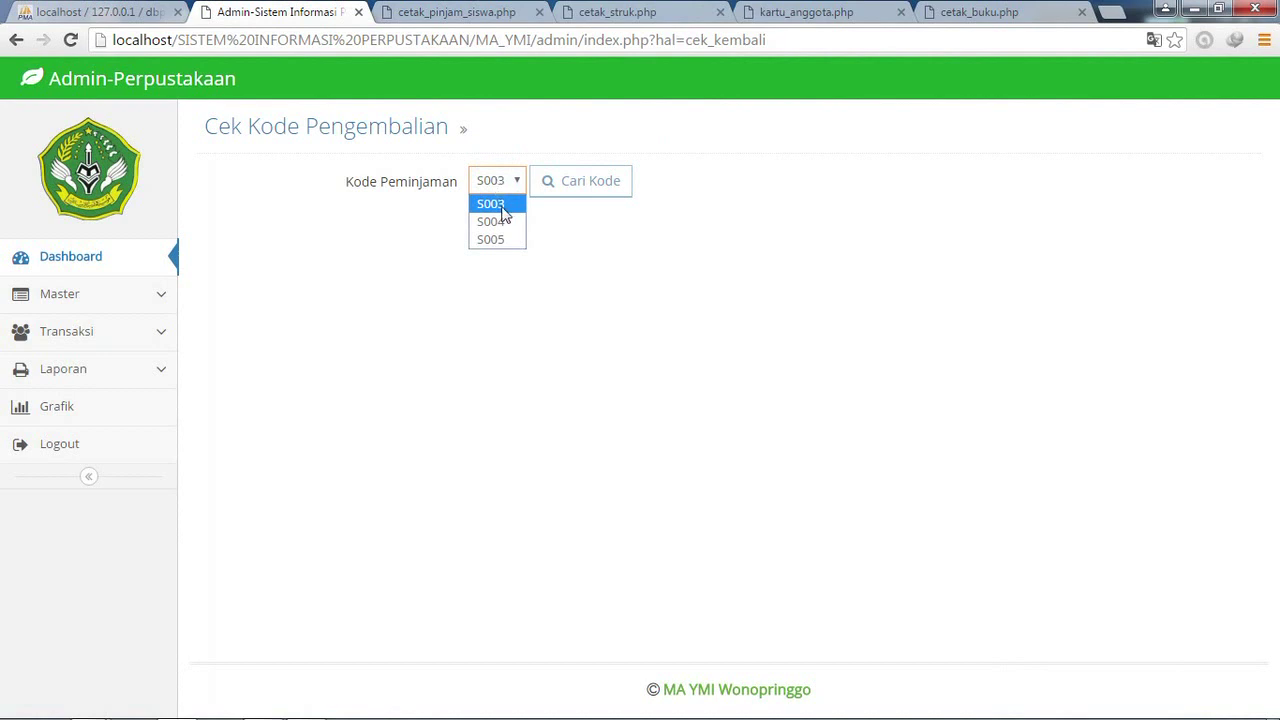
{"action": "left_click", "coordinate": [502, 205]}
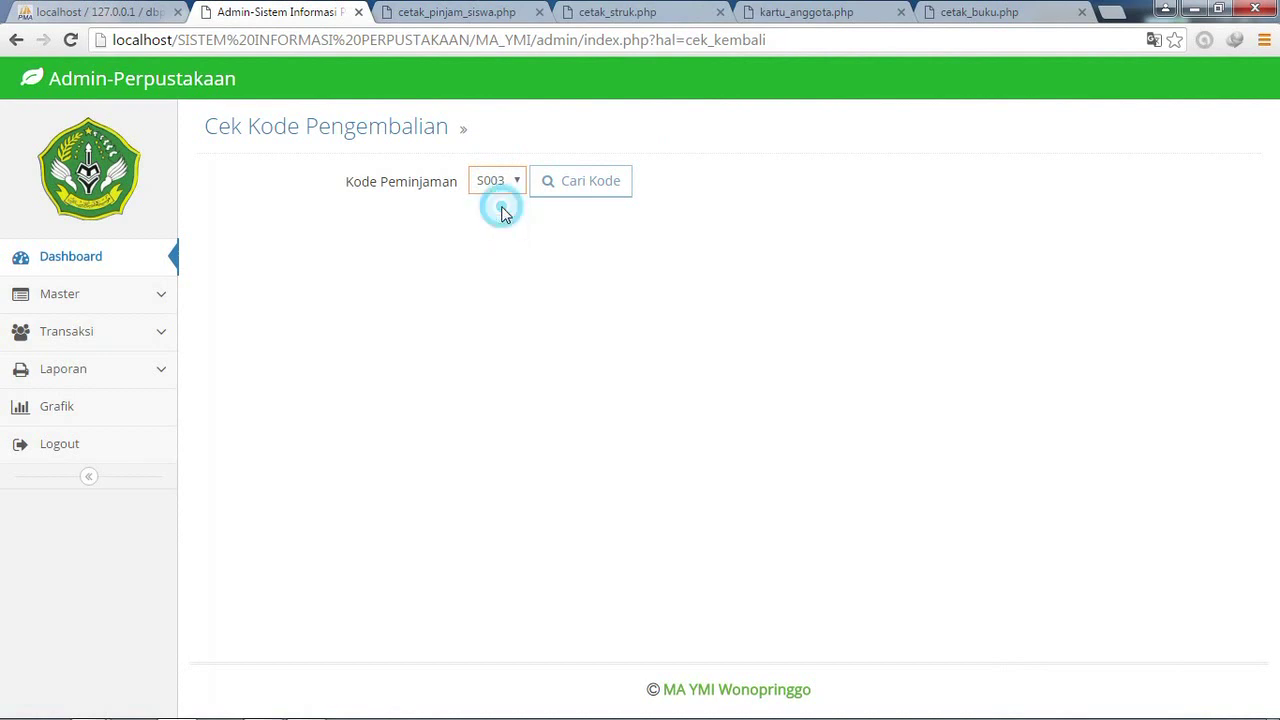
{"action": "left_click", "coordinate": [566, 188]}
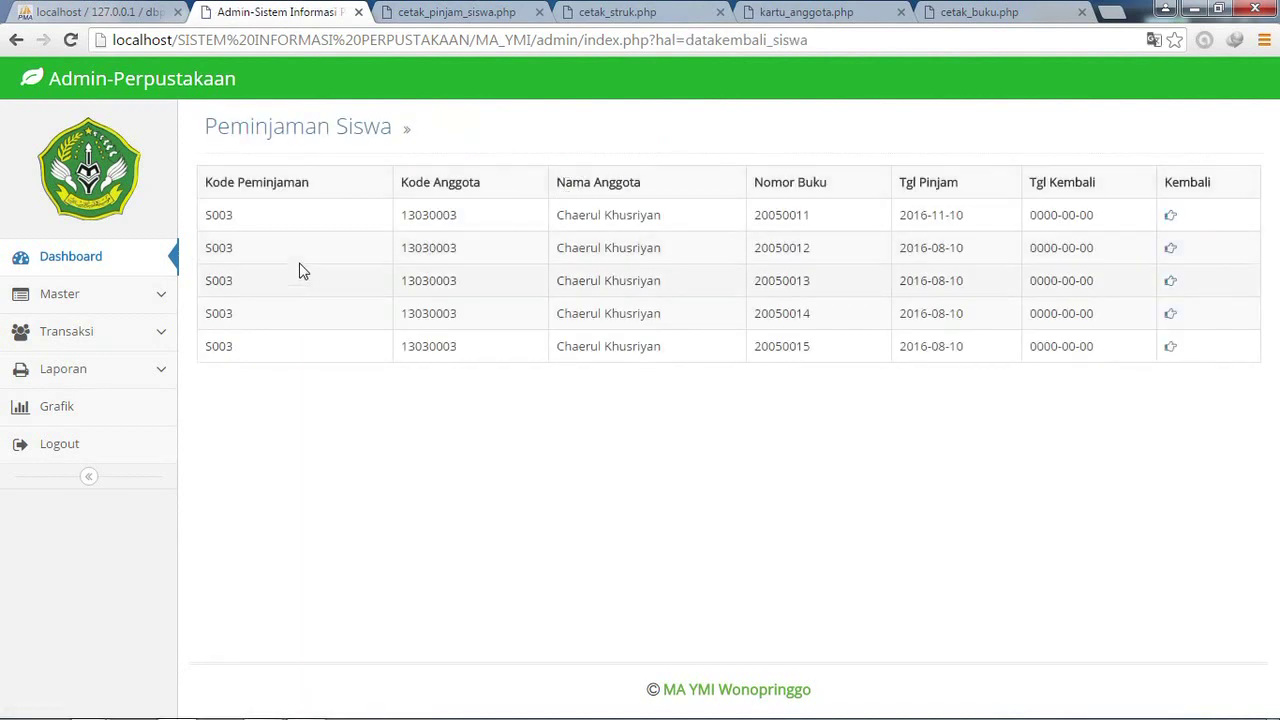
{"action": "left_click", "coordinate": [632, 11]}
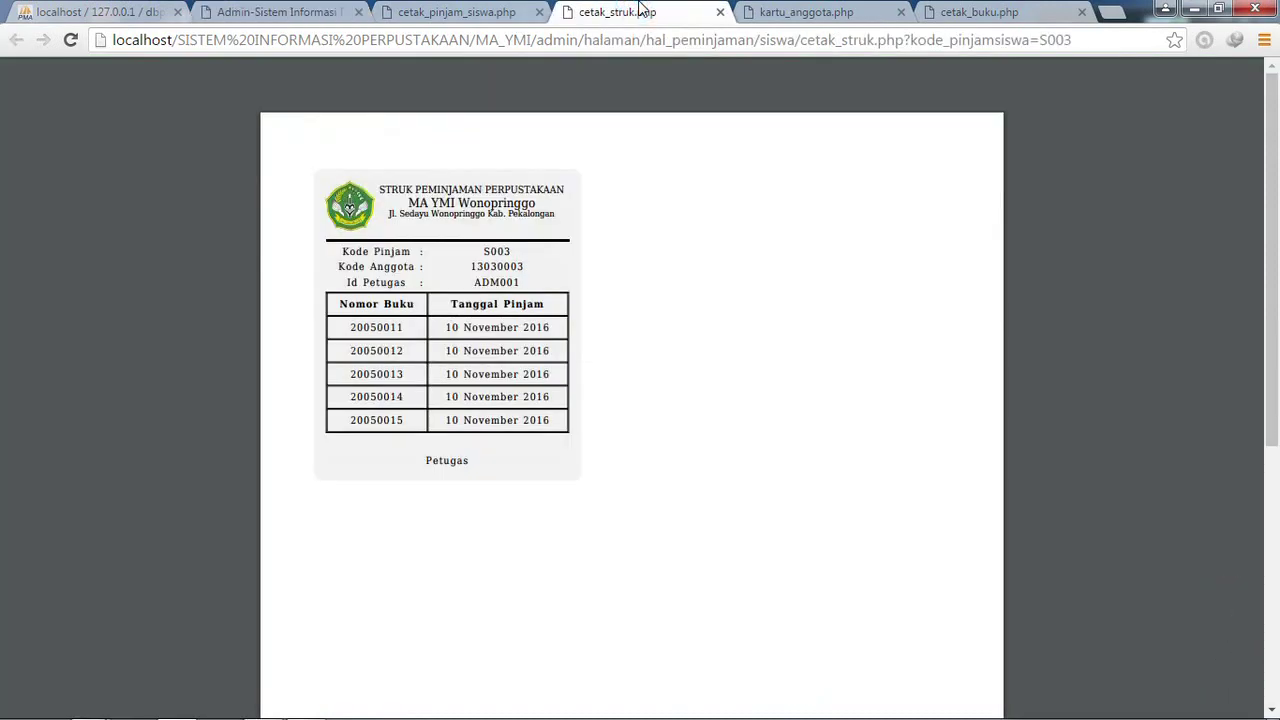
{"action": "left_click", "coordinate": [308, 10]}
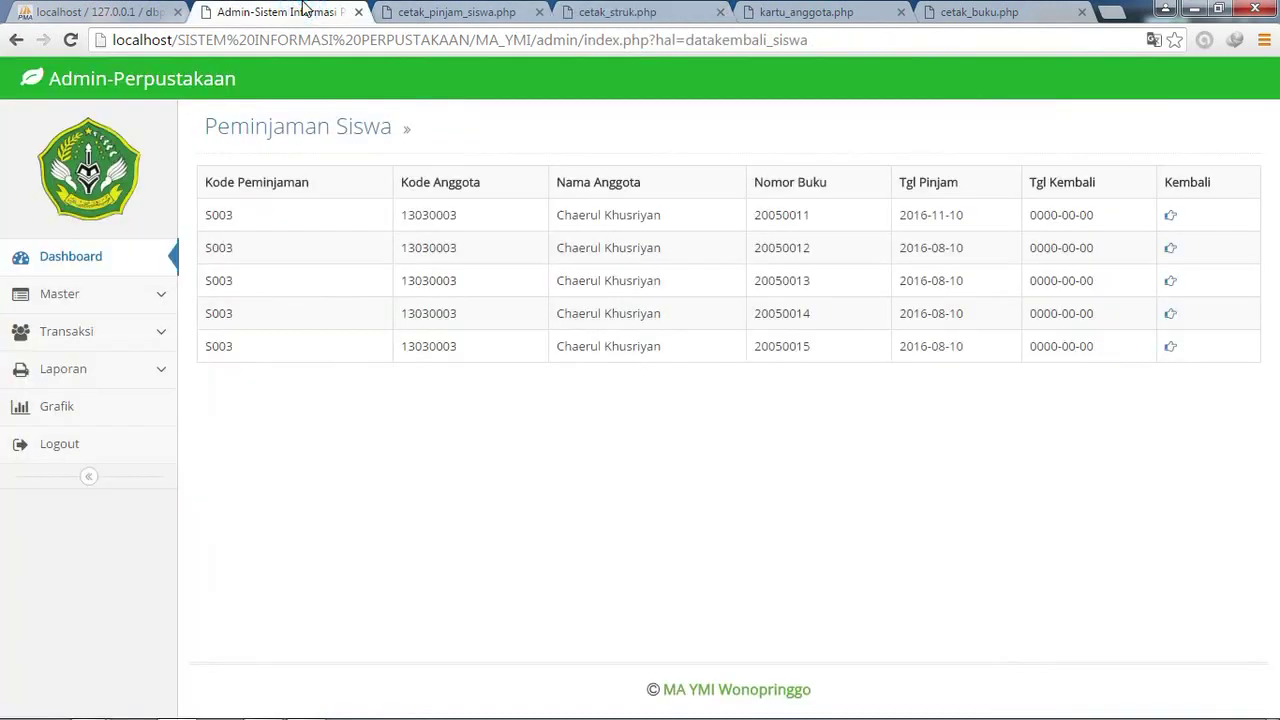
- Mark books 20050011 and 20050012 of loan S003 as Kembali, save the return, and view page two of Pengembalian Siswa
{"action": "left_click", "coordinate": [1170, 216]}
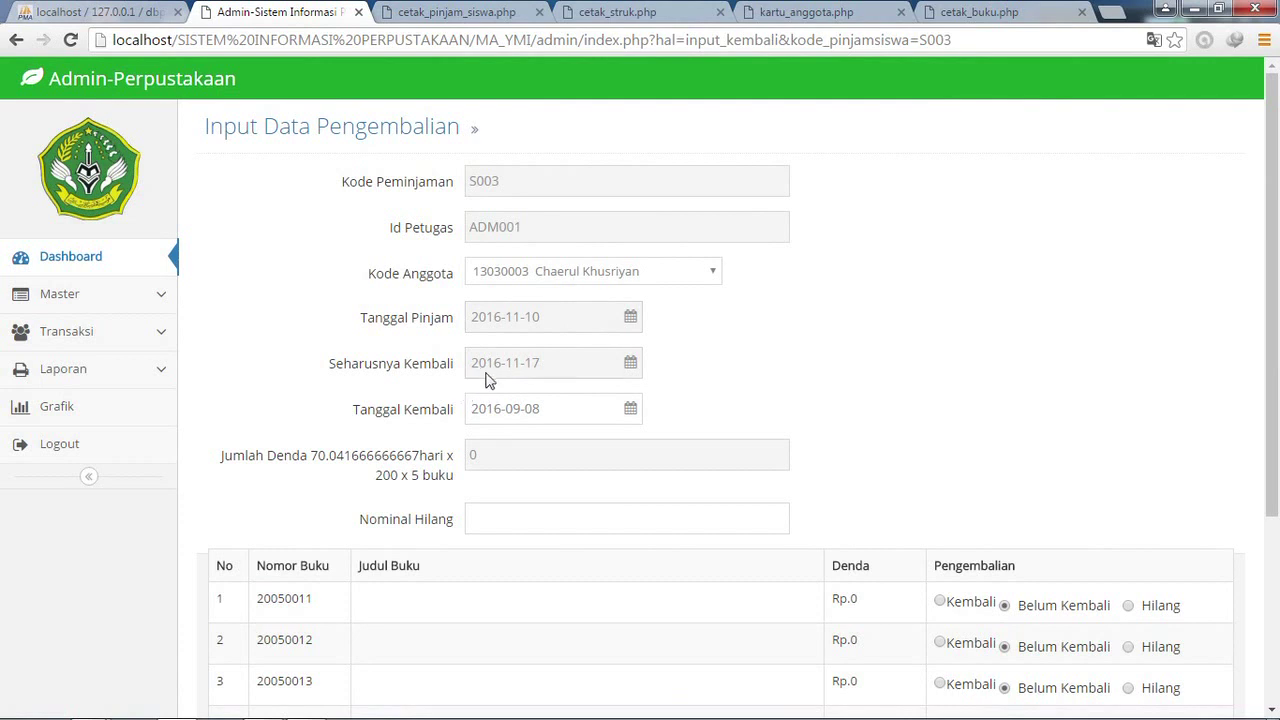
{"action": "left_click", "coordinate": [531, 412]}
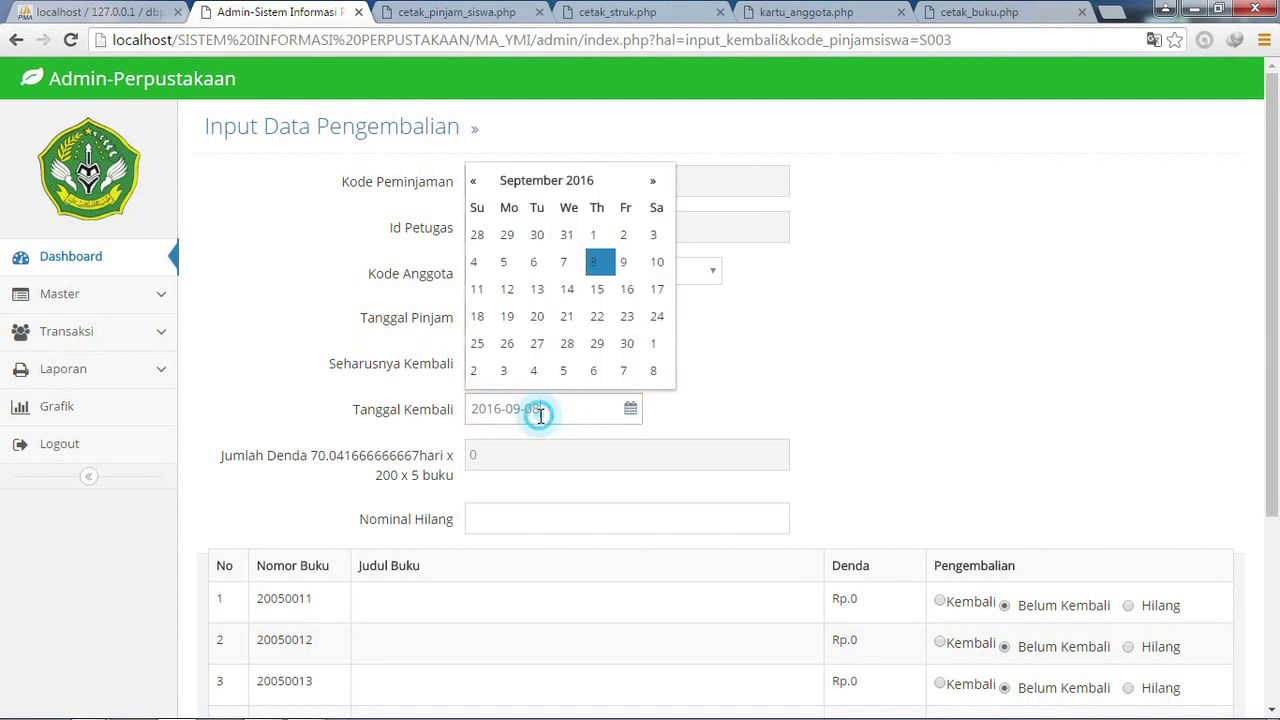
{"action": "left_click", "coordinate": [751, 389]}
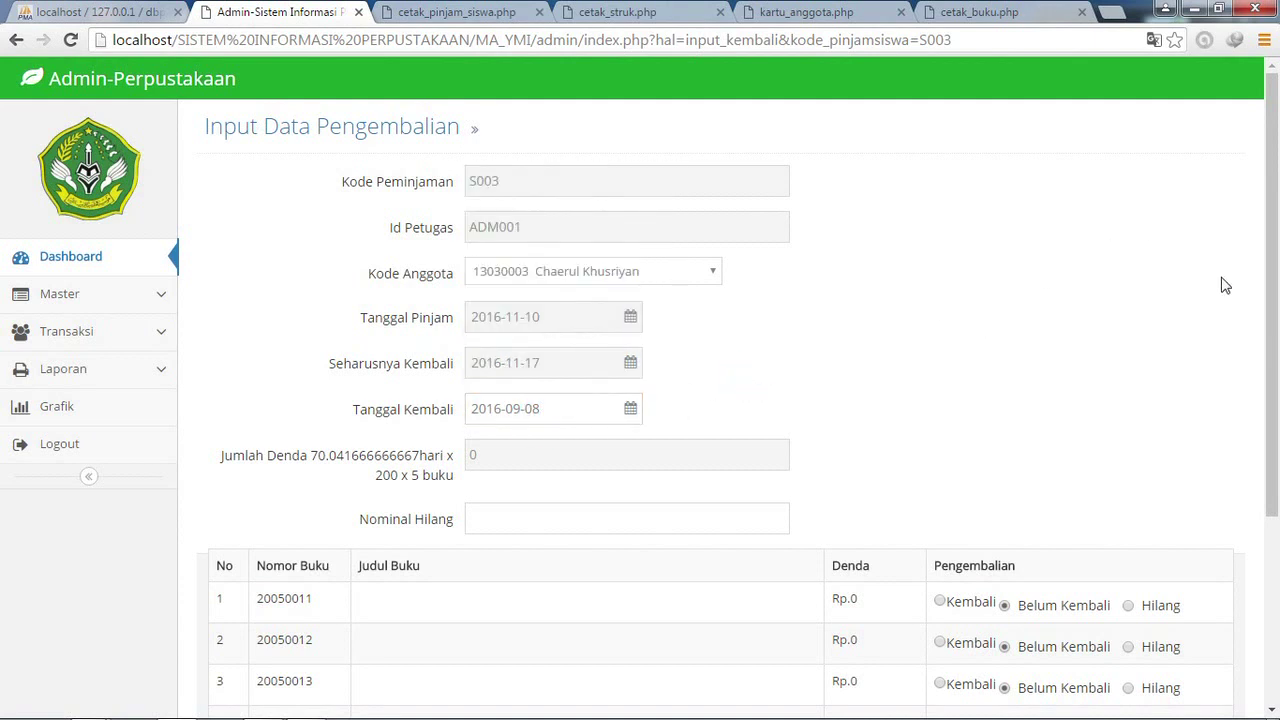
{"action": "scroll", "coordinate": [1120, 340], "scroll_direction": "down", "scroll_amount": 2}
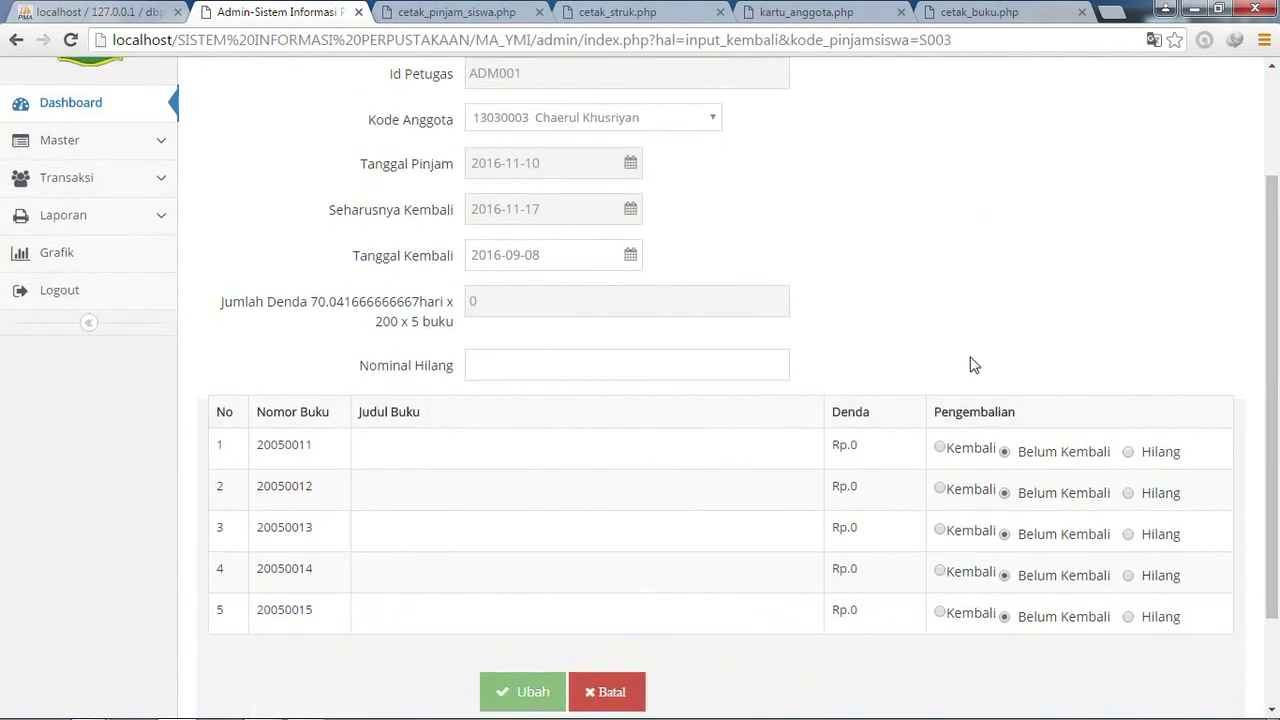
{"action": "left_click", "coordinate": [955, 452]}
{"action": "left_click", "coordinate": [943, 490]}
{"action": "left_click", "coordinate": [531, 700]}
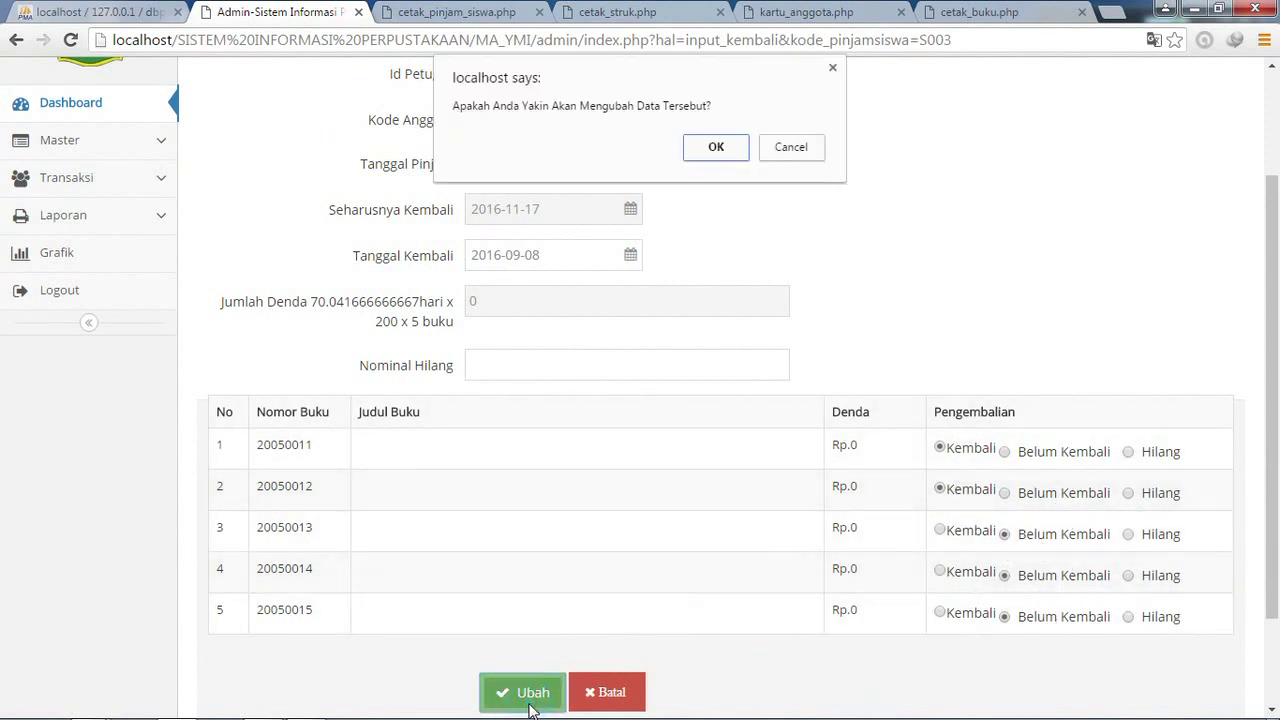
{"action": "left_click", "coordinate": [716, 148]}
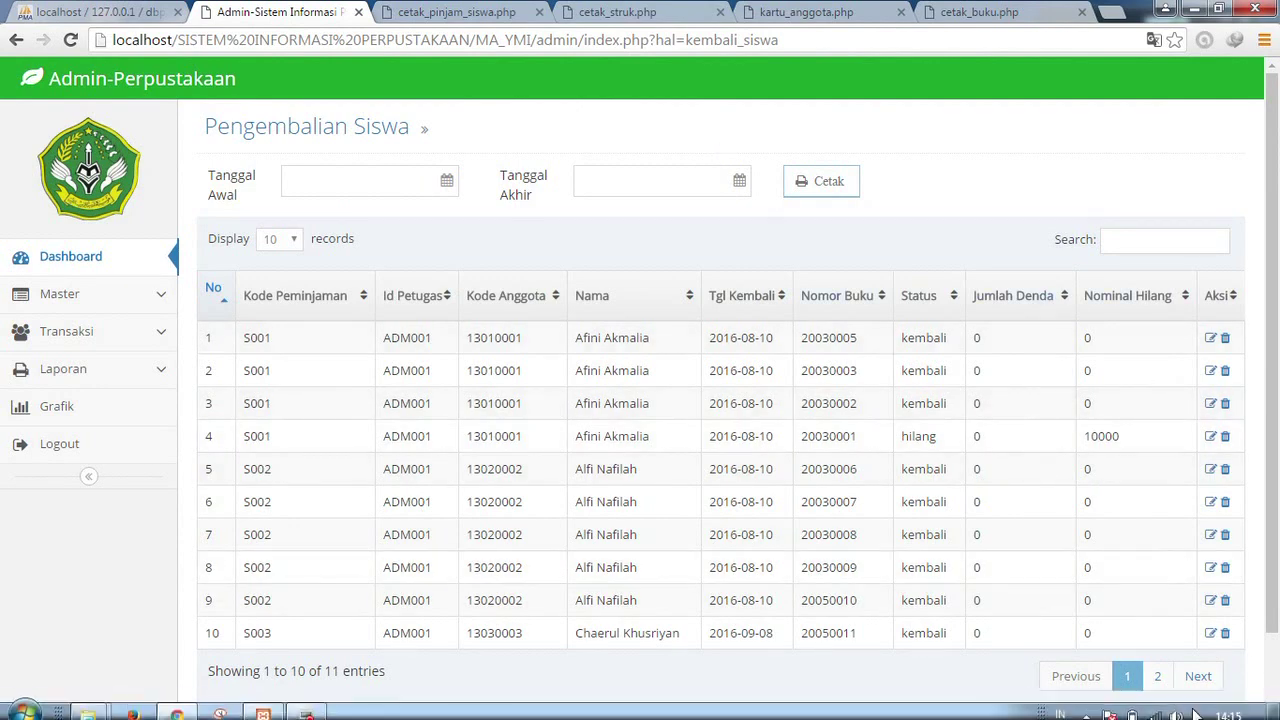
{"action": "left_click", "coordinate": [1160, 679]}
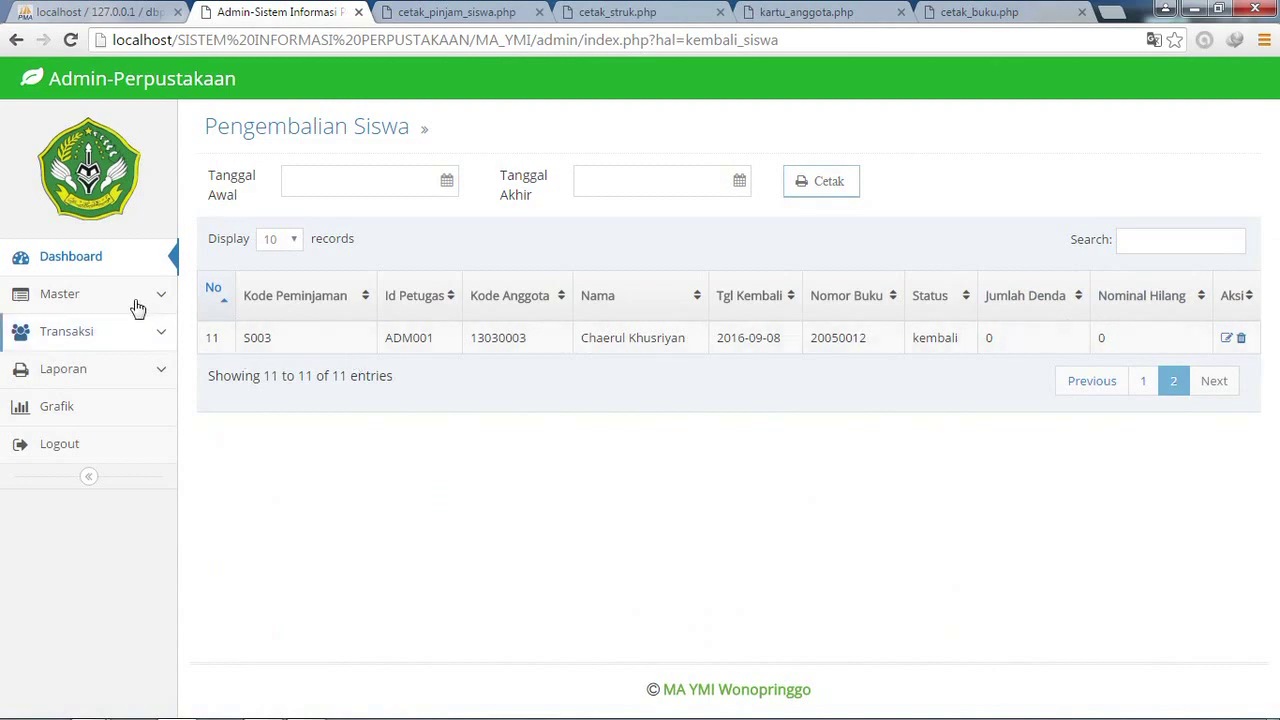
- Look up loan S005 through Pengembalian Siswa on the dashboard and open the return form from its second book
{"action": "left_click", "coordinate": [117, 268]}
{"action": "left_click", "coordinate": [626, 322]}
{"action": "left_click", "coordinate": [495, 184]}
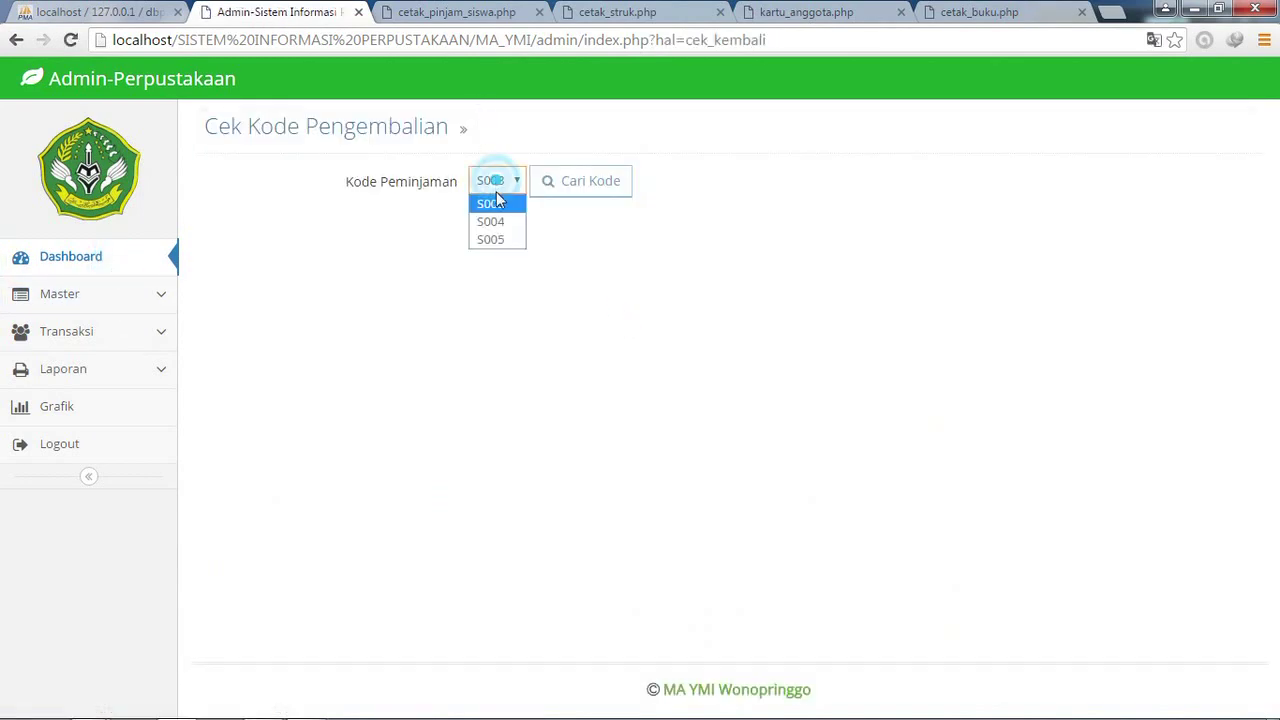
{"action": "left_click", "coordinate": [495, 240]}
{"action": "left_click", "coordinate": [563, 183]}
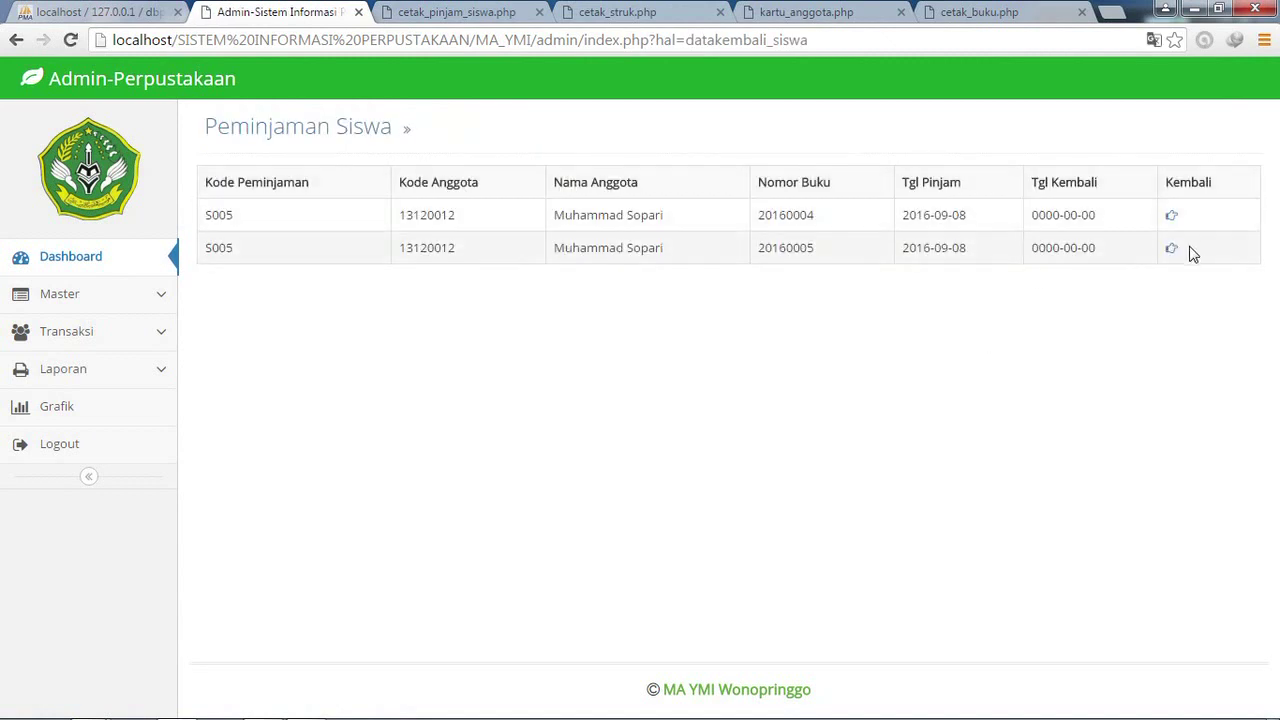
{"action": "left_click", "coordinate": [1173, 250]}
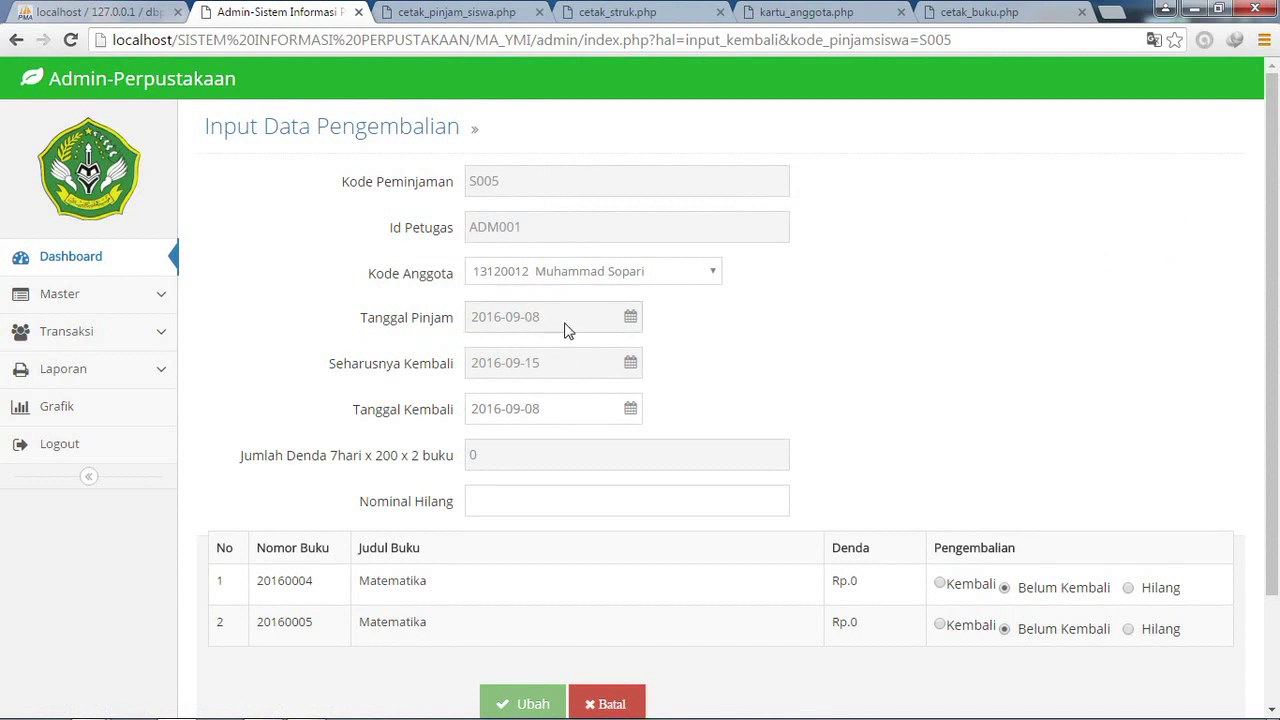
- Mark Matematika book 20160004 as Hilang and set Nominal Hilang to 50000
{"action": "left_click", "coordinate": [562, 409]}
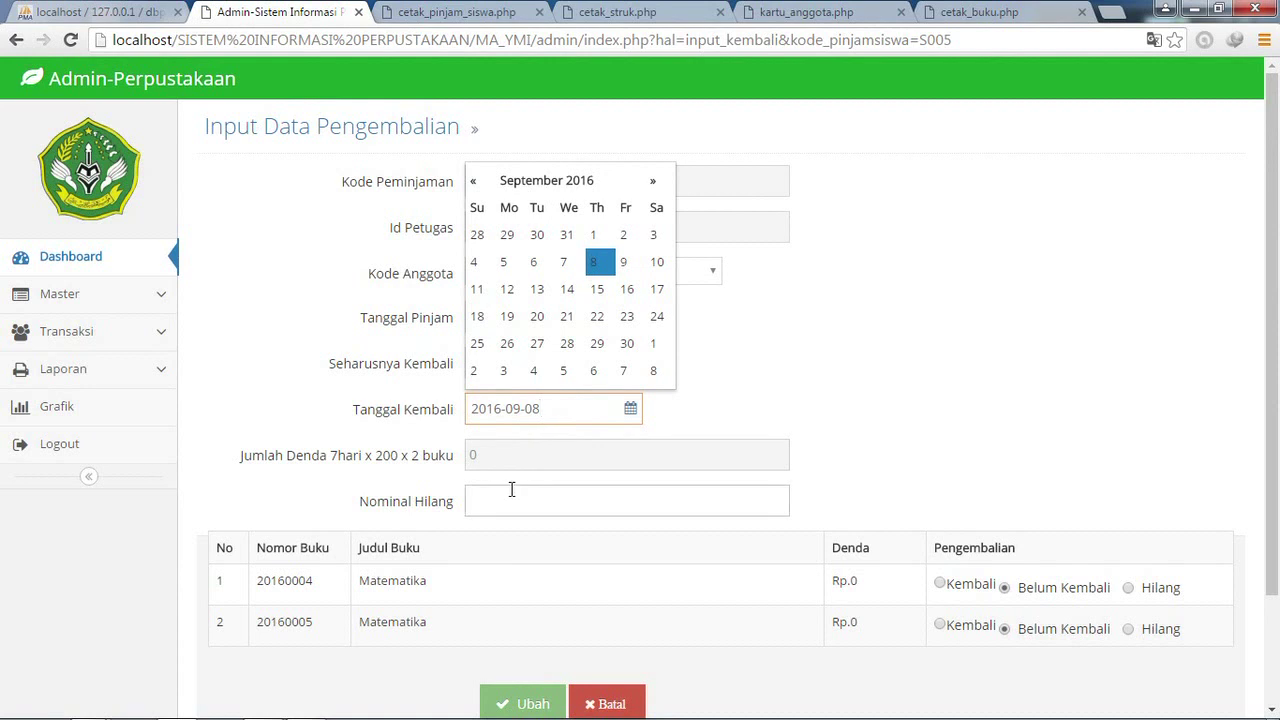
{"action": "left_click", "coordinate": [505, 449]}
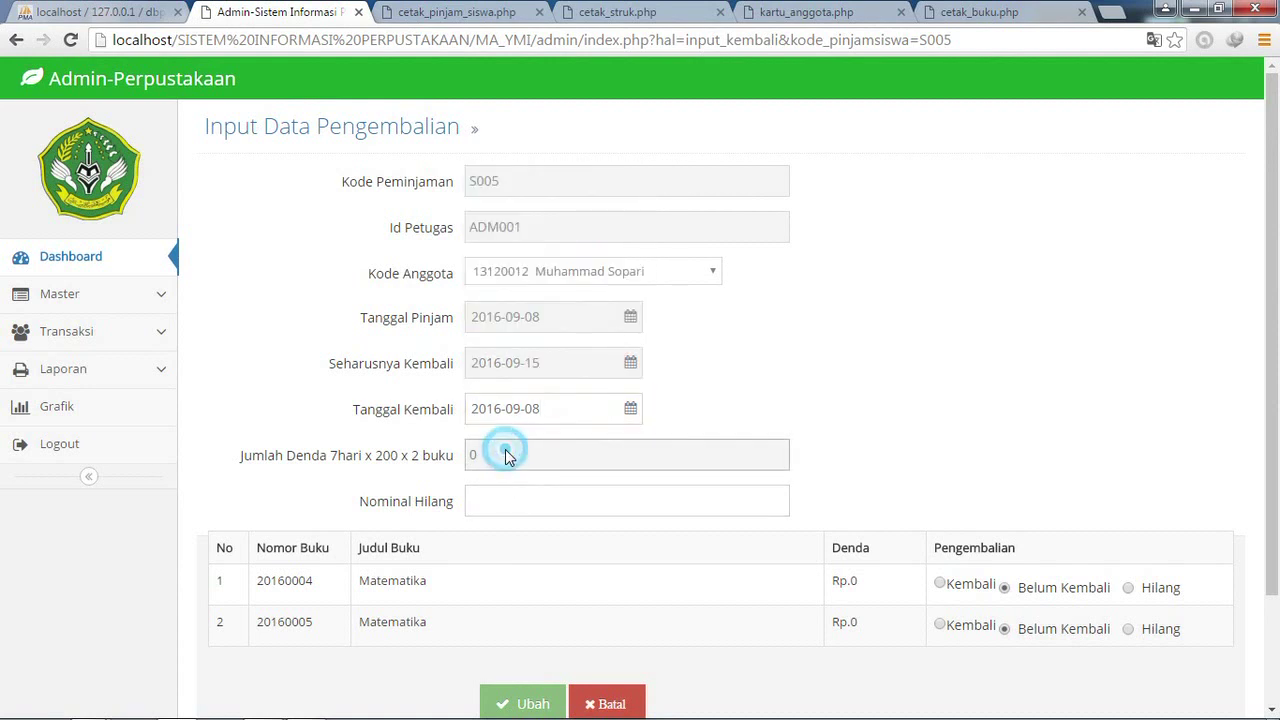
{"action": "left_click", "coordinate": [1129, 589]}
{"action": "left_click", "coordinate": [520, 501]}
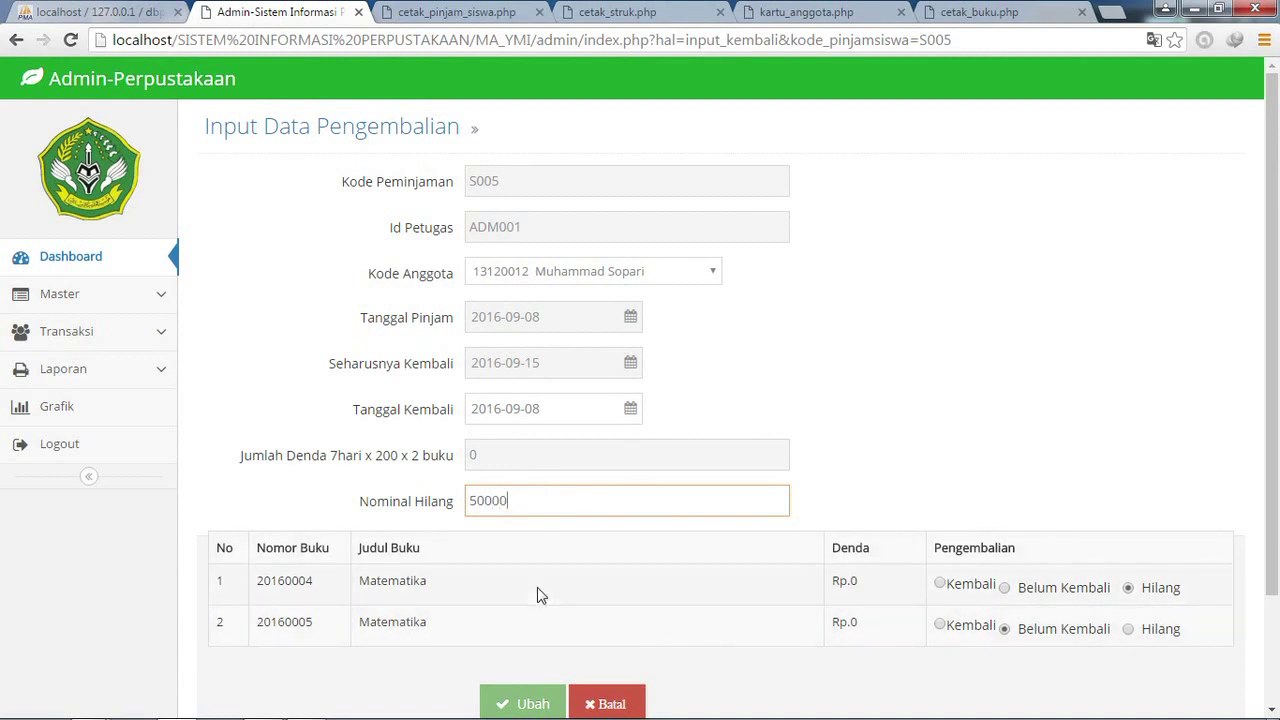
{"action": "left_click", "coordinate": [940, 584]}
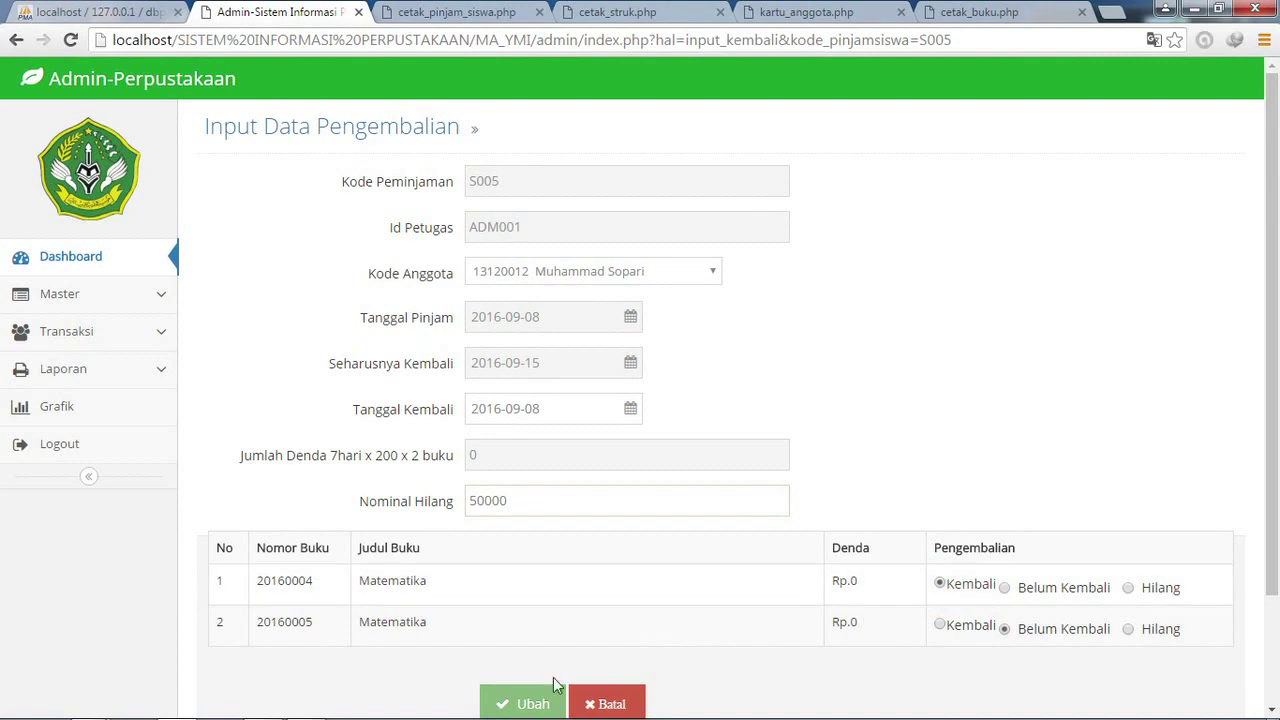
{"action": "left_click", "coordinate": [527, 705]}
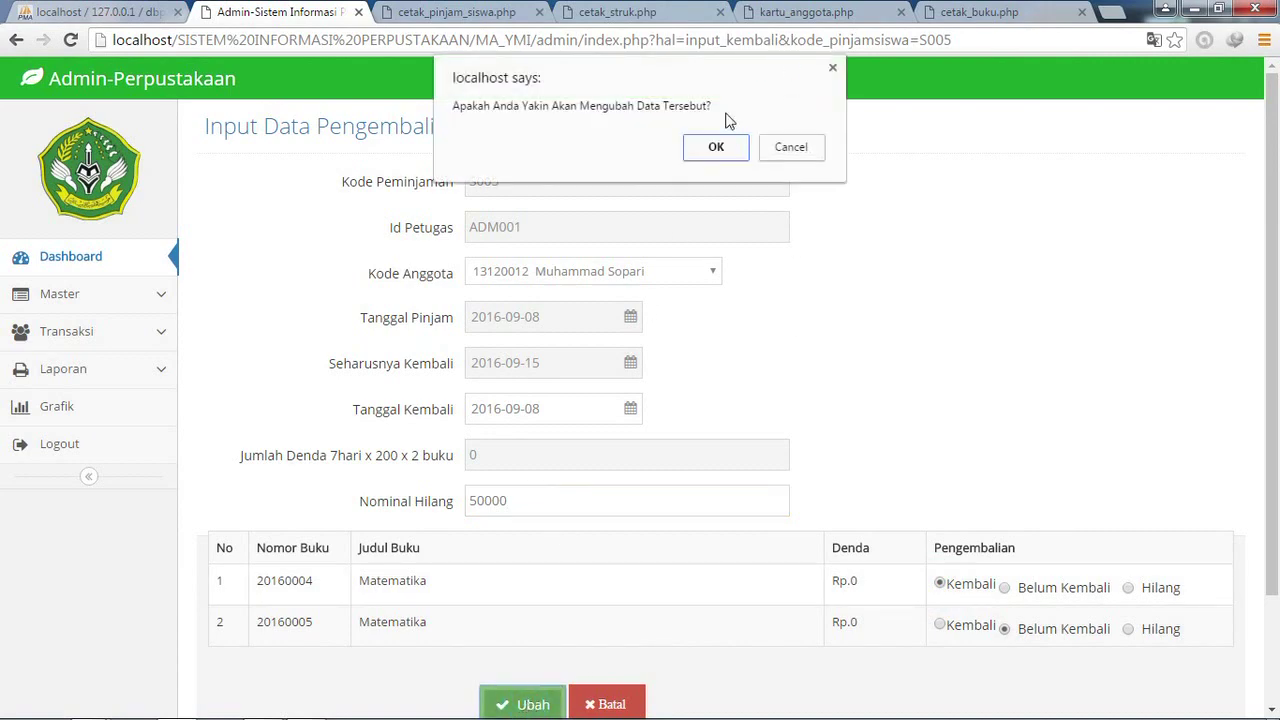
{"action": "left_click", "coordinate": [784, 151]}
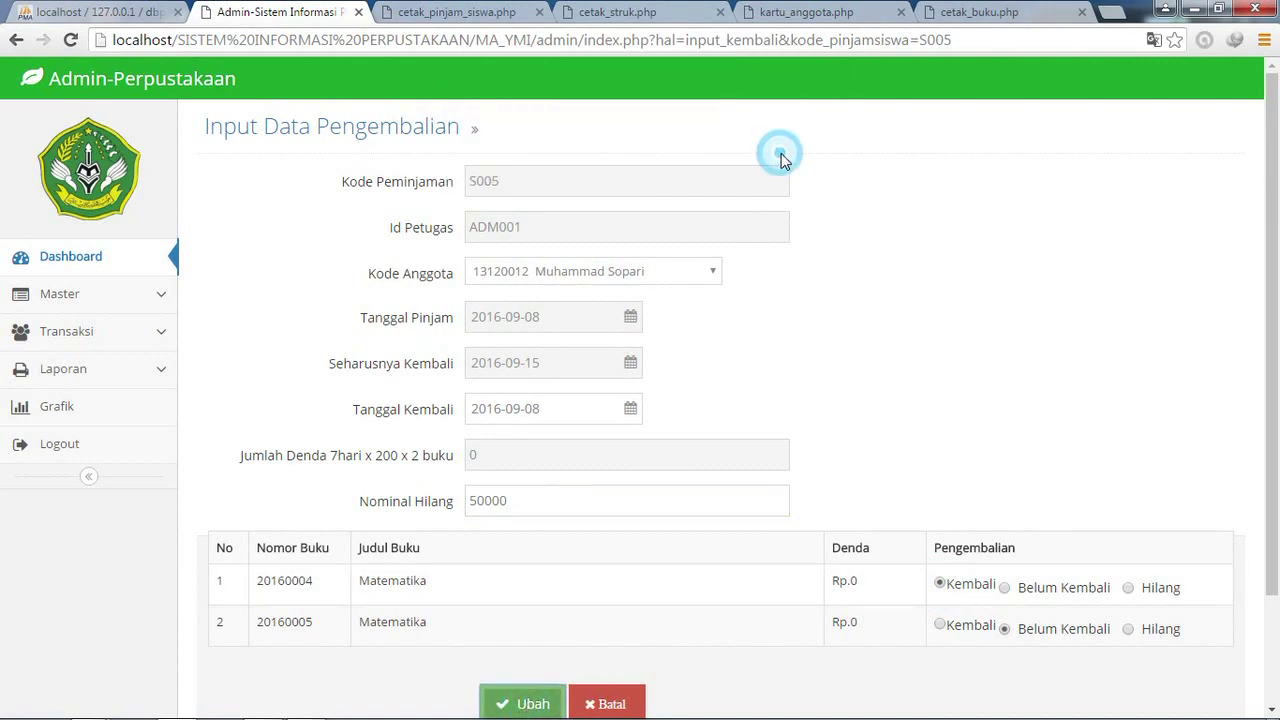
- Save the S005 return with book 20160004 as Hilang and 20160005 as Kembali, and review both pages of the return list
{"action": "left_click", "coordinate": [1128, 588]}
{"action": "left_click", "coordinate": [940, 625]}
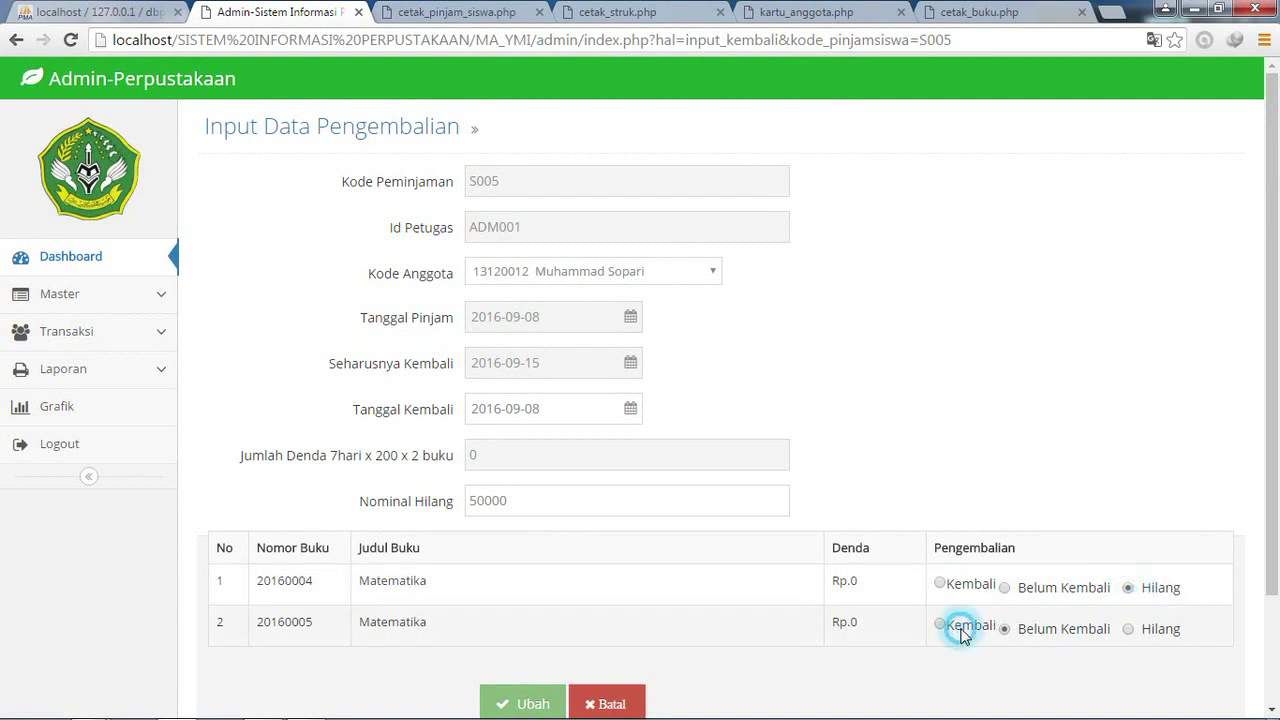
{"action": "left_click", "coordinate": [528, 705]}
{"action": "left_click", "coordinate": [711, 174]}
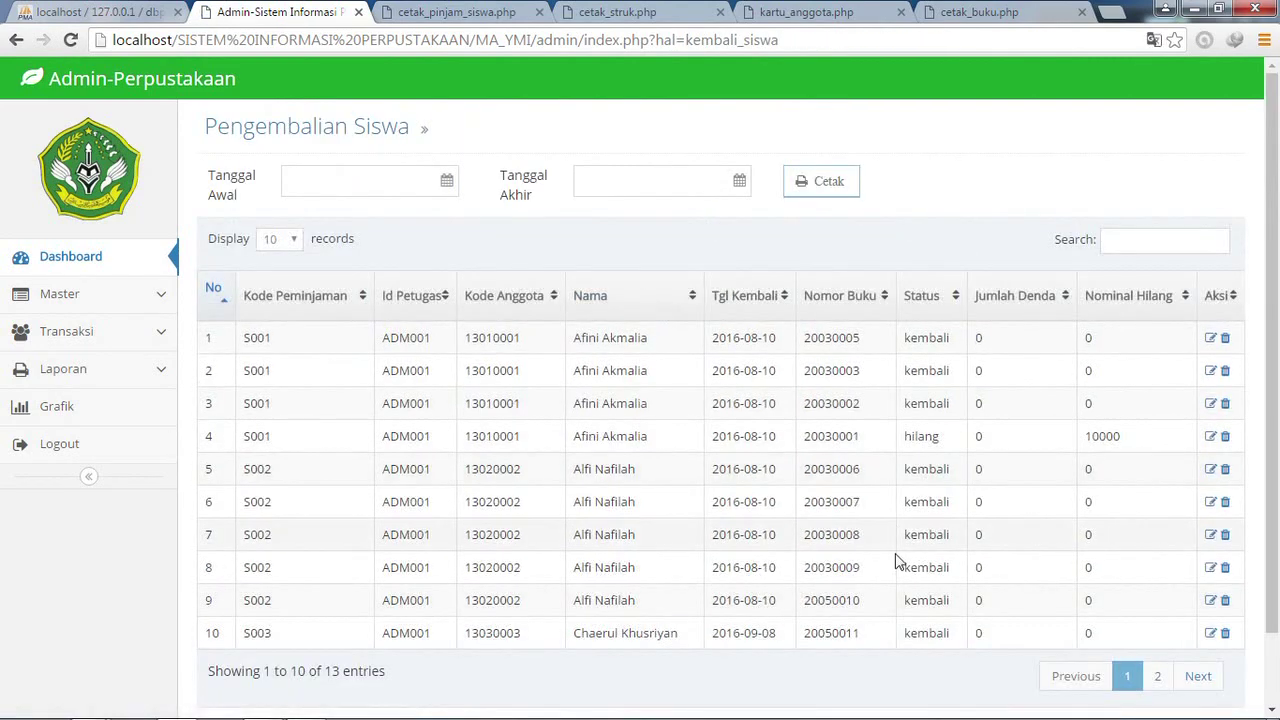
{"action": "left_click", "coordinate": [1157, 676]}
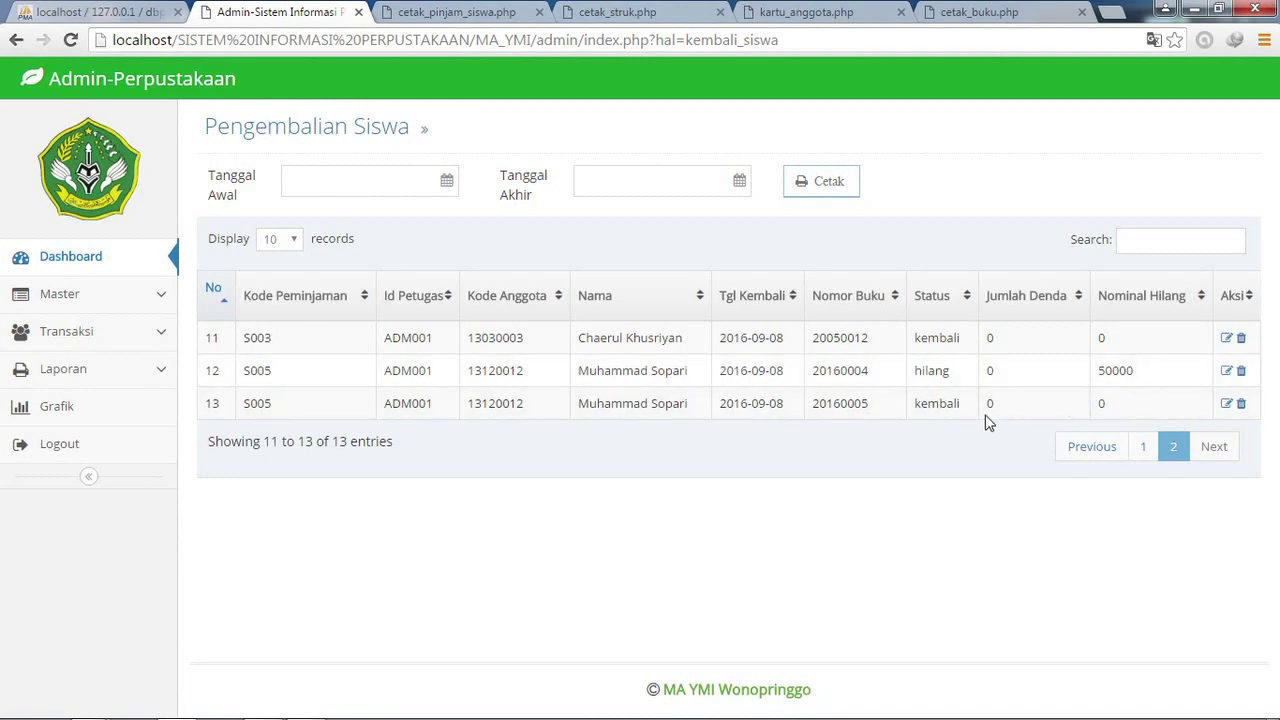
{"action": "left_click", "coordinate": [1144, 447]}
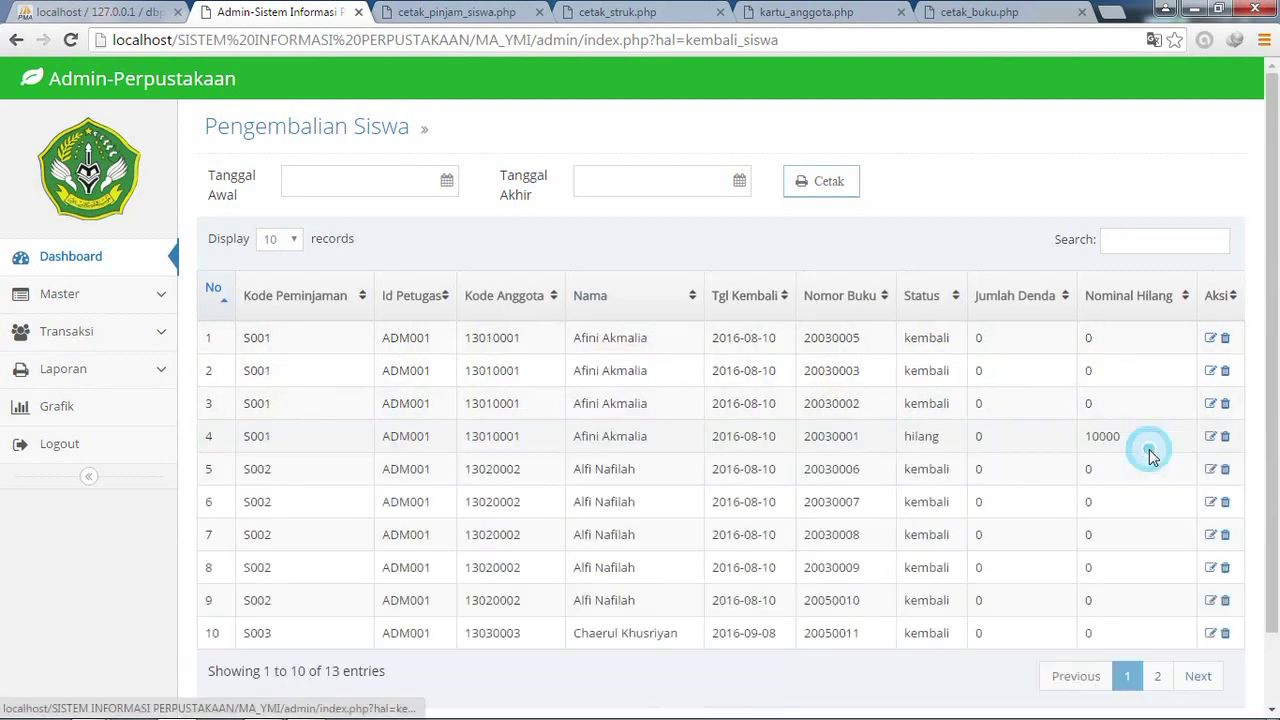
- Open the Peminjaman report categories under Laporan
{"action": "left_click", "coordinate": [124, 372]}
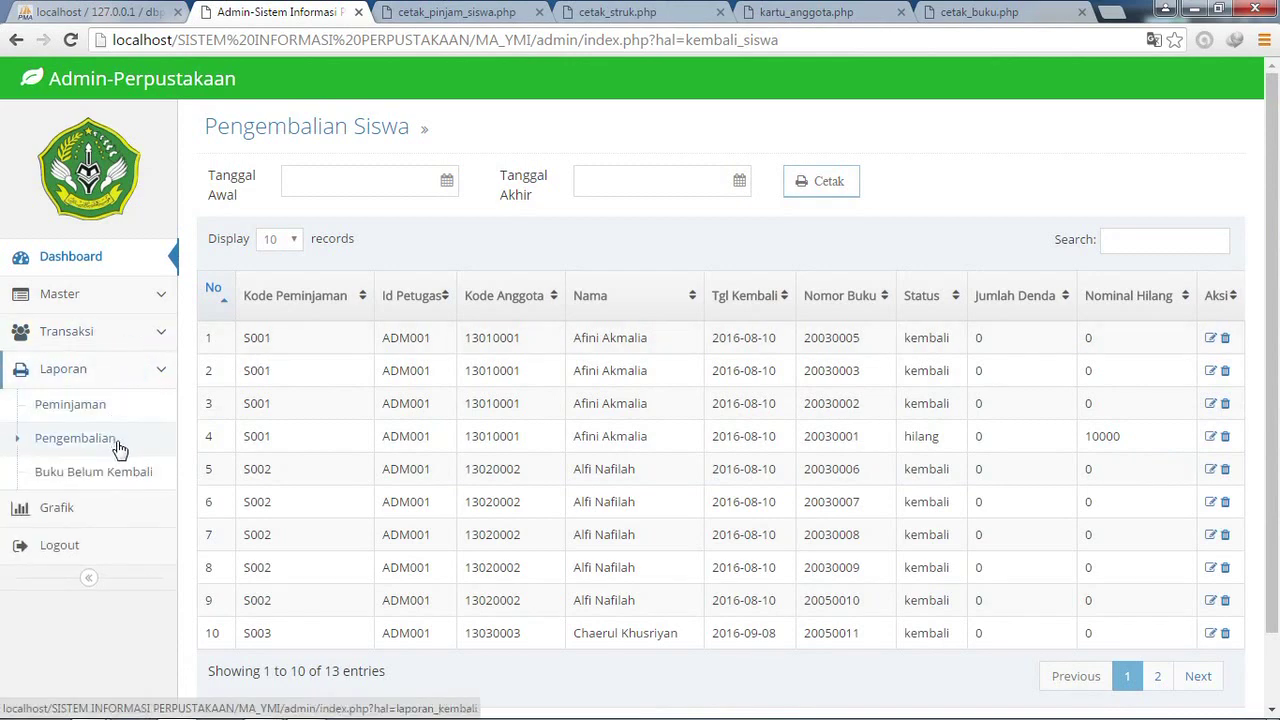
{"action": "left_click", "coordinate": [112, 408]}
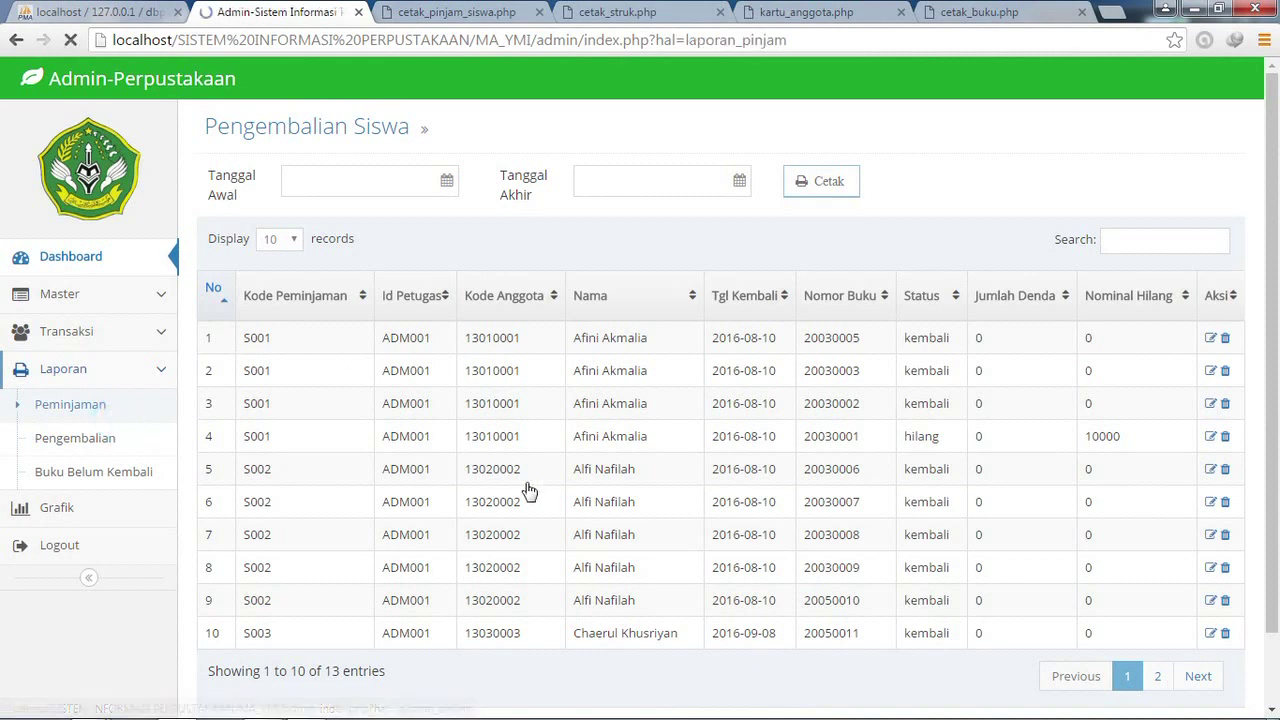
{"action": "left_click", "coordinate": [102, 376]}
{"action": "left_click", "coordinate": [103, 410]}
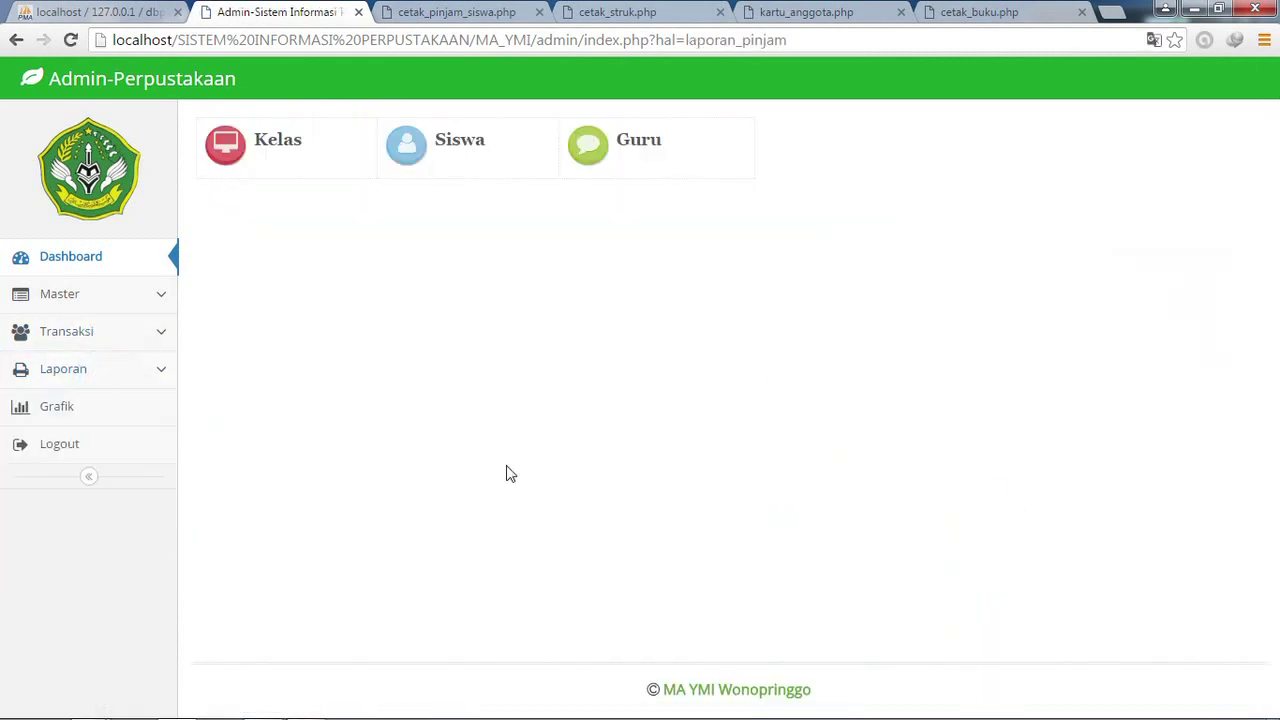
- Open the Siswa category of the Peminjaman report and go to the second page of the student loan list
{"action": "left_click", "coordinate": [97, 382]}
{"action": "left_click", "coordinate": [100, 405]}
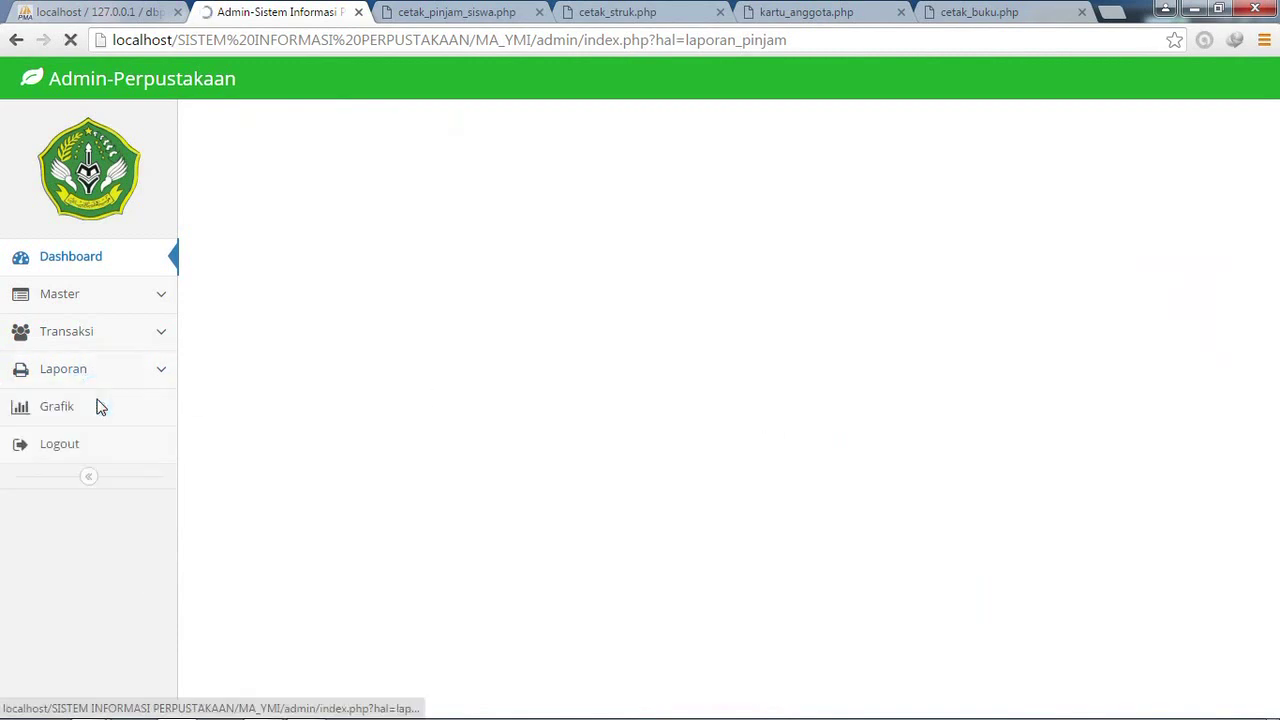
{"action": "left_click", "coordinate": [449, 152]}
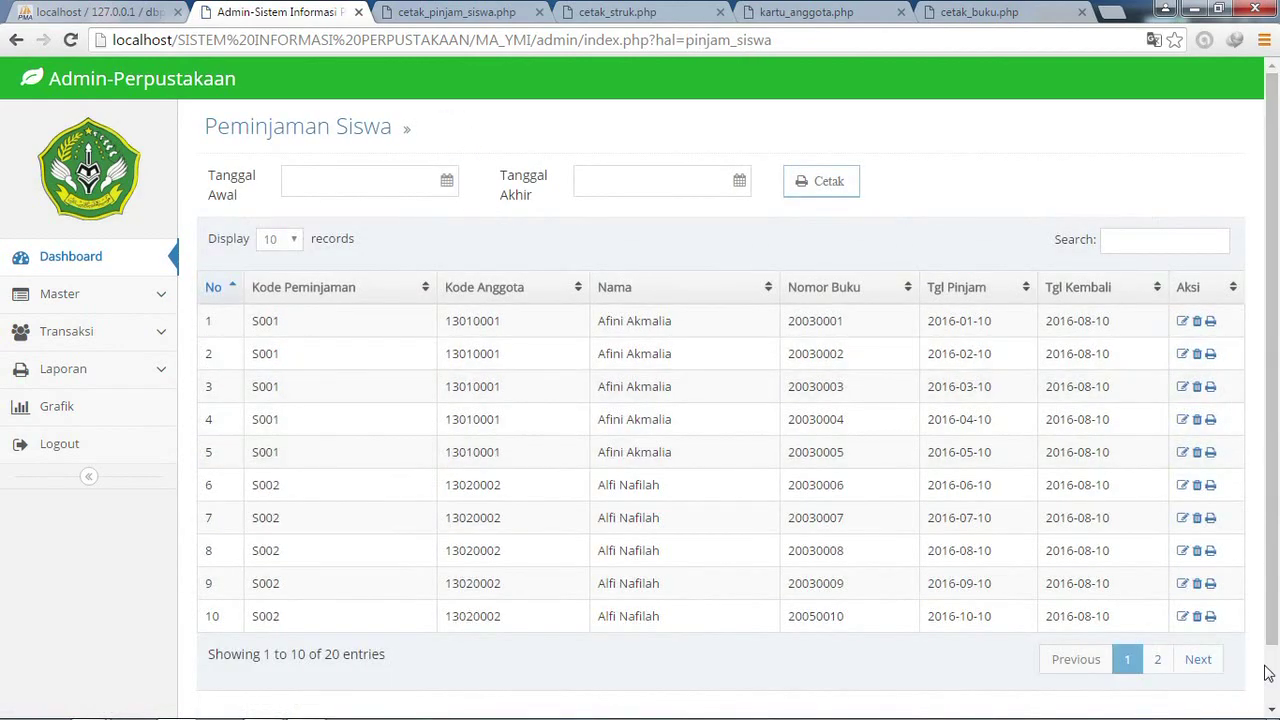
{"action": "left_click", "coordinate": [1166, 661]}
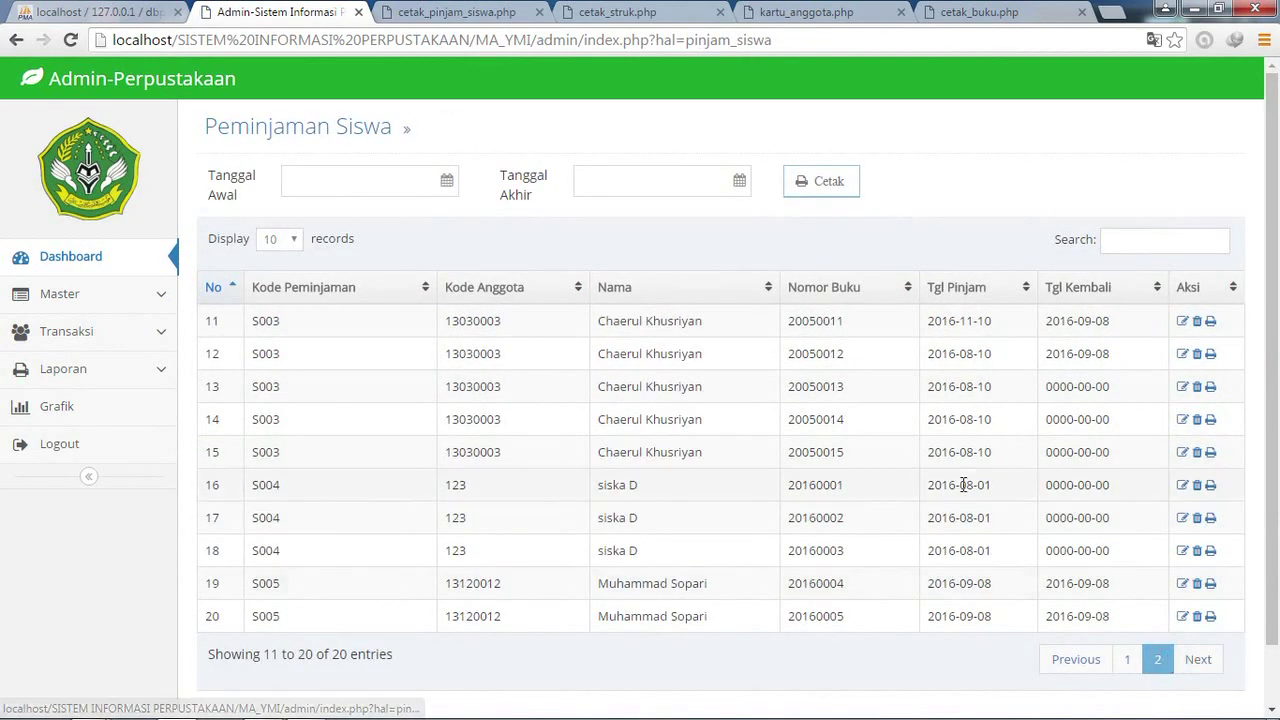
- Open student loan S004 for editing, review its borrowed books, and save the record with its existing data
{"action": "left_click", "coordinate": [1182, 487]}
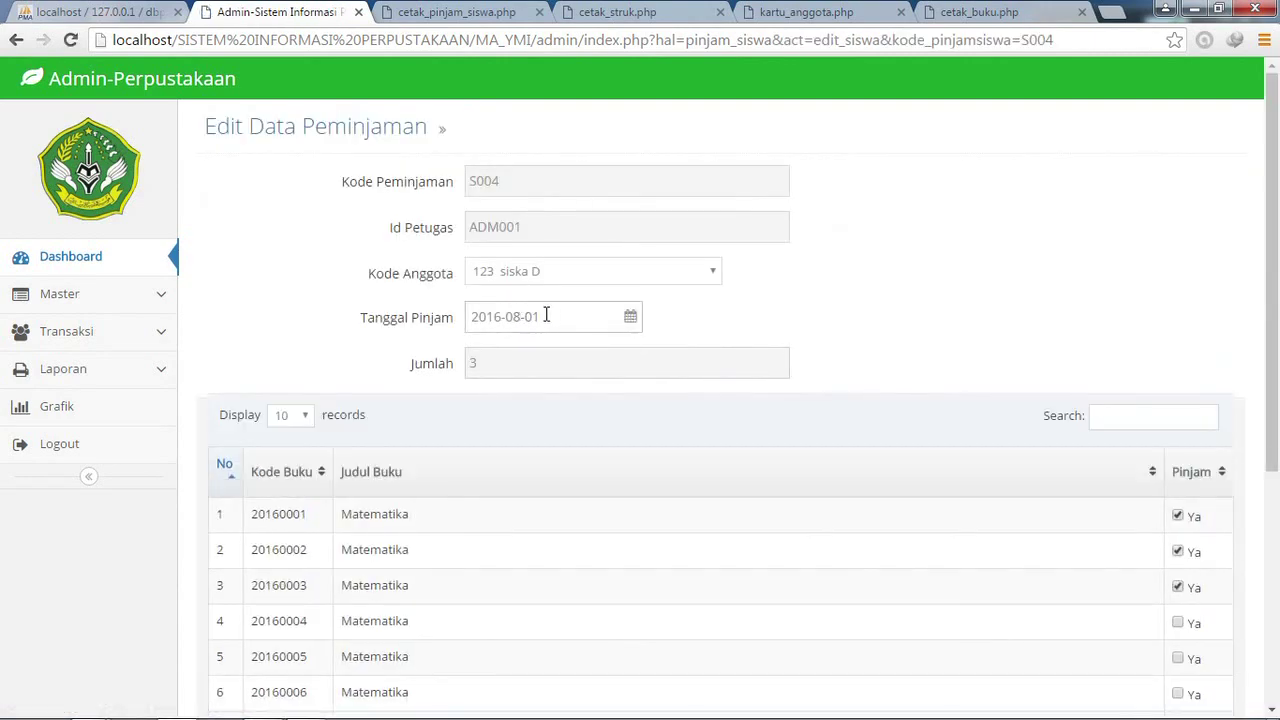
{"action": "left_click", "coordinate": [1272, 331]}
{"action": "left_click_drag", "start_coordinate": [1272, 331], "coordinate": [1272, 491]}
{"action": "left_click", "coordinate": [541, 683]}
{"action": "left_click", "coordinate": [718, 153]}
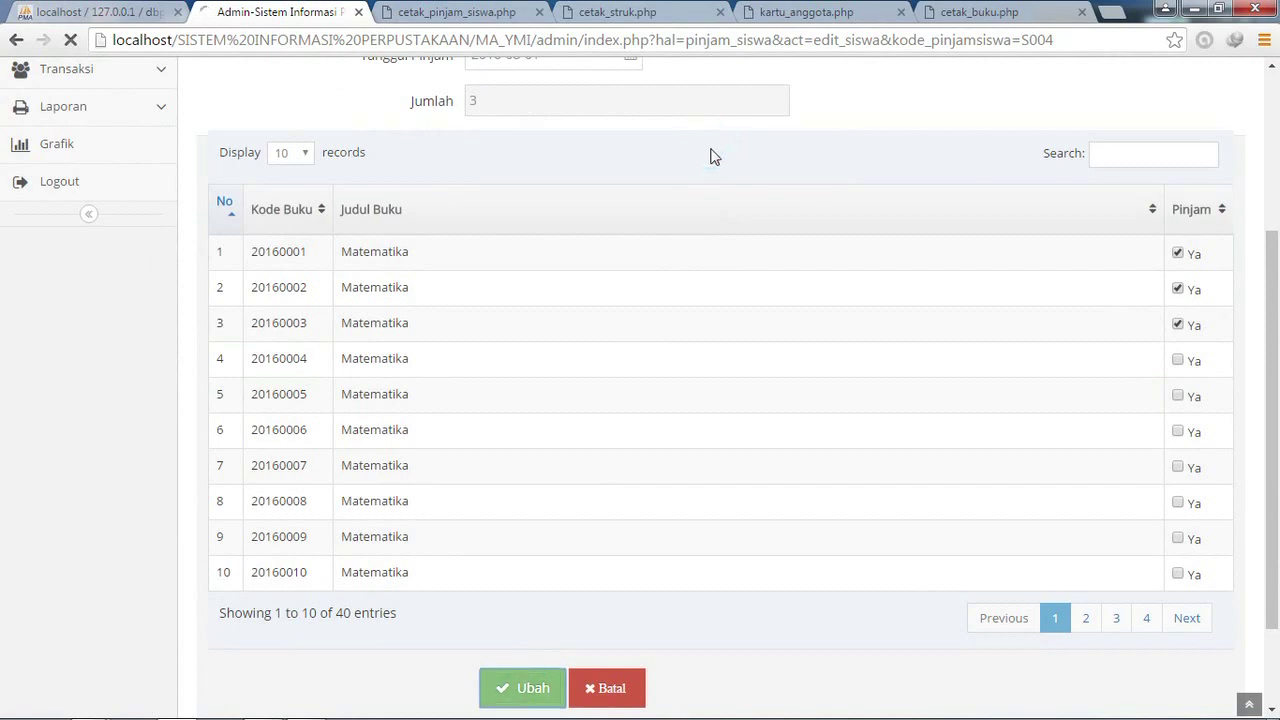
- Look up loan S004 through Pengembalian Siswa on the dashboard, open its return form from the second book, and examine the late fine and Nominal Hilang
{"action": "left_click", "coordinate": [111, 258]}
{"action": "left_click", "coordinate": [641, 334]}
{"action": "left_click", "coordinate": [497, 184]}
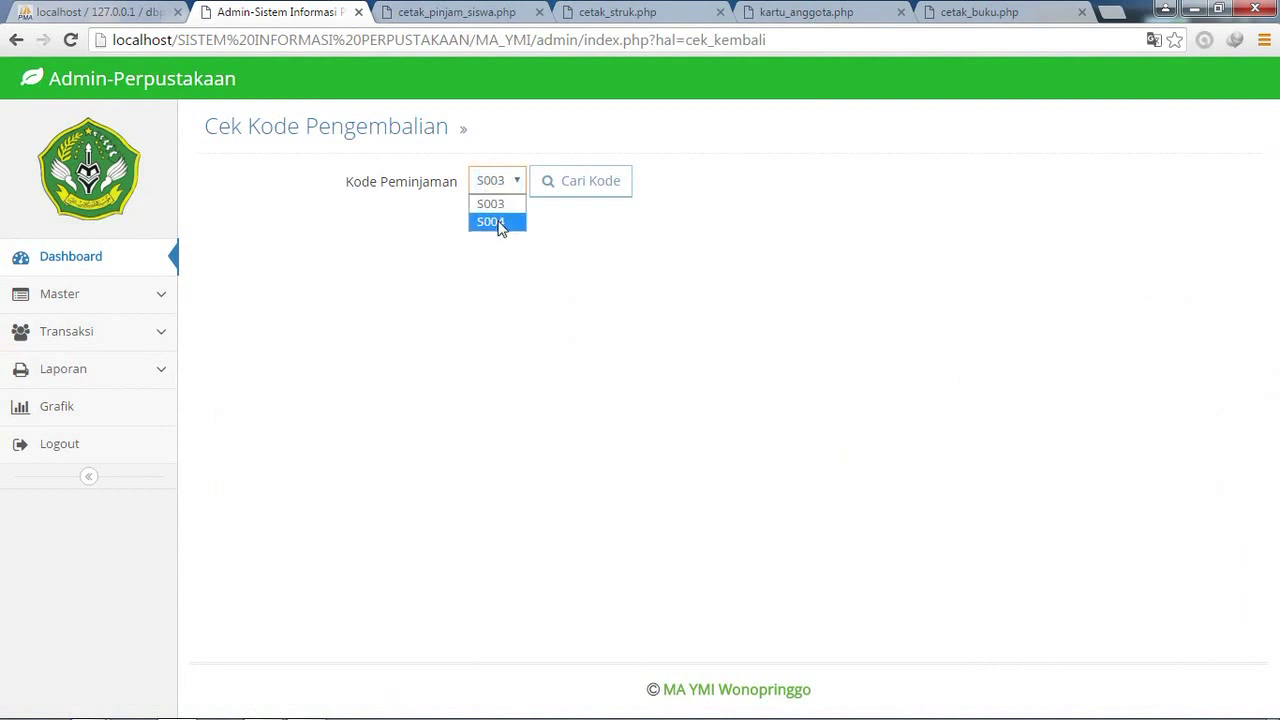
{"action": "left_click", "coordinate": [497, 222]}
{"action": "left_click", "coordinate": [571, 181]}
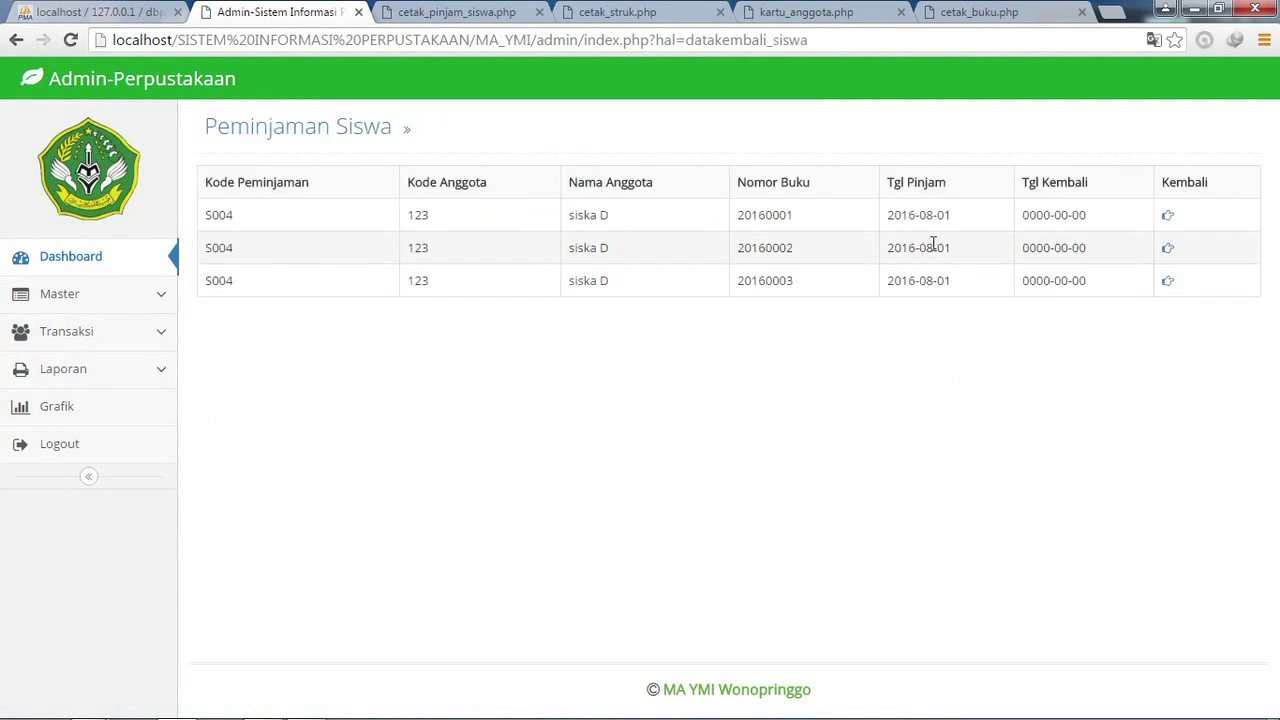
{"action": "left_click", "coordinate": [1166, 248]}
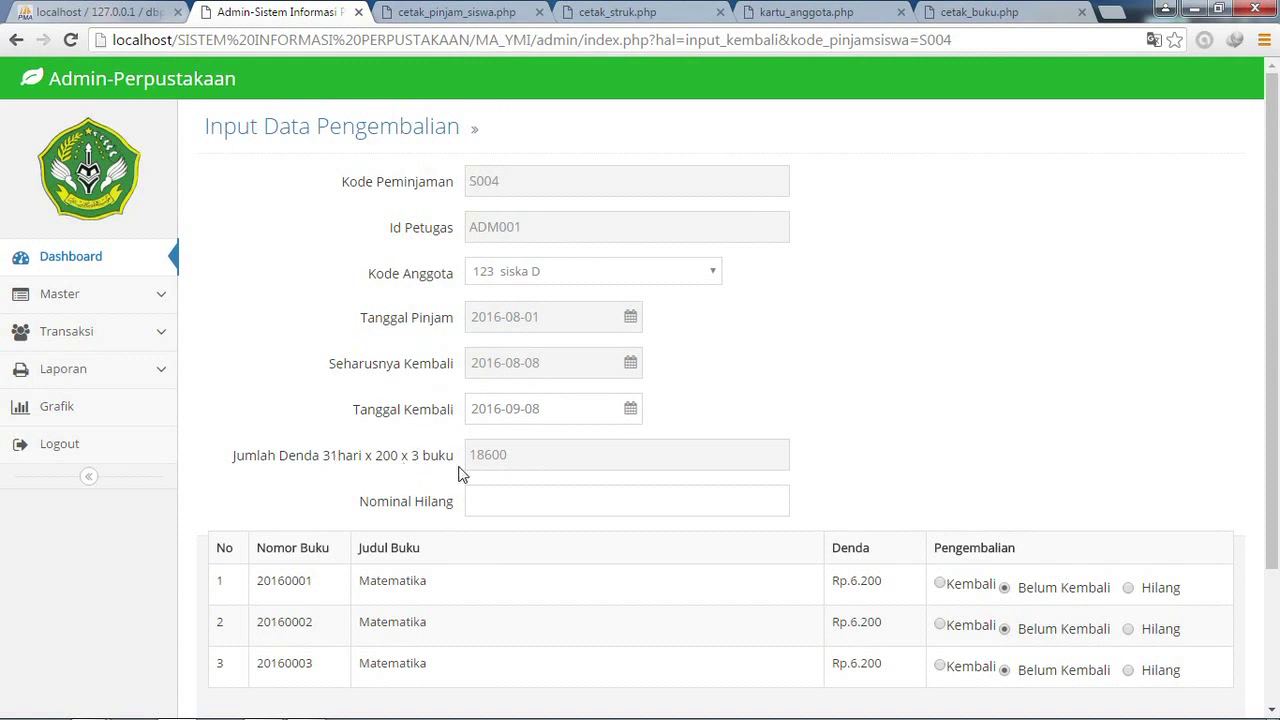
{"action": "left_click", "coordinate": [539, 452]}
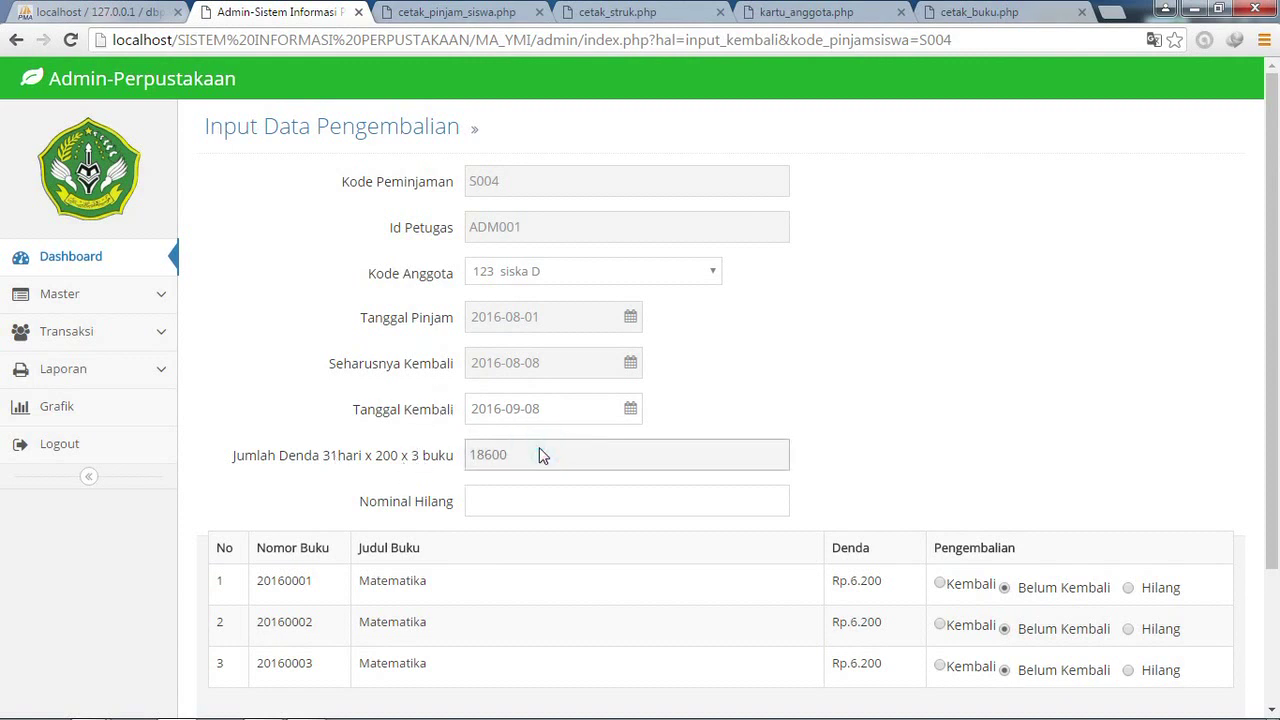
{"action": "left_click", "coordinate": [526, 499]}
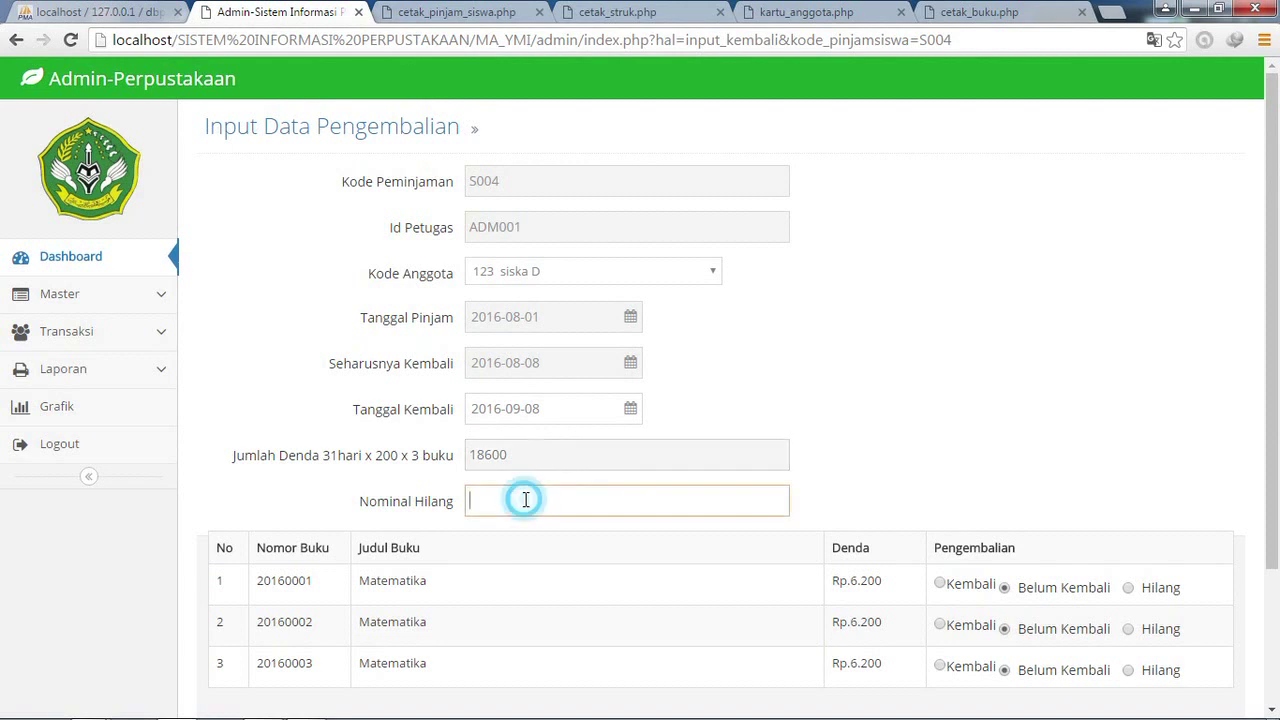
- Open the Peminjaman report categories, and then the Siswa category of the Pengembalian report
{"action": "left_click", "coordinate": [104, 372]}
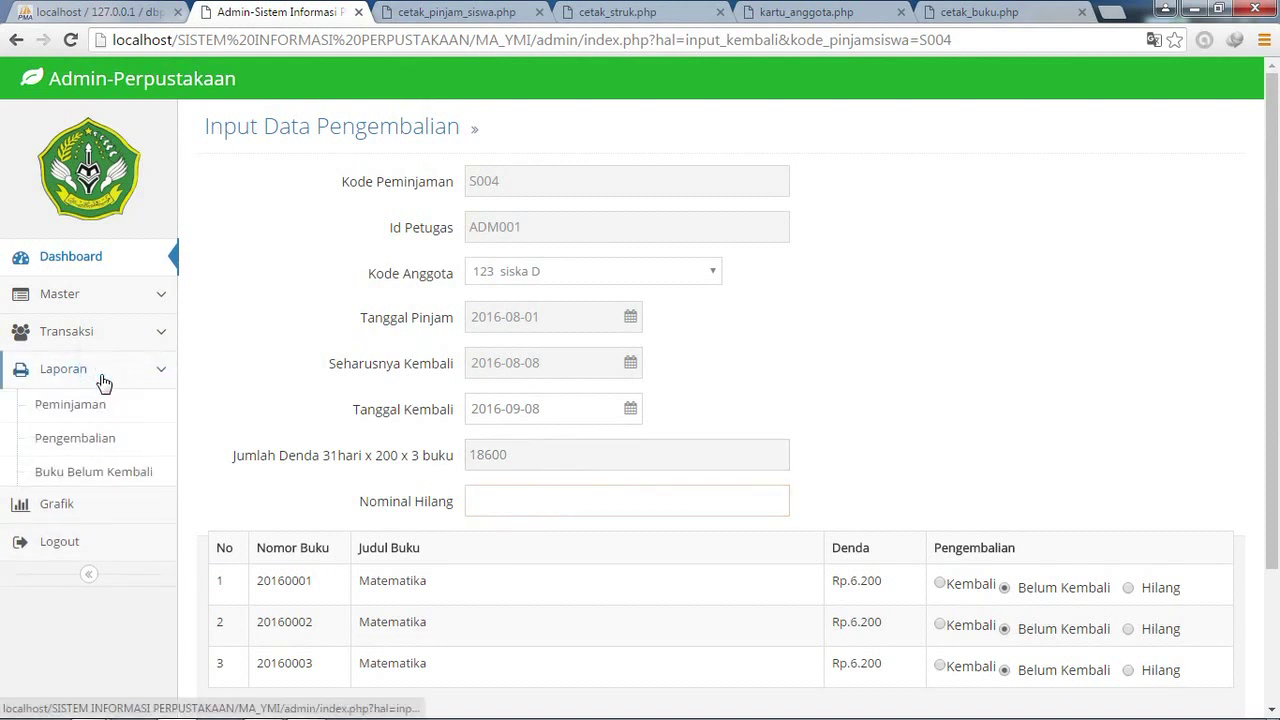
{"action": "left_click", "coordinate": [104, 412]}
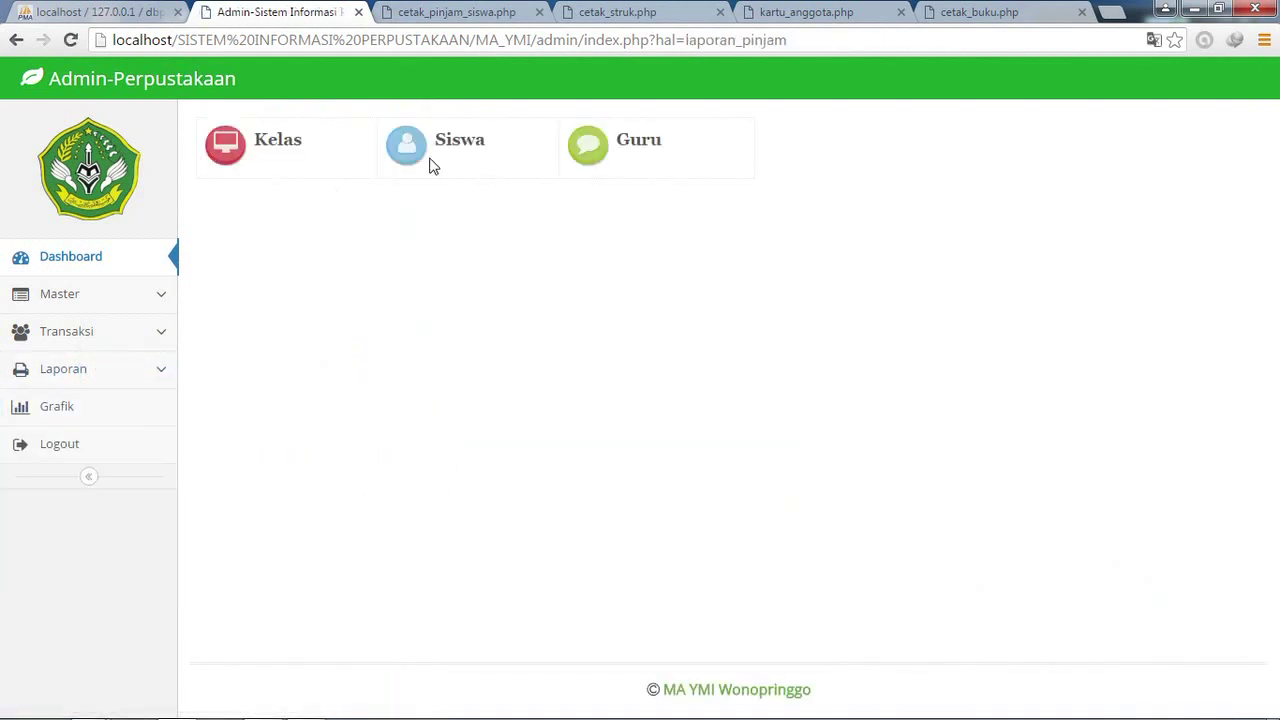
{"action": "left_click", "coordinate": [118, 383]}
{"action": "left_click", "coordinate": [106, 430]}
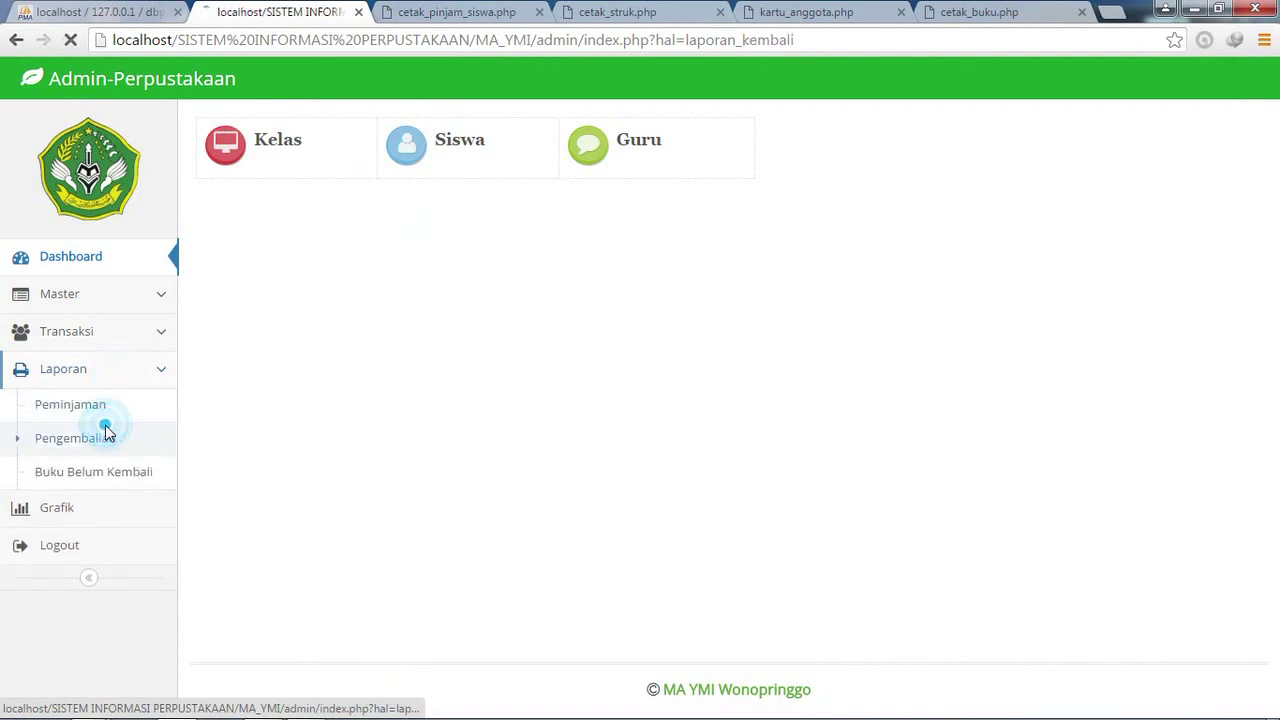
{"action": "left_click", "coordinate": [464, 147]}
- Set Tanggal Awal to 2016-08-01 and Tanggal Akhir to 2016-09-08, and generate the printable student return report
{"action": "left_click", "coordinate": [343, 180]}
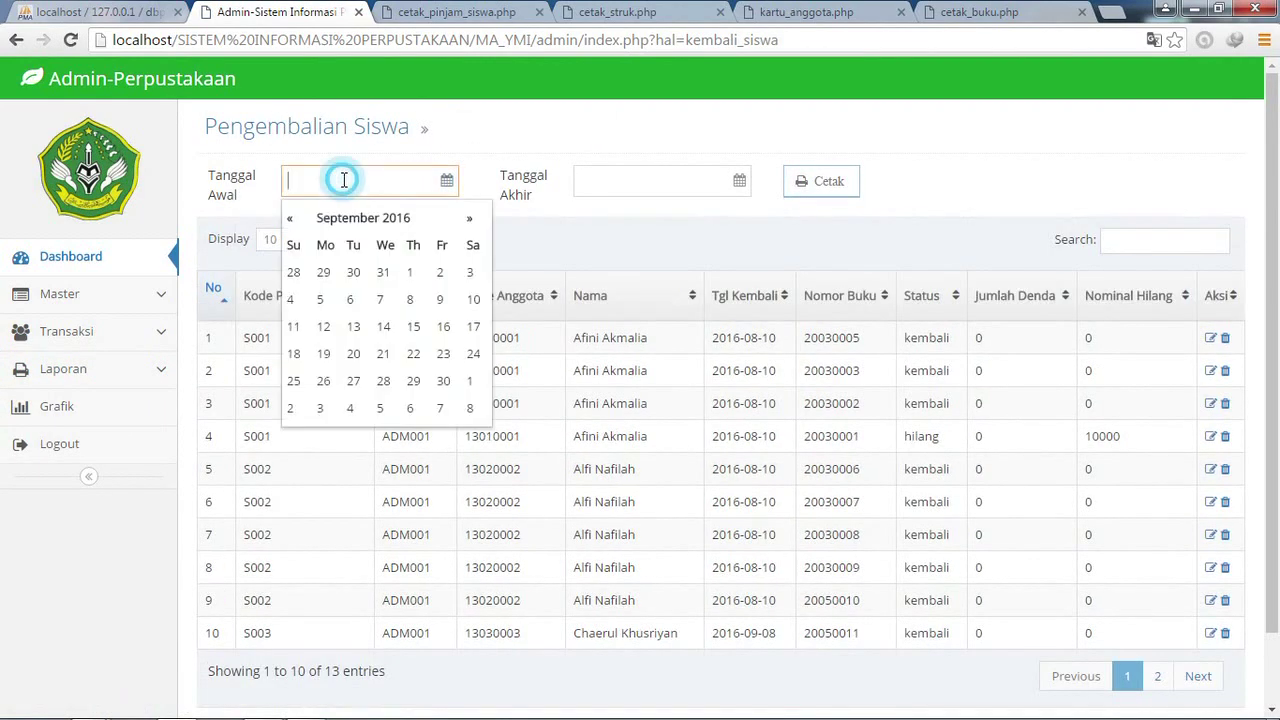
{"action": "left_click", "coordinate": [414, 273]}
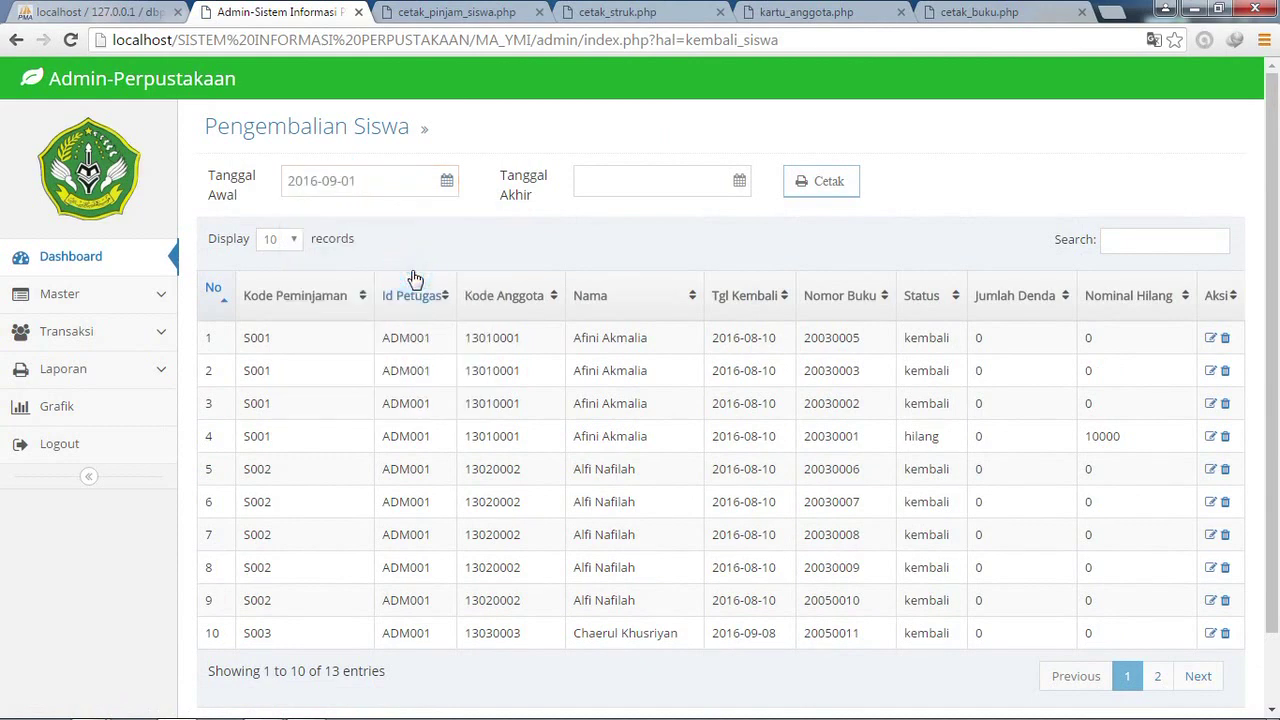
{"action": "left_click", "coordinate": [338, 185]}
{"action": "key", "text": "BackSpace"}
{"action": "type", "text": "8-01"}
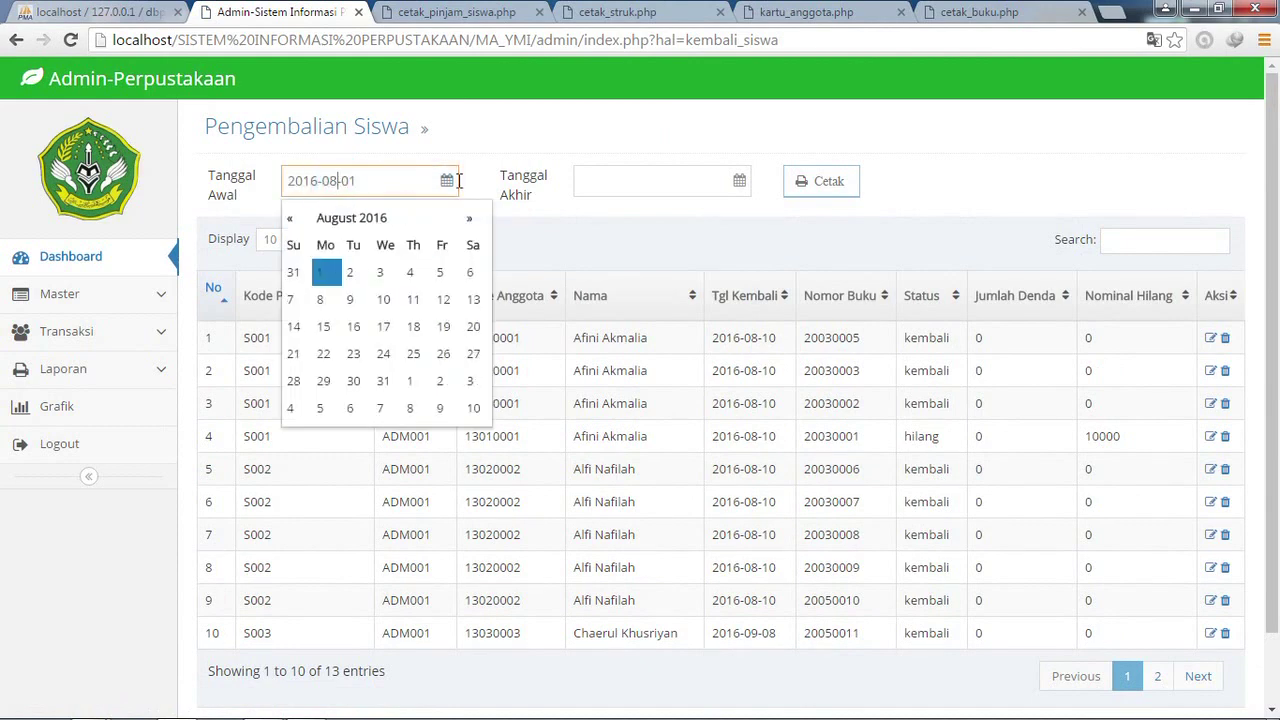
{"action": "left_click", "coordinate": [603, 185]}
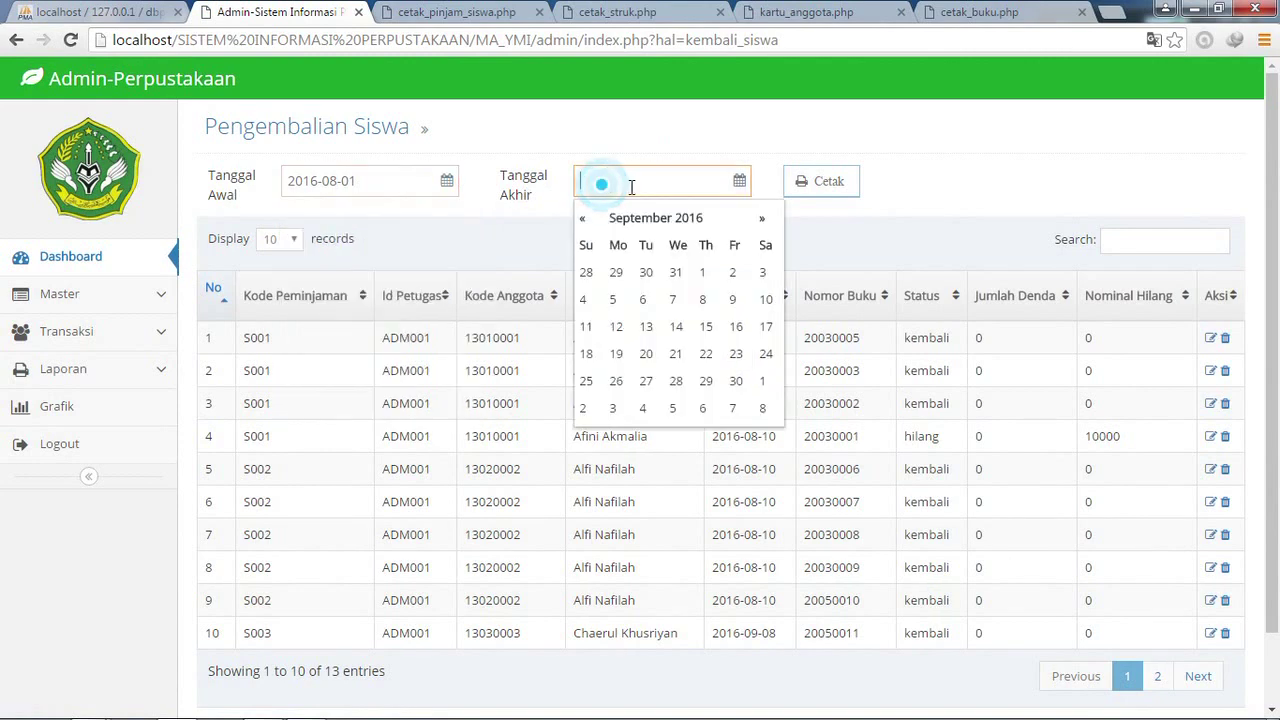
{"action": "left_click", "coordinate": [704, 299]}
{"action": "left_click", "coordinate": [828, 177]}
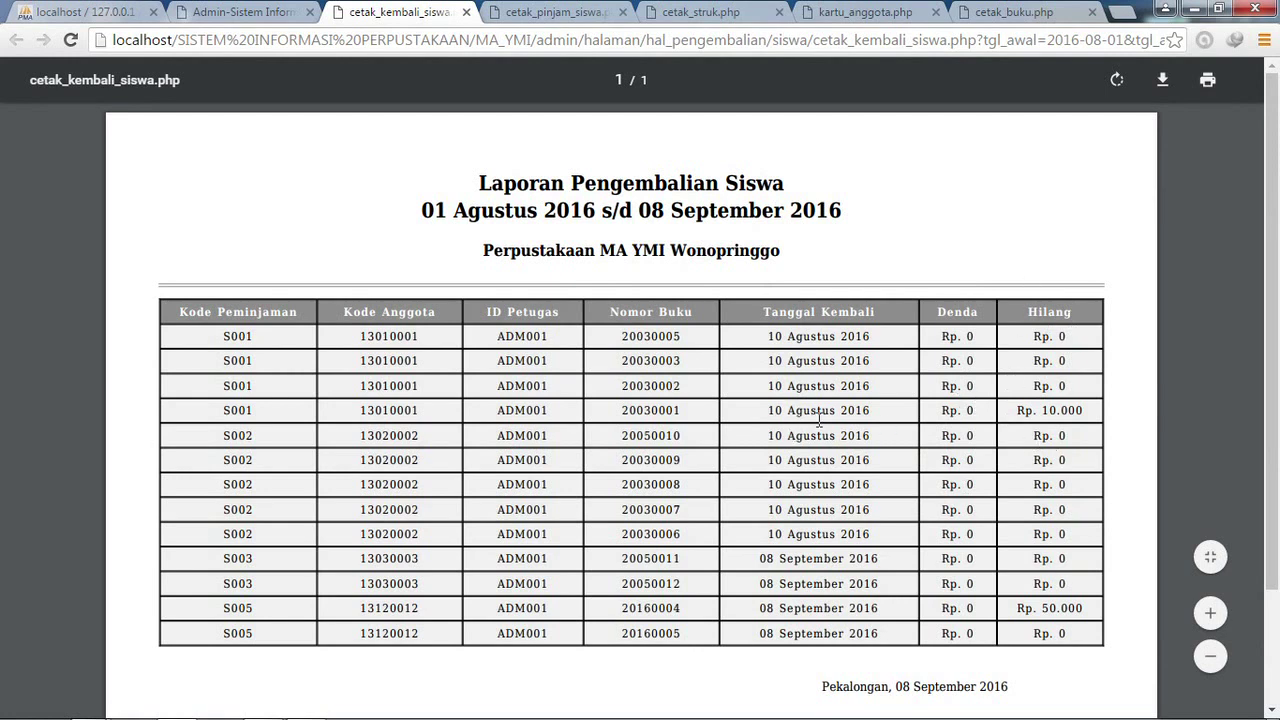
- Return to the admin page, open the Grafik loan chart, and hide the Kelas series
{"action": "left_click", "coordinate": [247, 9]}
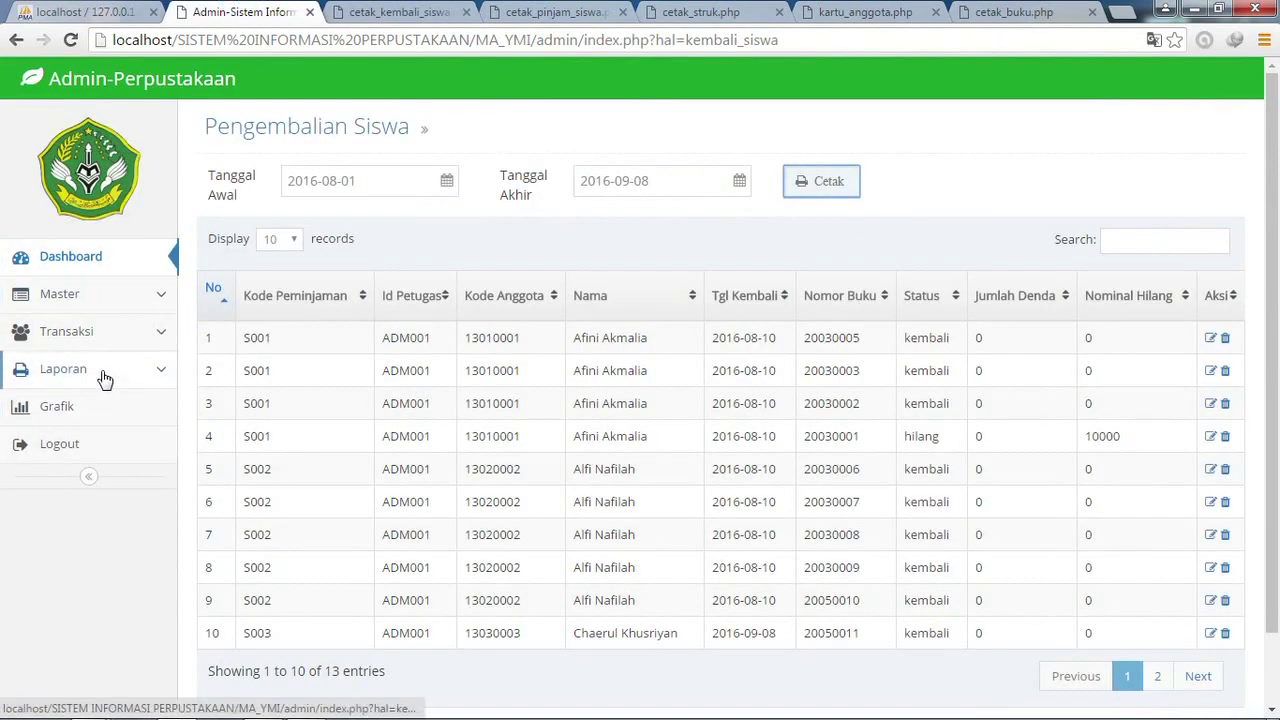
{"action": "left_click", "coordinate": [99, 413]}
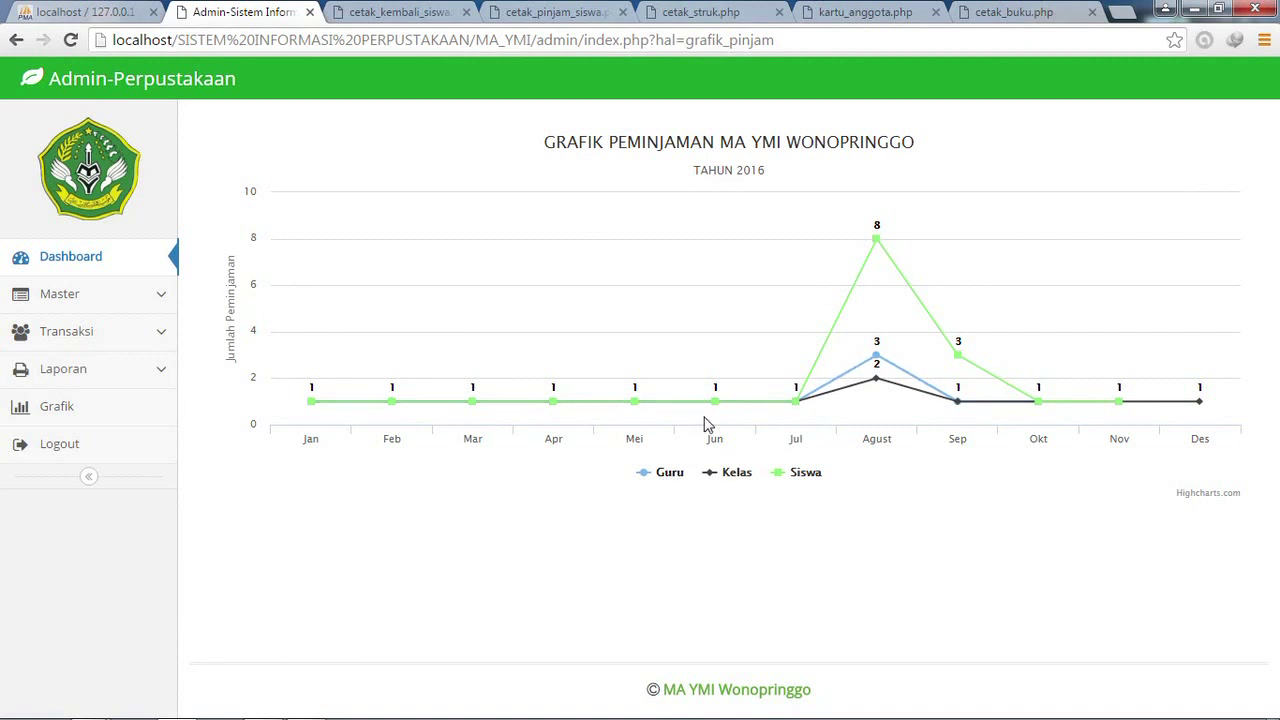
{"action": "left_click", "coordinate": [737, 475]}
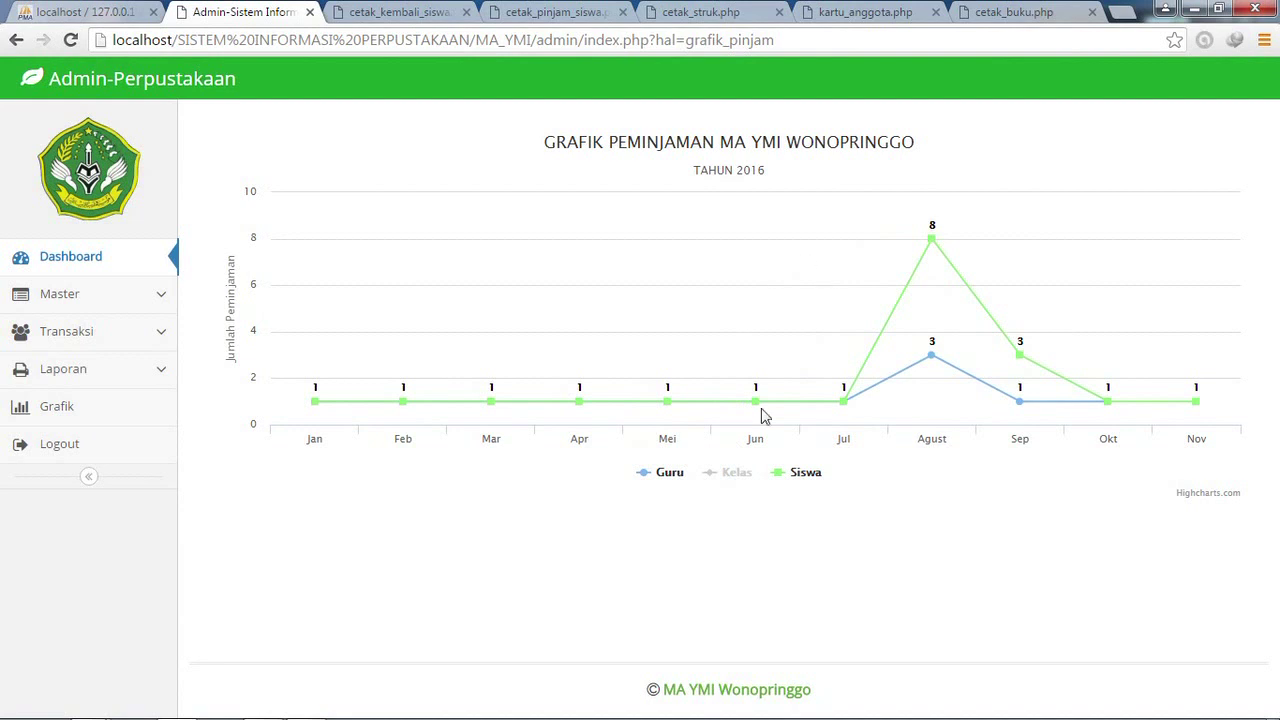